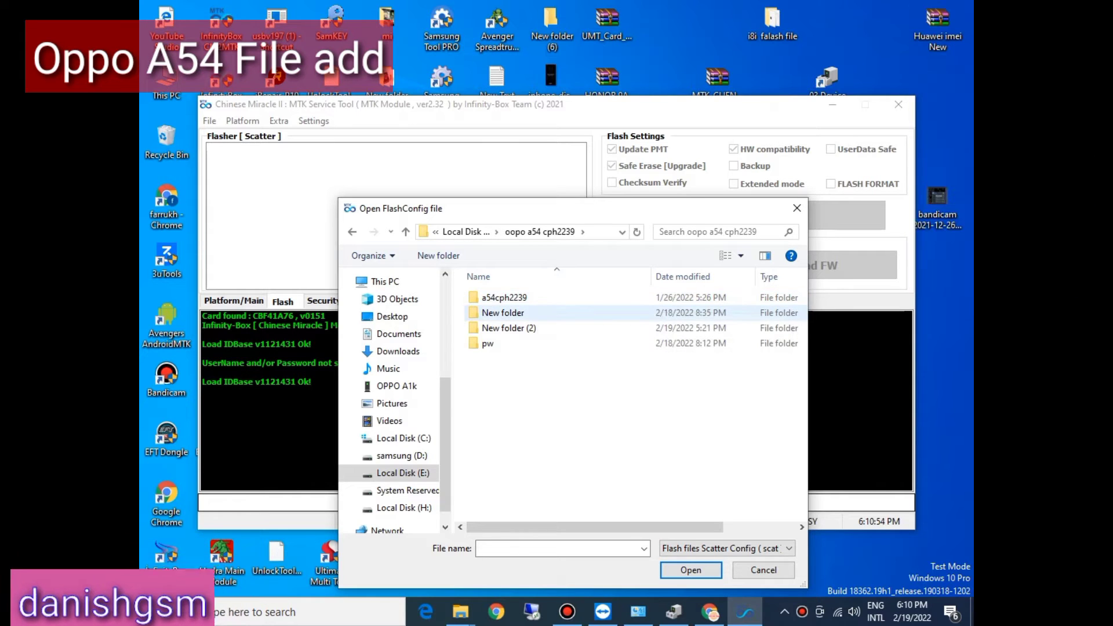
double_click(503, 313)
double_click(502, 298)
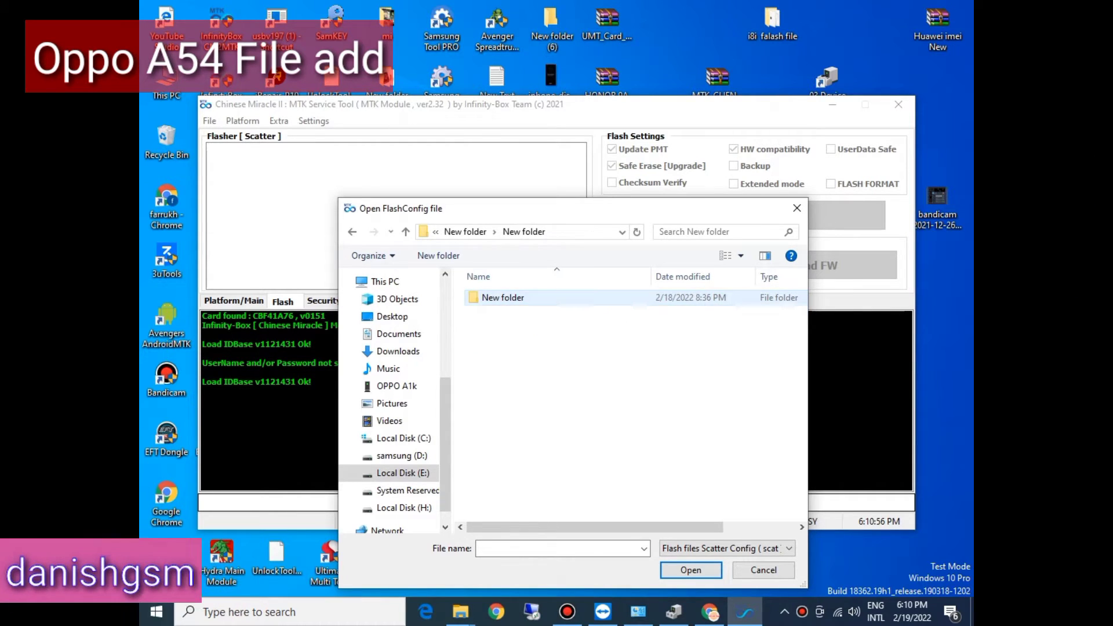
double_click(502, 297)
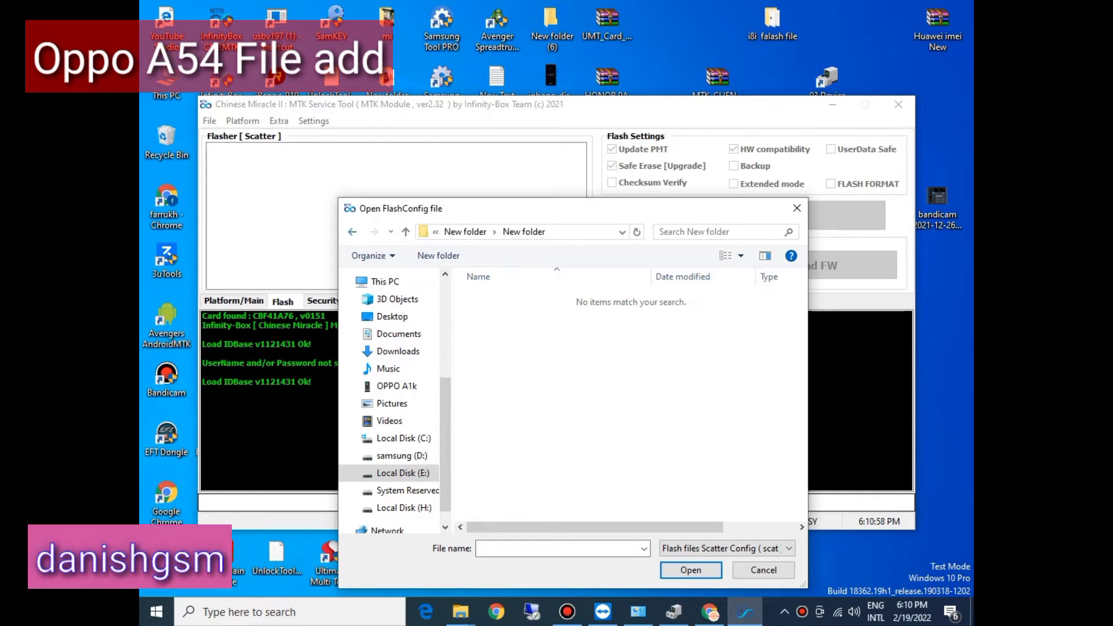
key("BackSpace")
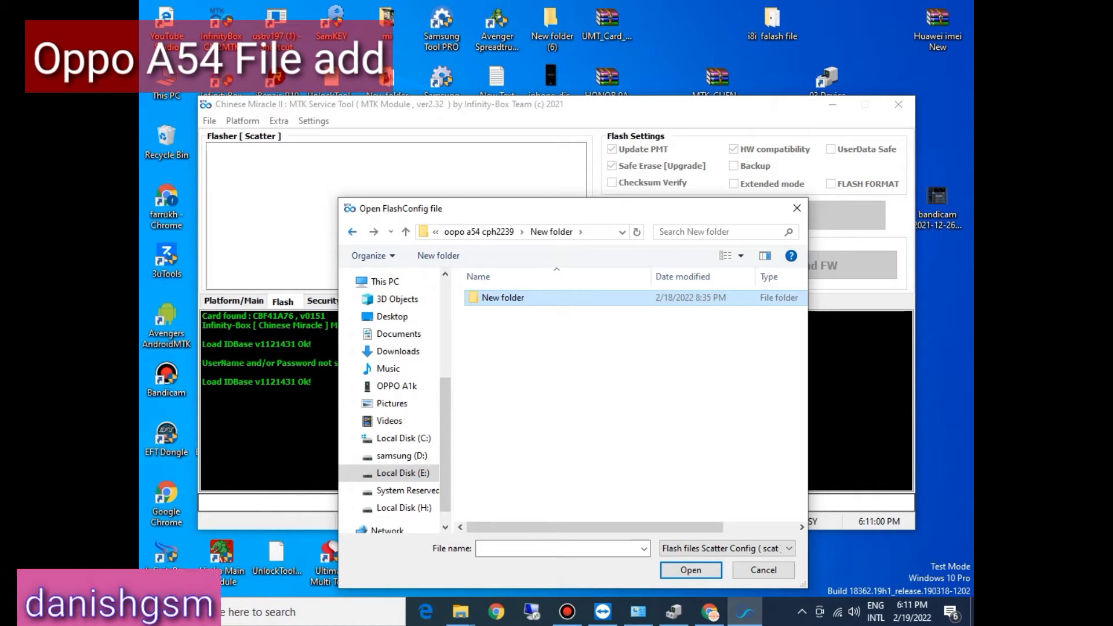
key("BackSpace")
Step: Load the MT6765_Android_scatter file from the Firmware folder of the Oppo_A54_CPH2239_MT6765 package in New folder (2)
key("Down")
key("Return")
key("Down")
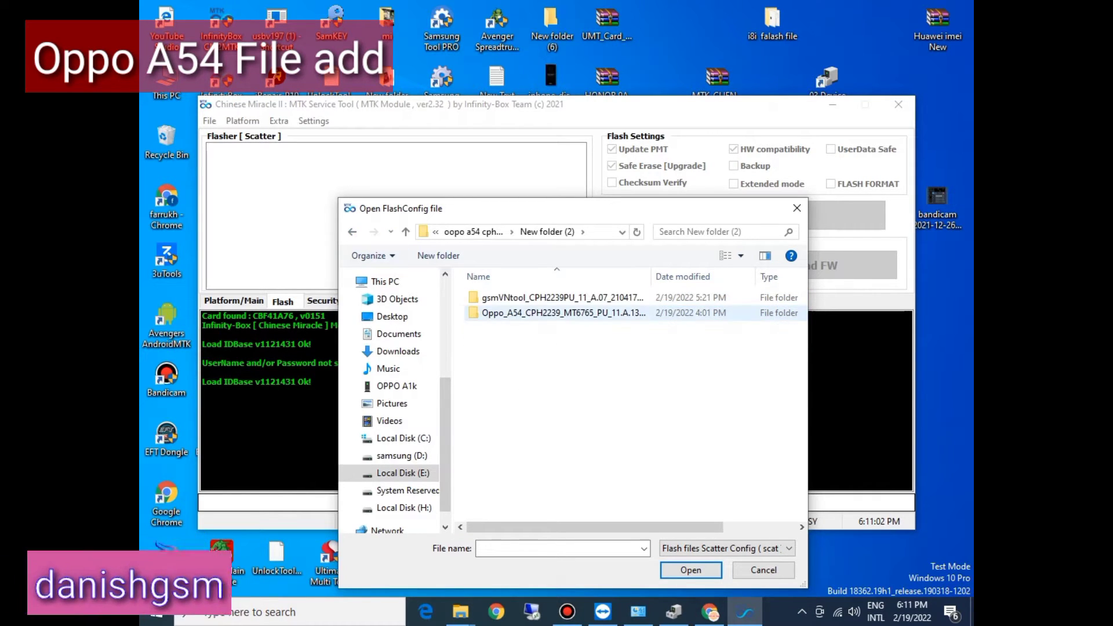
key("Return")
key("Down")
key("Return")
key("Down")
key("Down")
key("Down")
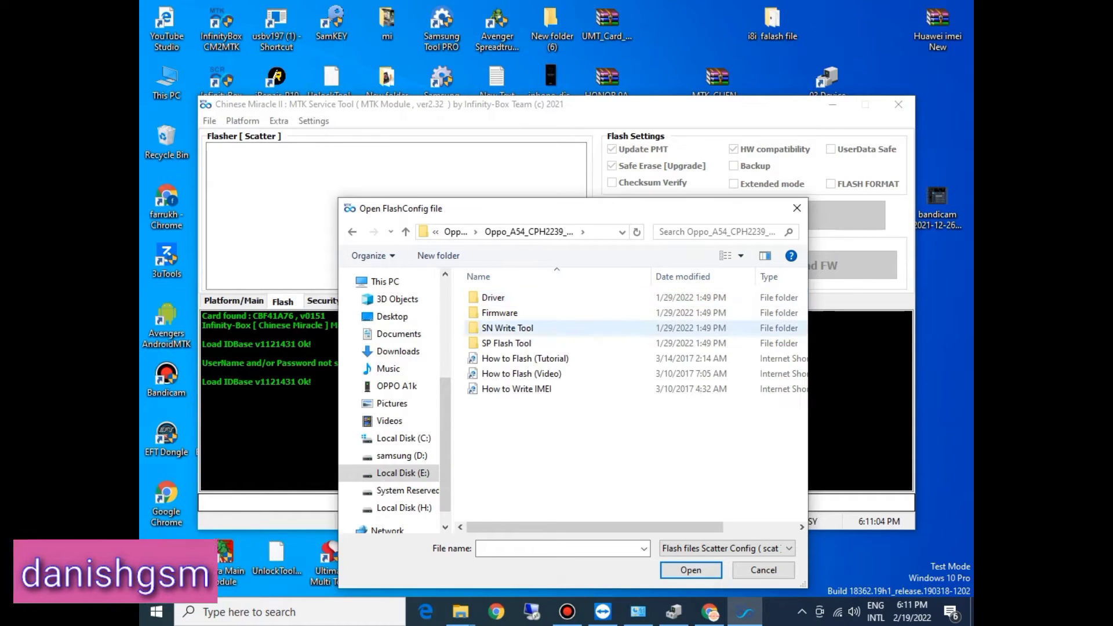
key("Up")
key("Return")
key("Down")
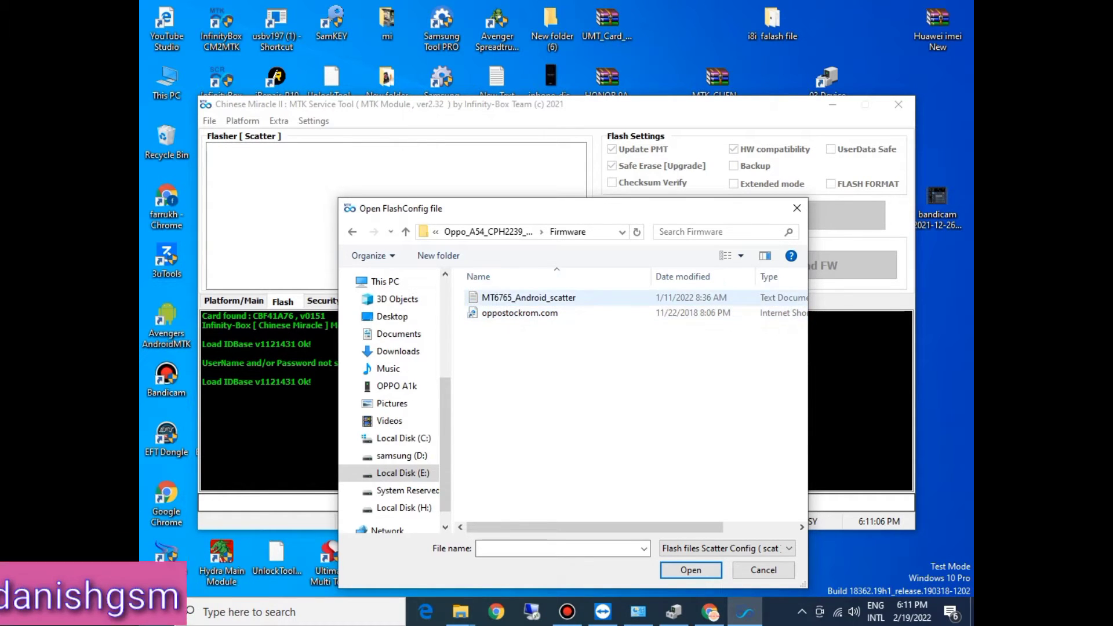
key("Return")
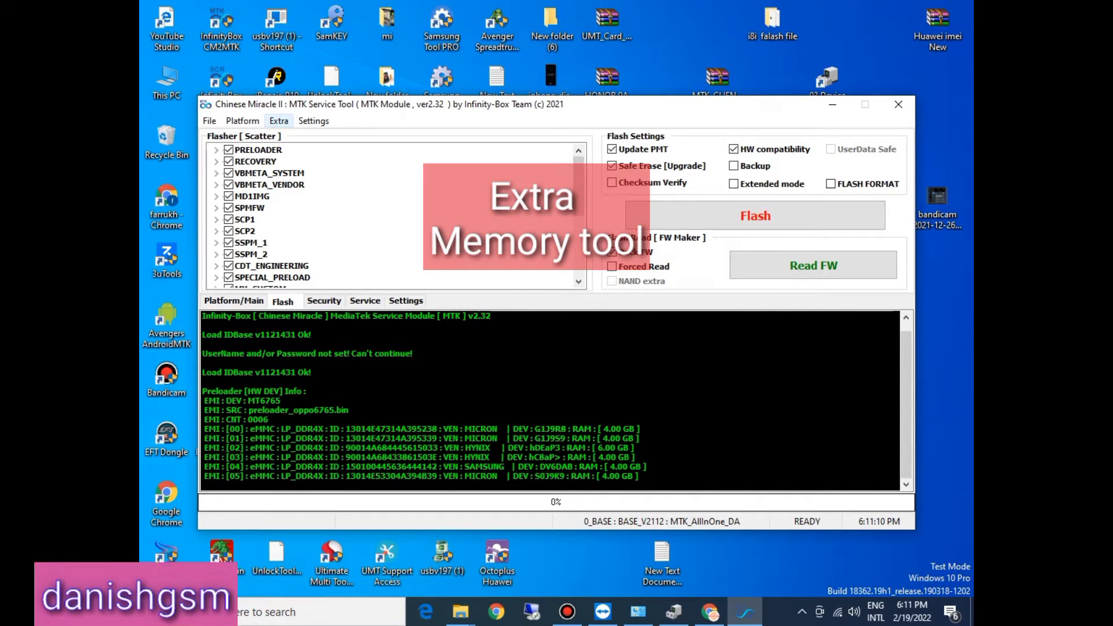
Step: Start the Memory Tool and tick the PGPT partition with the firmware's pgpt file as its write file
left_click(279, 121)
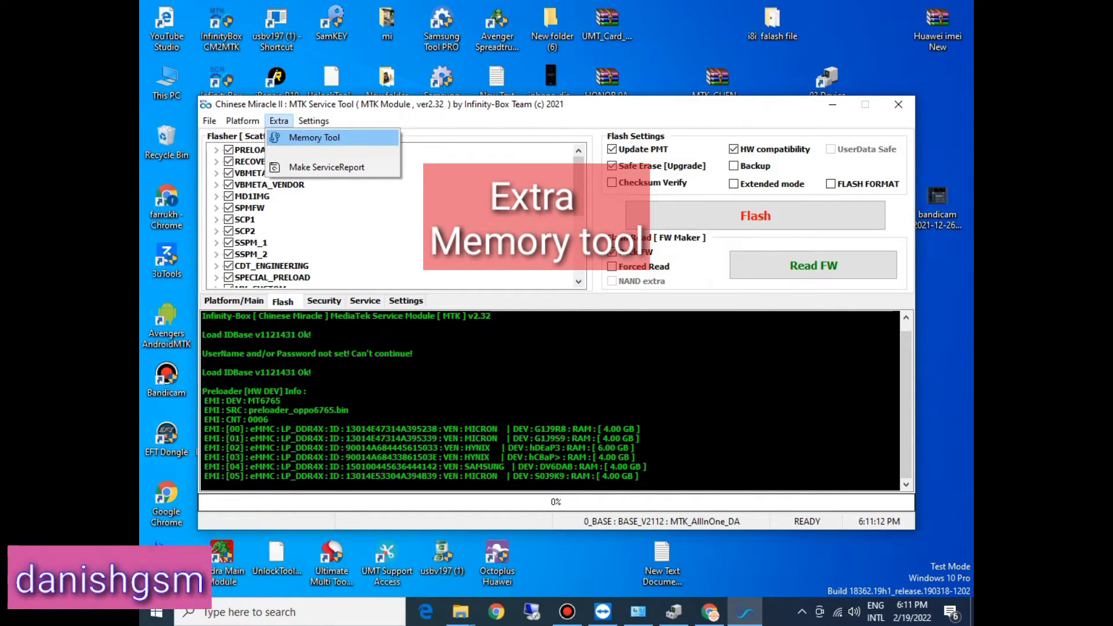
left_click(314, 138)
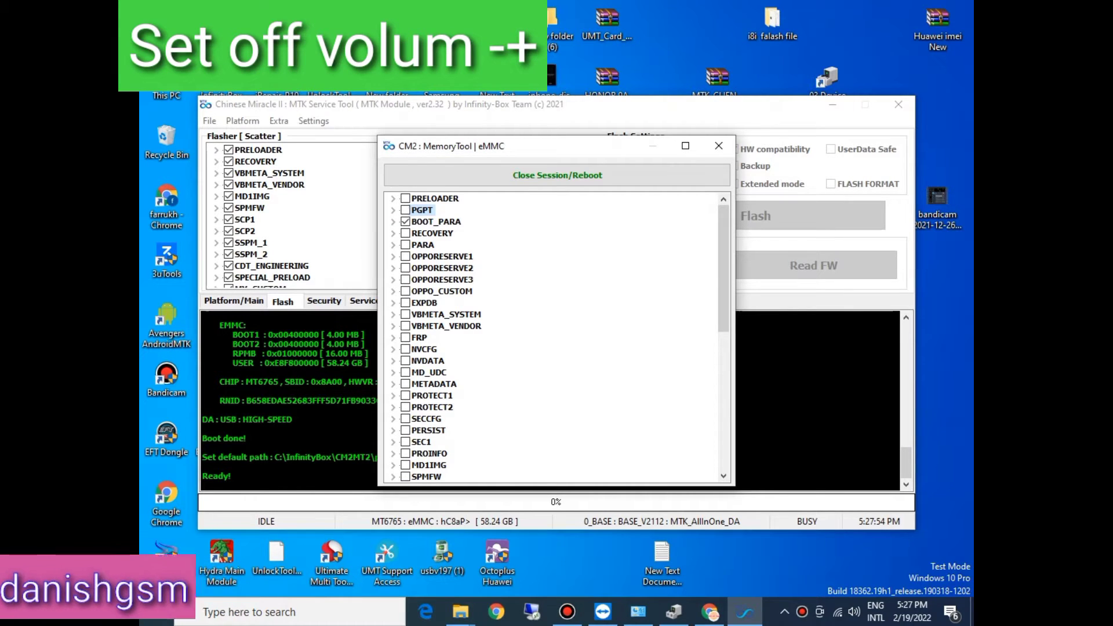
left_click(393, 211)
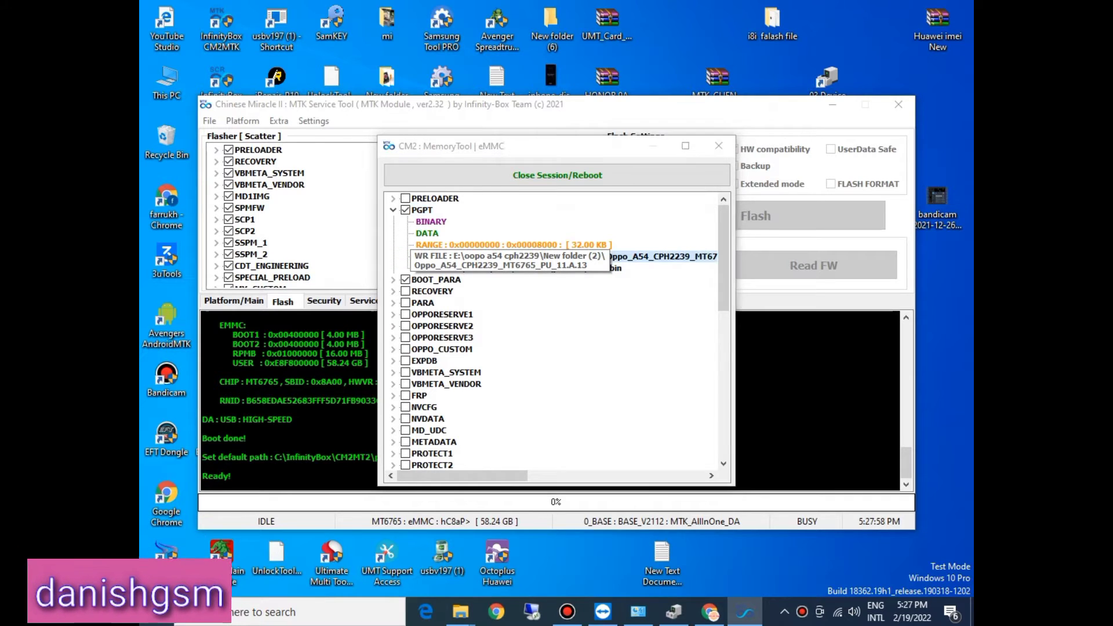
double_click(452, 255)
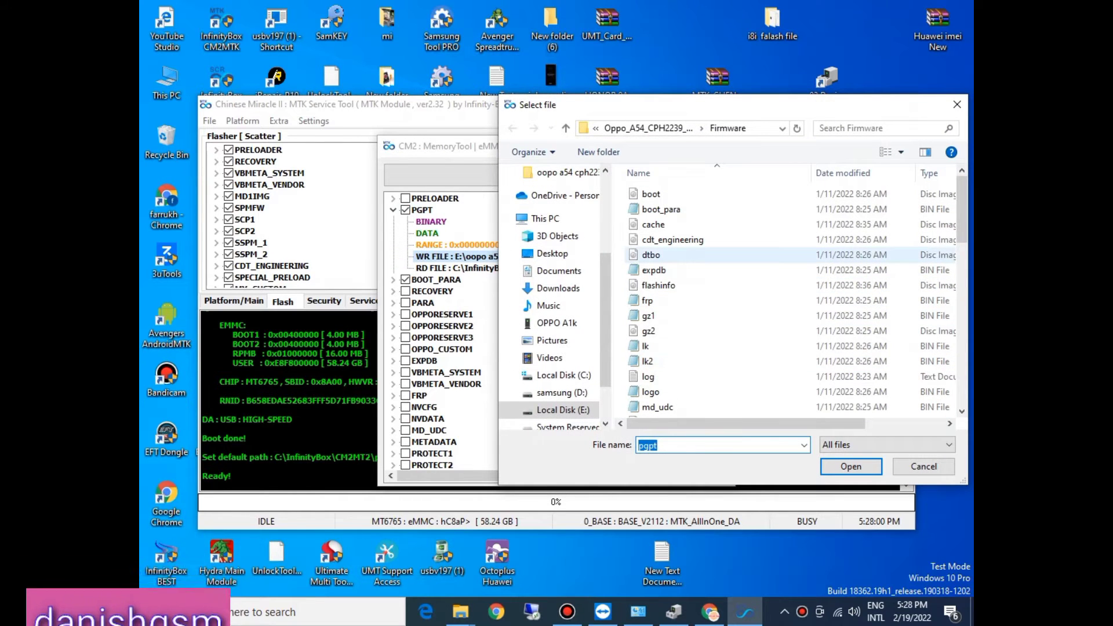
type("p")
left_click(659, 285)
key("p")
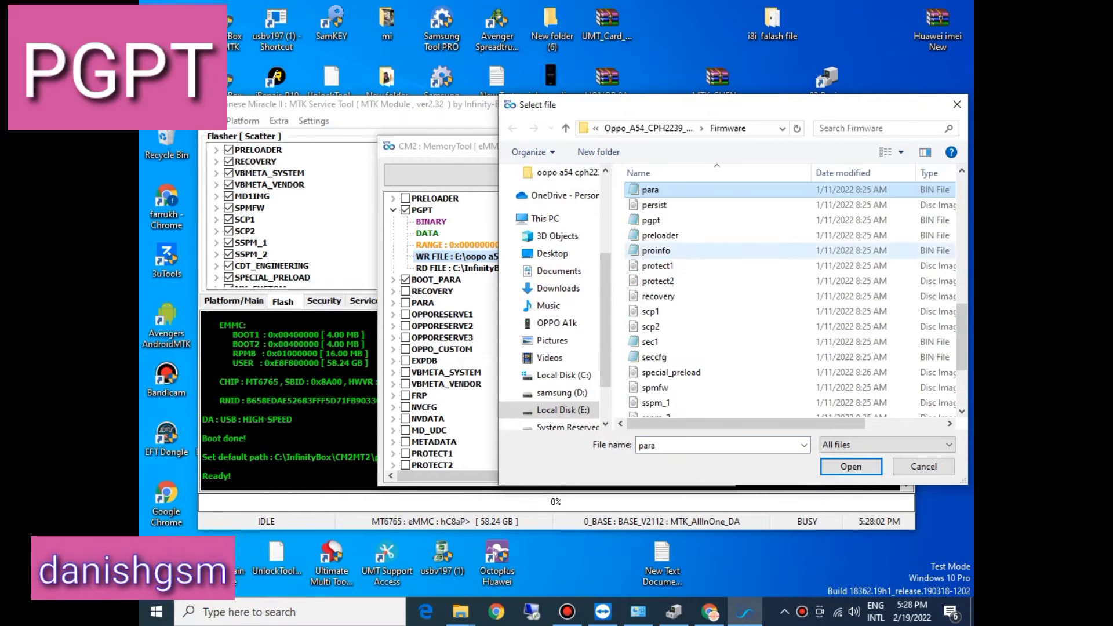
double_click(651, 220)
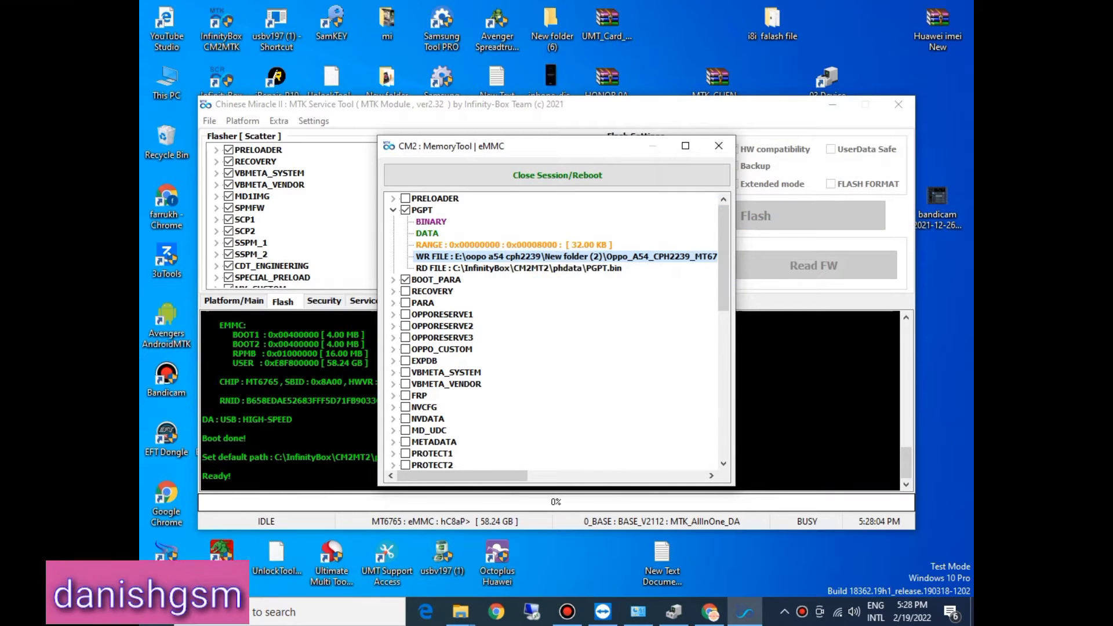
left_click(393, 209)
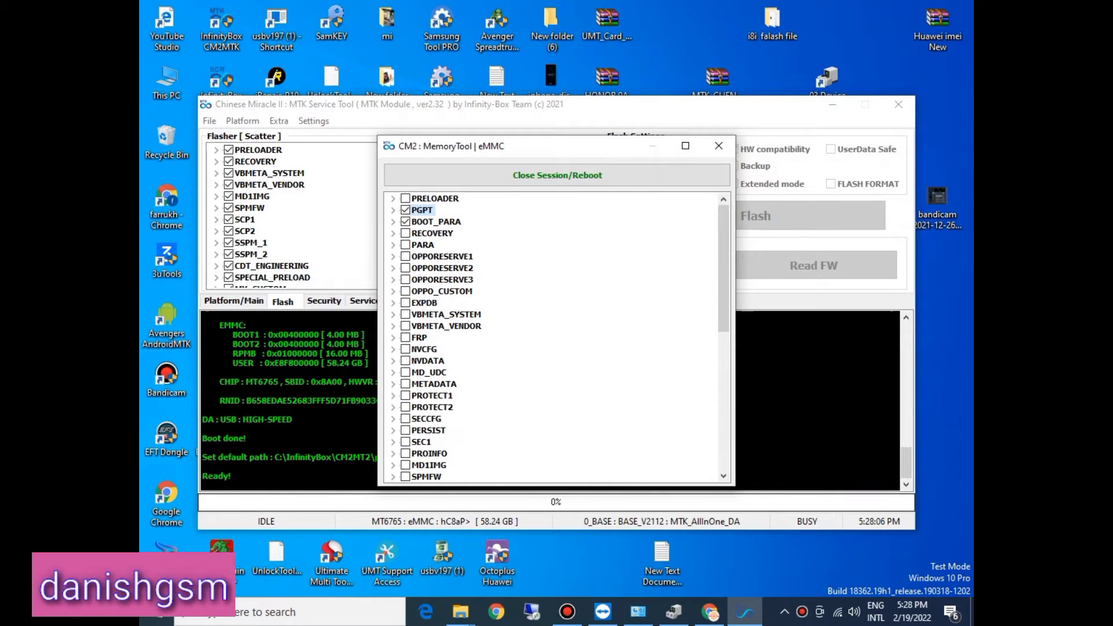
Step: Assign the boot_para file from the Firmware folder as the BOOT_PARA partition's write file
left_click(393, 221)
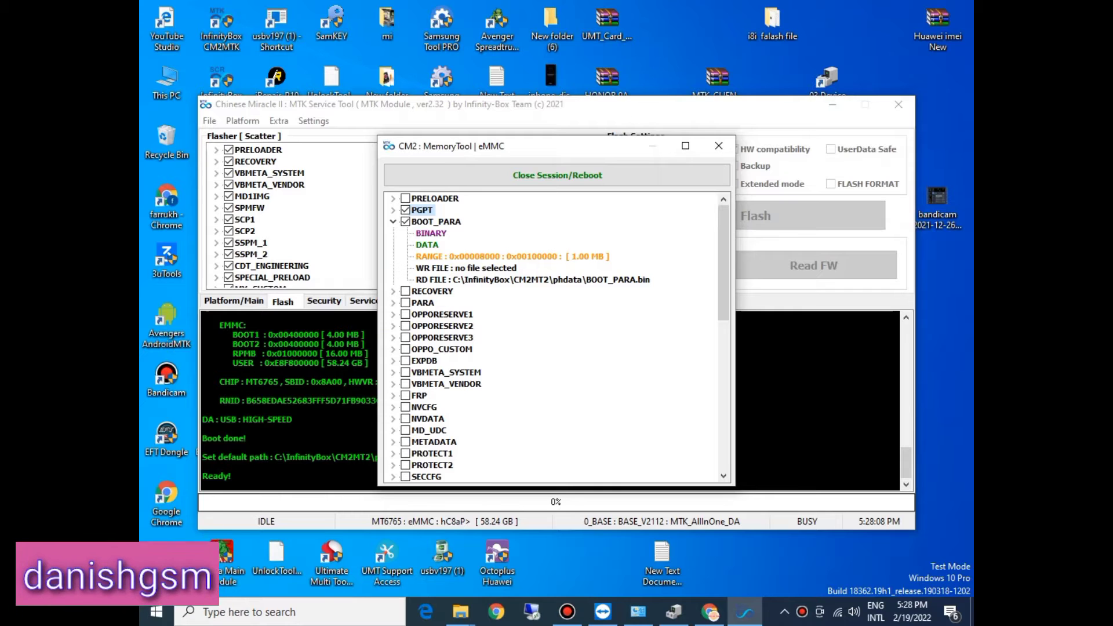
double_click(491, 268)
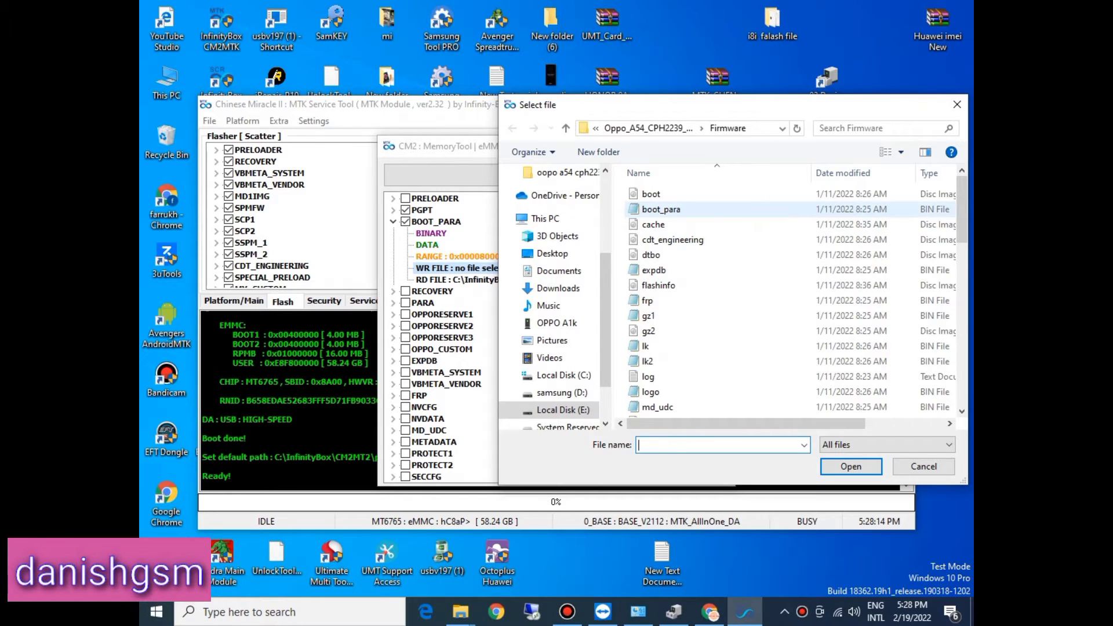
double_click(661, 209)
left_click(393, 222)
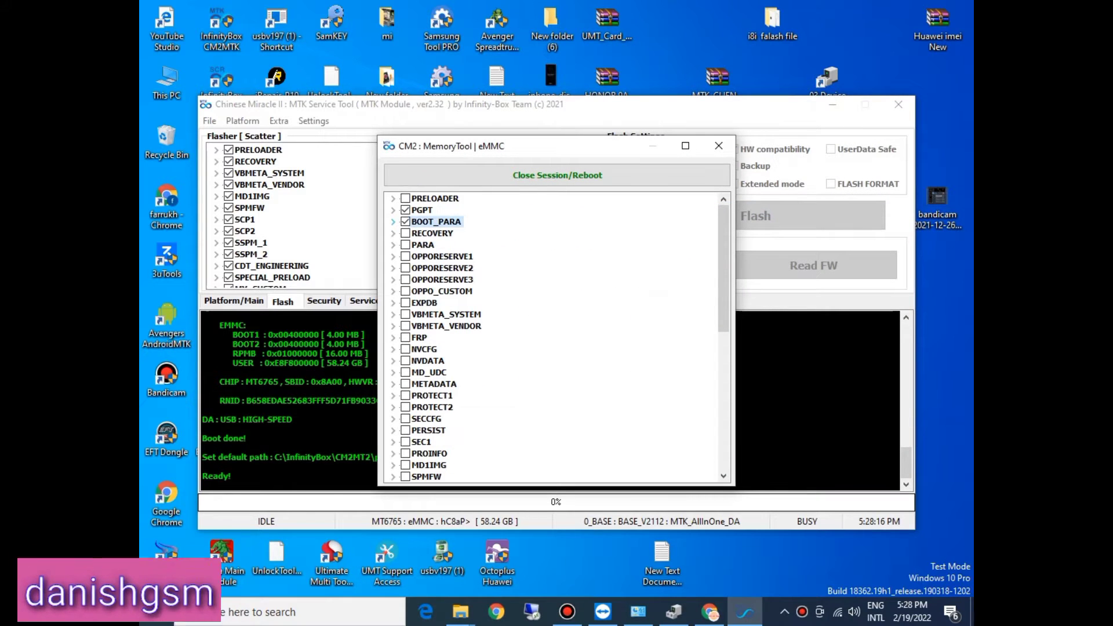
Step: Tick the RECOVERY partition and assign the recovery image from the Firmware folder as its write file
left_click(393, 233)
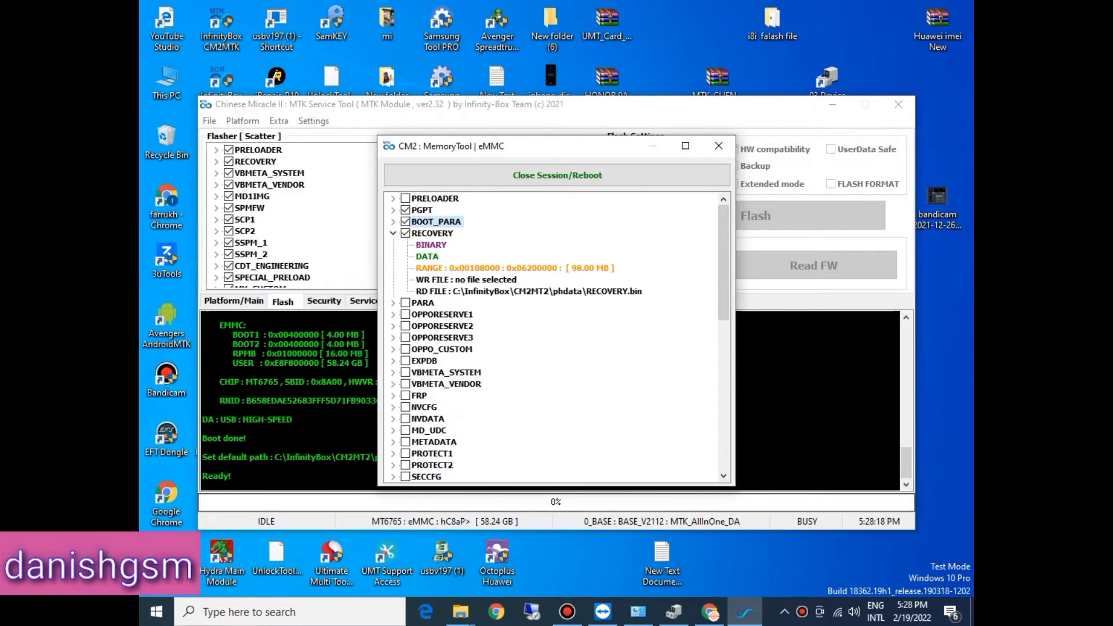
double_click(466, 280)
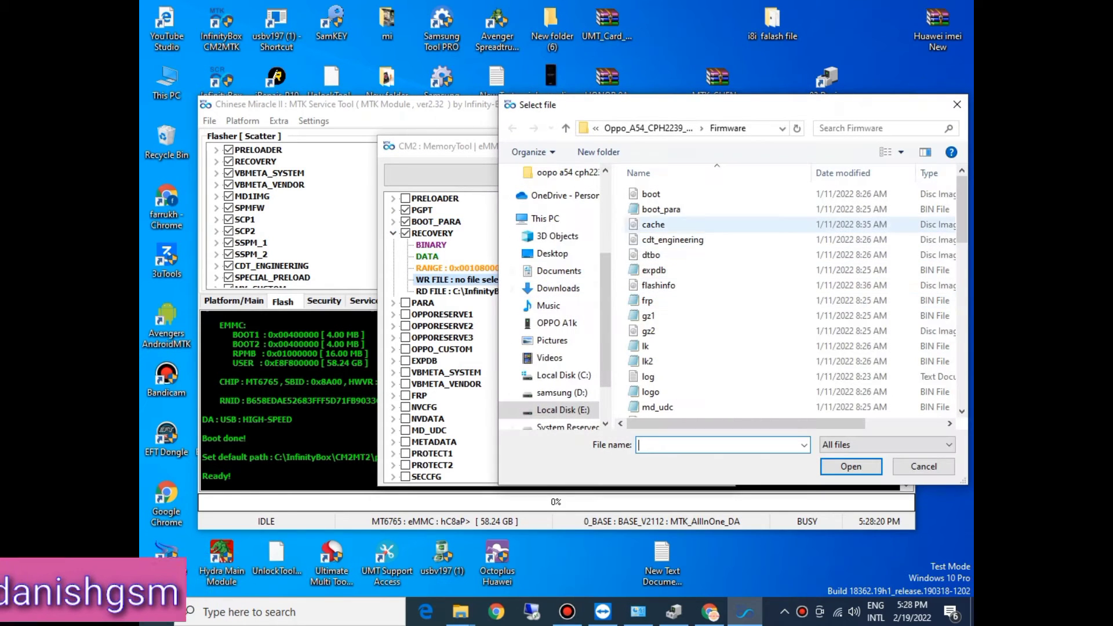
left_click(652, 255)
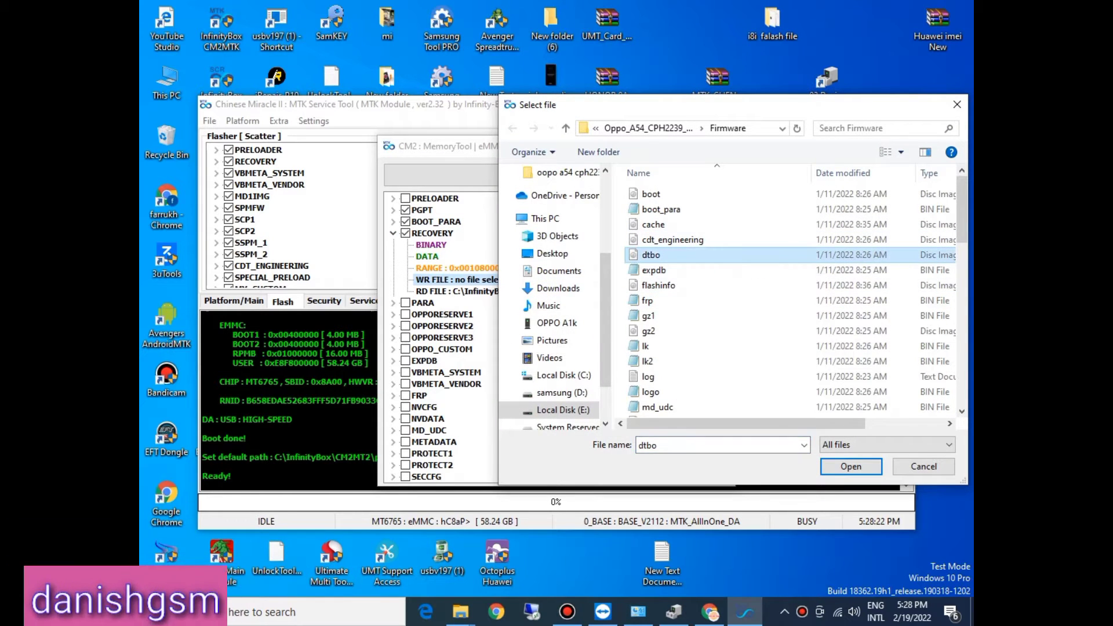
key("r")
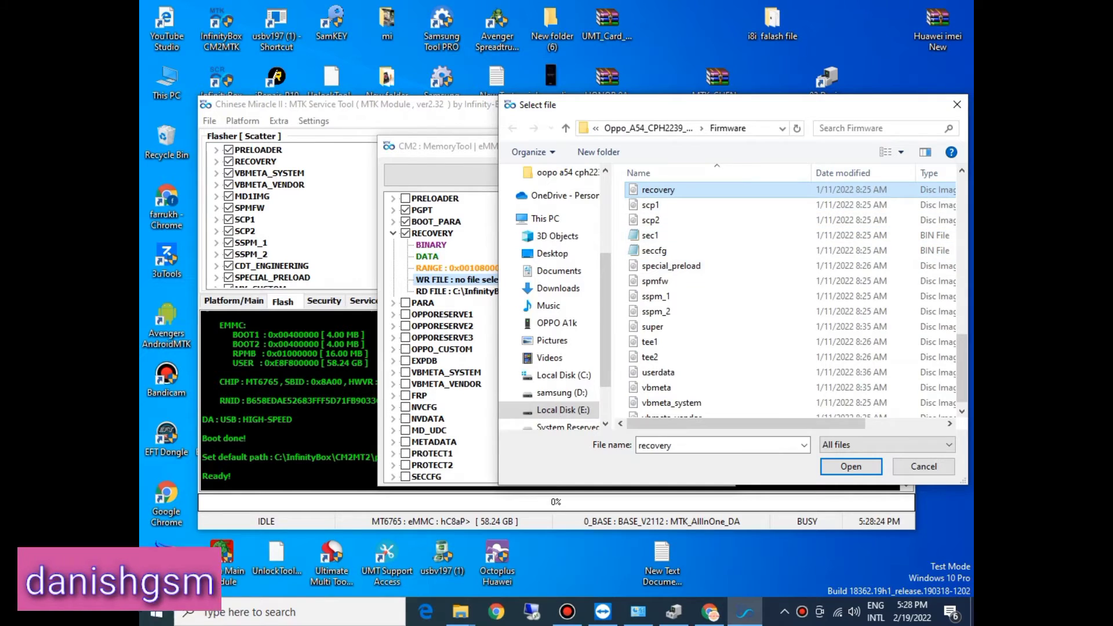
double_click(655, 189)
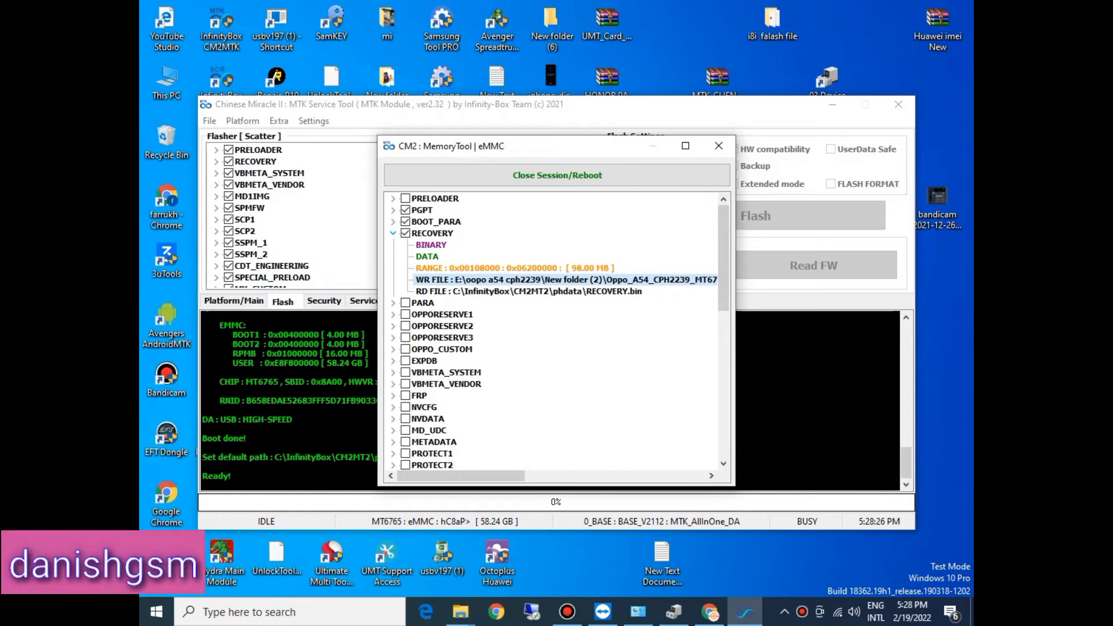
left_click(393, 233)
Step: Tick the PARA partition and assign the para file from the Firmware folder as its write file
left_click(423, 245)
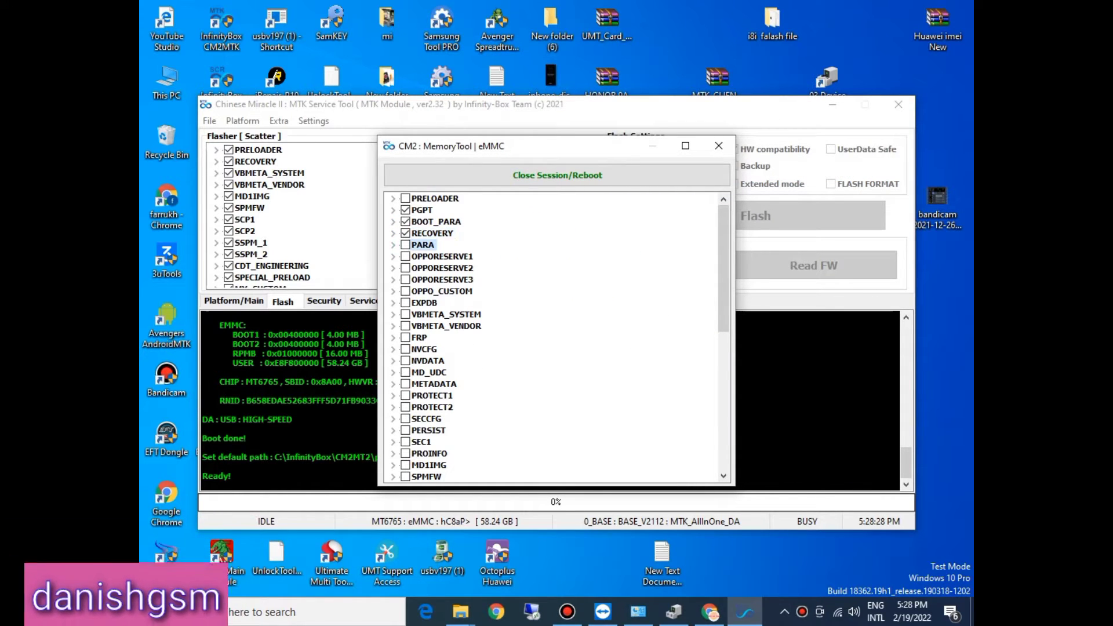
left_click(393, 245)
left_click(393, 245)
left_click(393, 245)
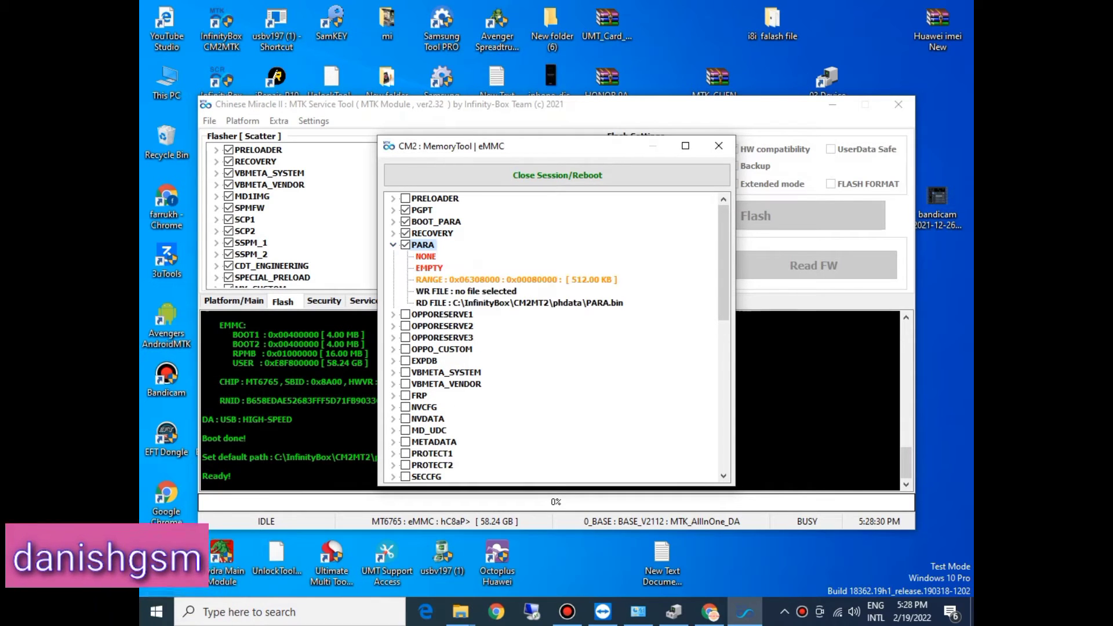
left_click(516, 280)
double_click(466, 291)
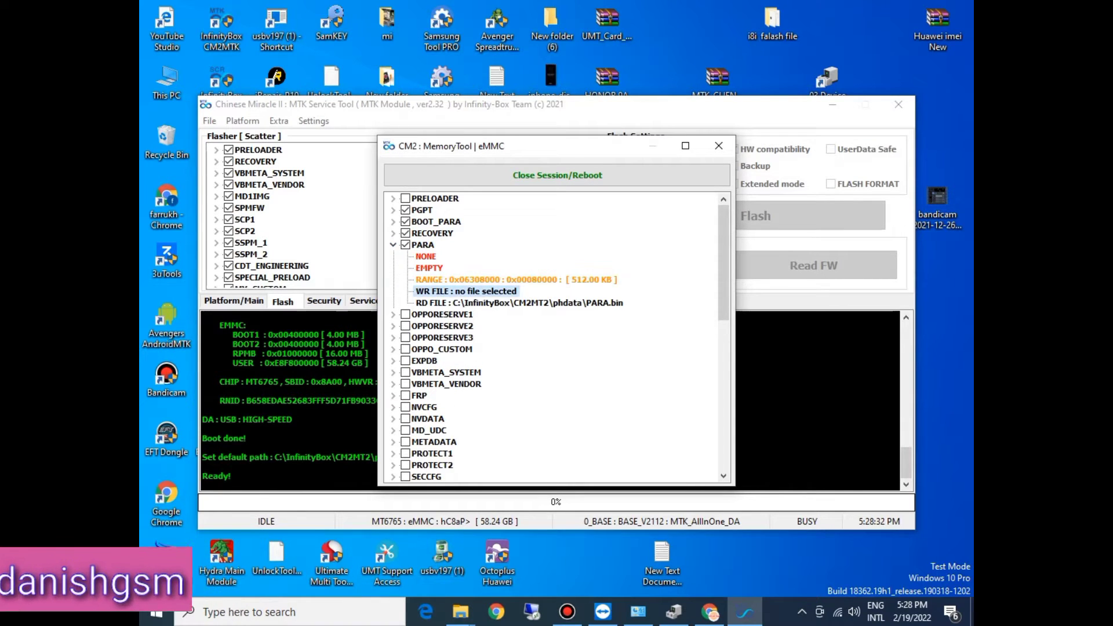
left_click(653, 224)
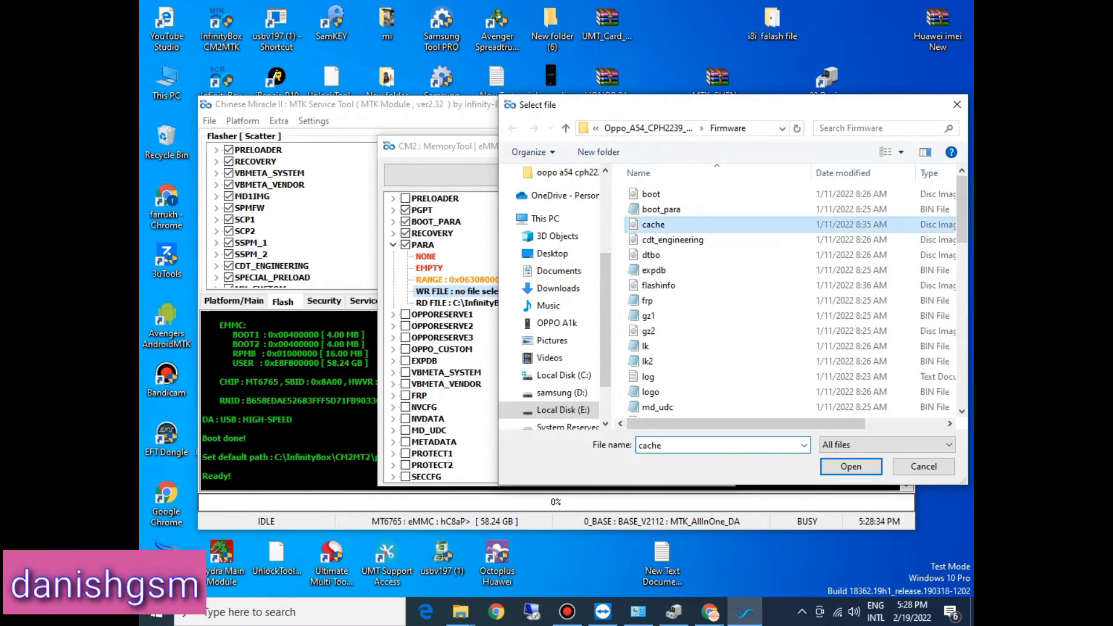
key("p")
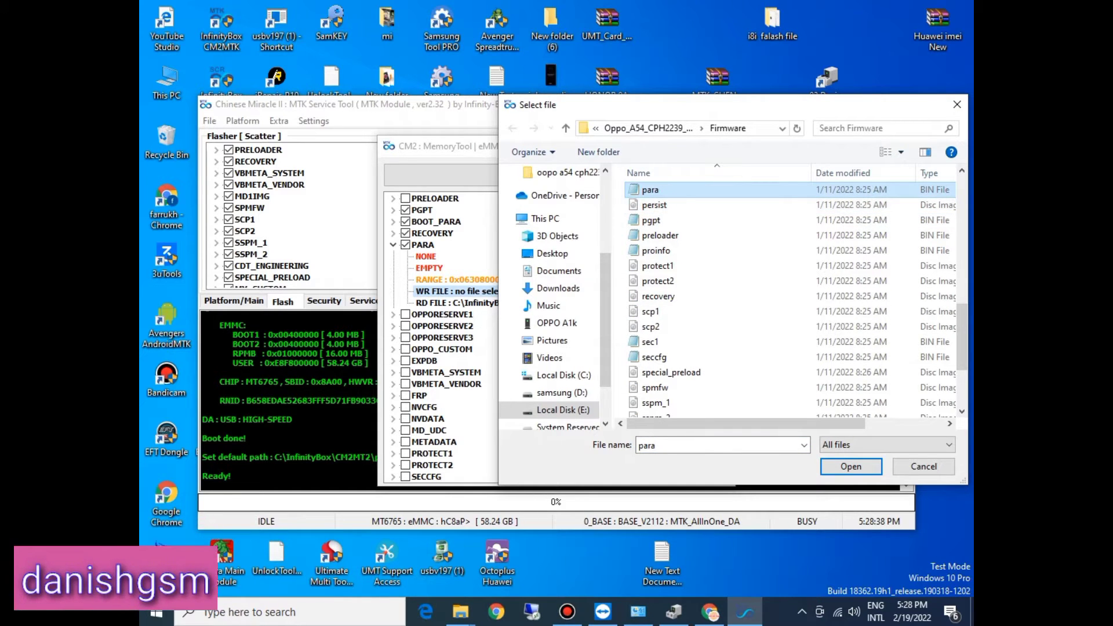
key("Return")
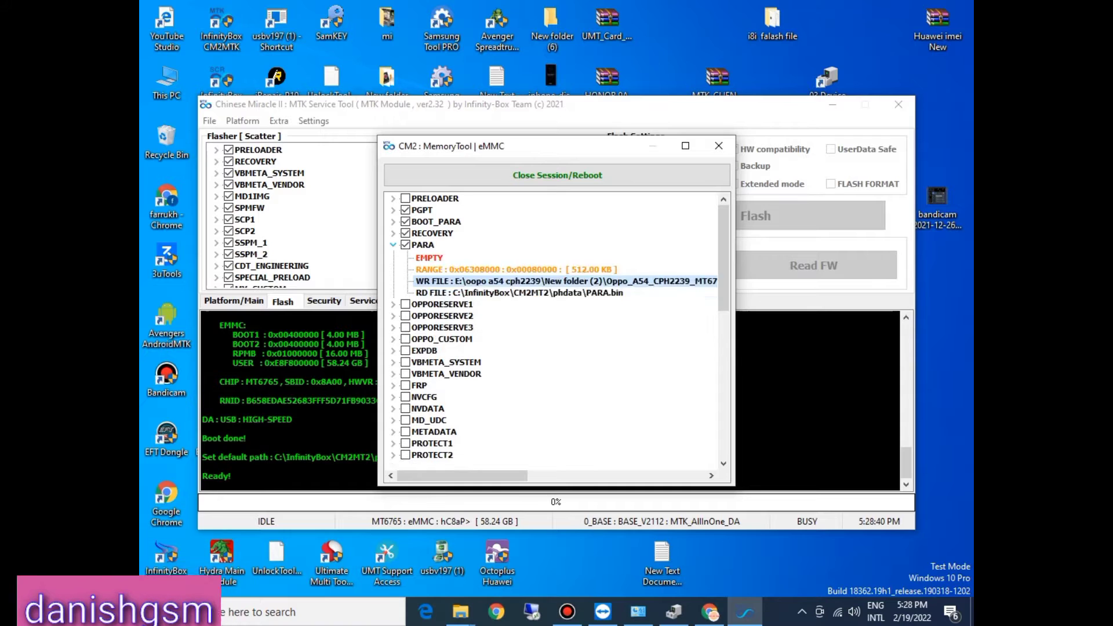
left_click(393, 245)
Step: Tick the OPPORESERVE1 partition and assign the opporeserve1 image from the Firmware folder as its write file
left_click(405, 257)
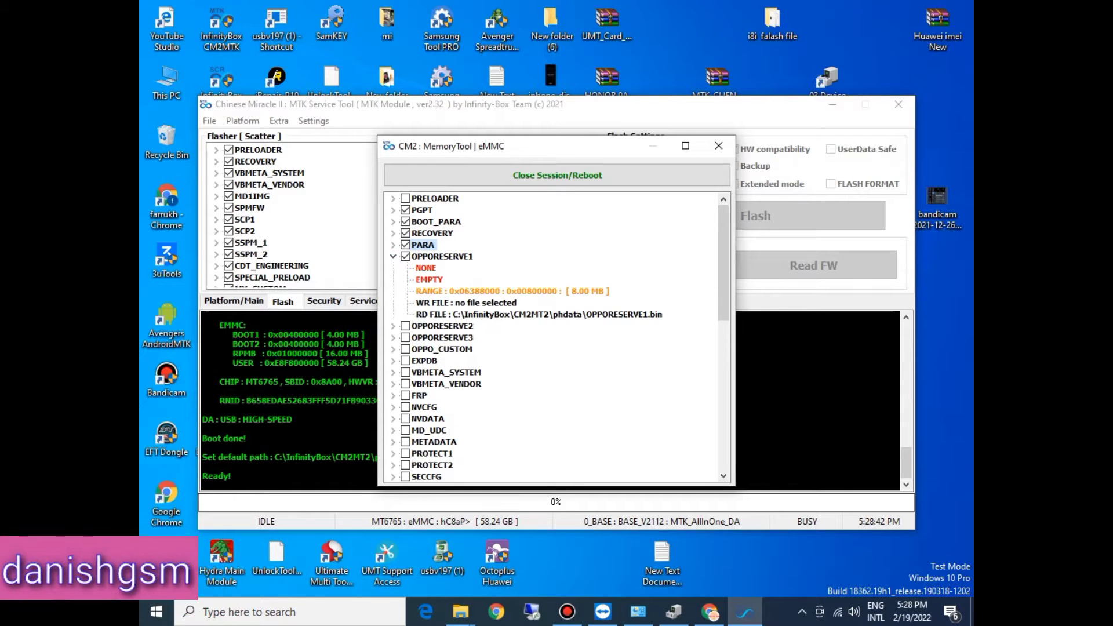
left_click(475, 292)
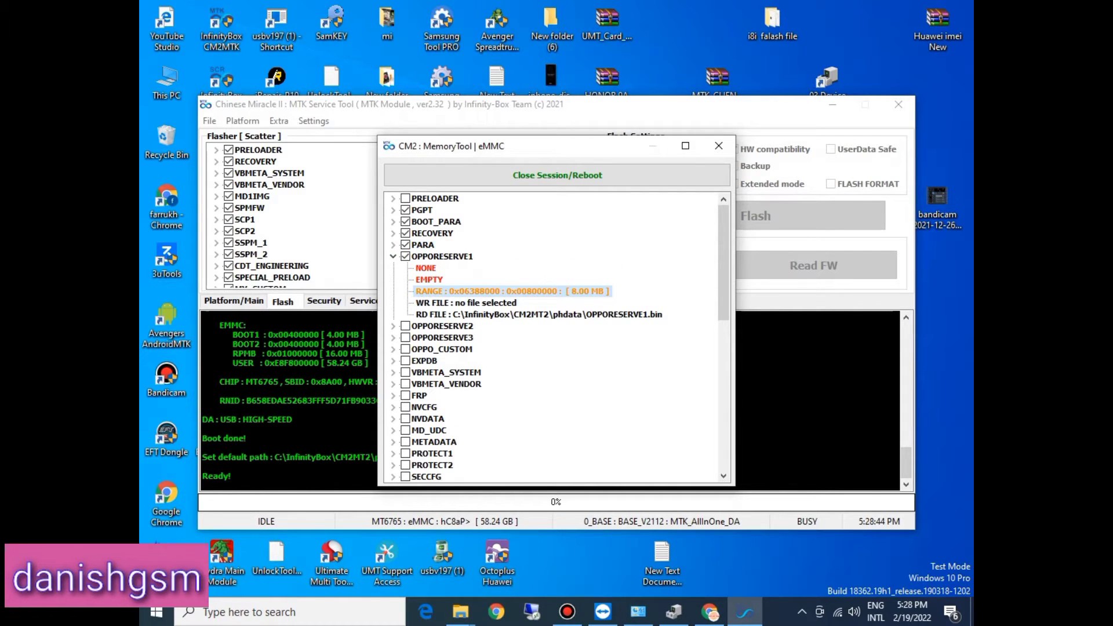
double_click(496, 303)
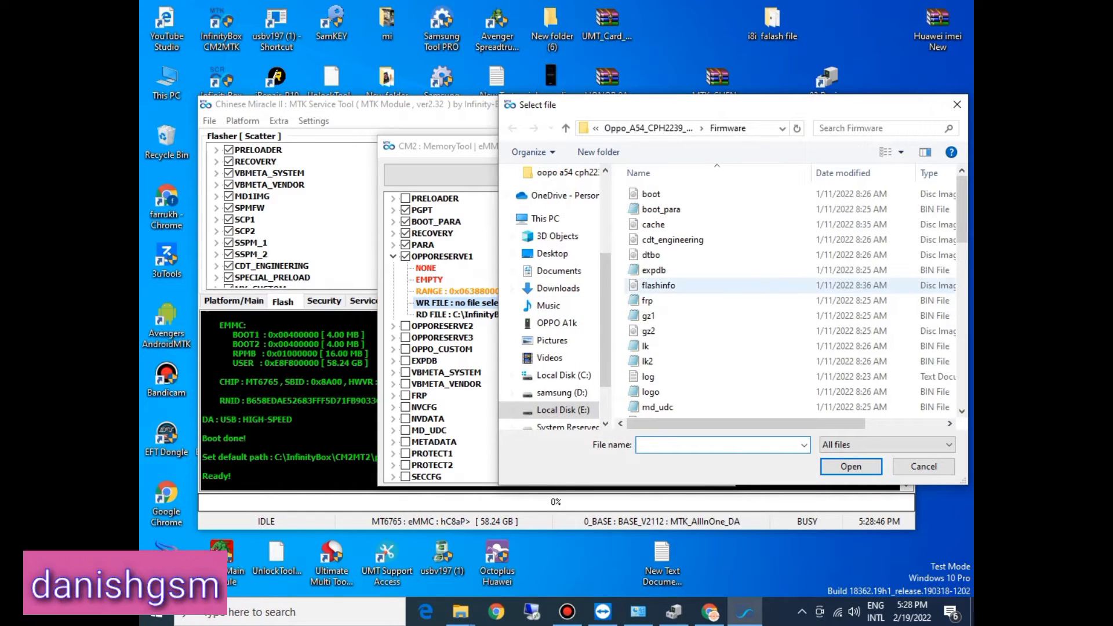
left_click(661, 270)
key("o")
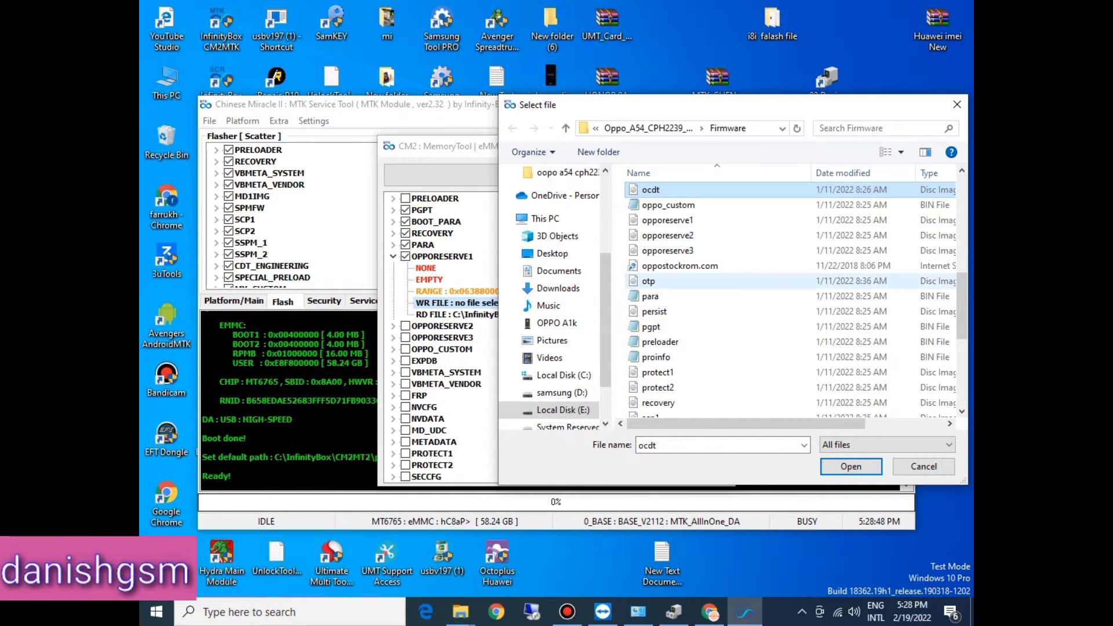
double_click(666, 220)
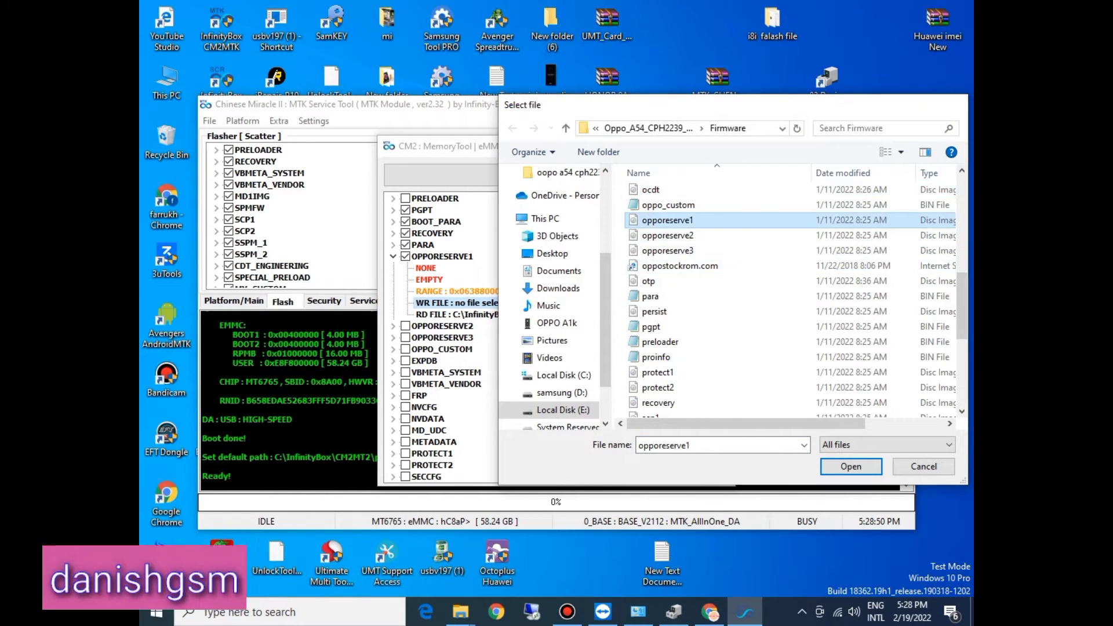
left_click(393, 257)
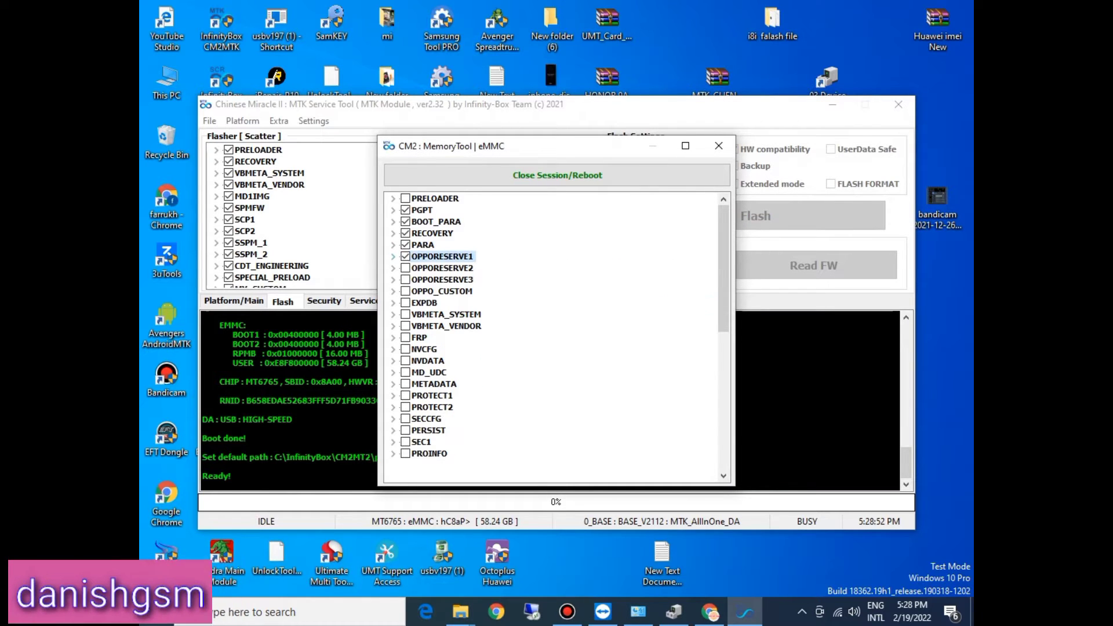
Step: Tick the OPPORESERVE2 partition and assign the opporeserve2 image from the Firmware folder as its write file
left_click(393, 268)
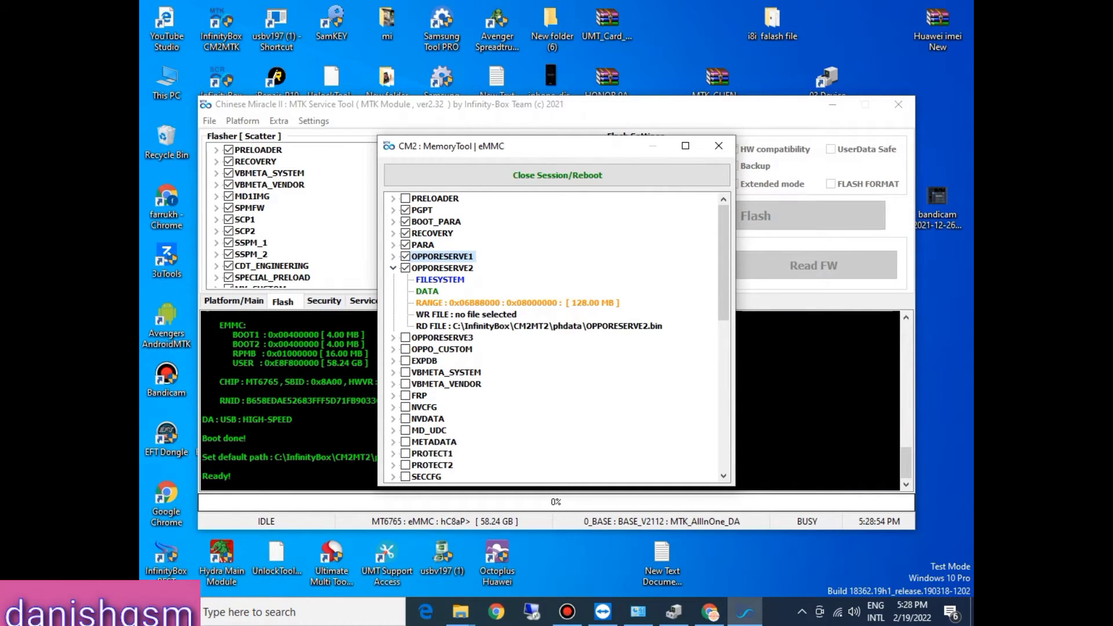
double_click(463, 314)
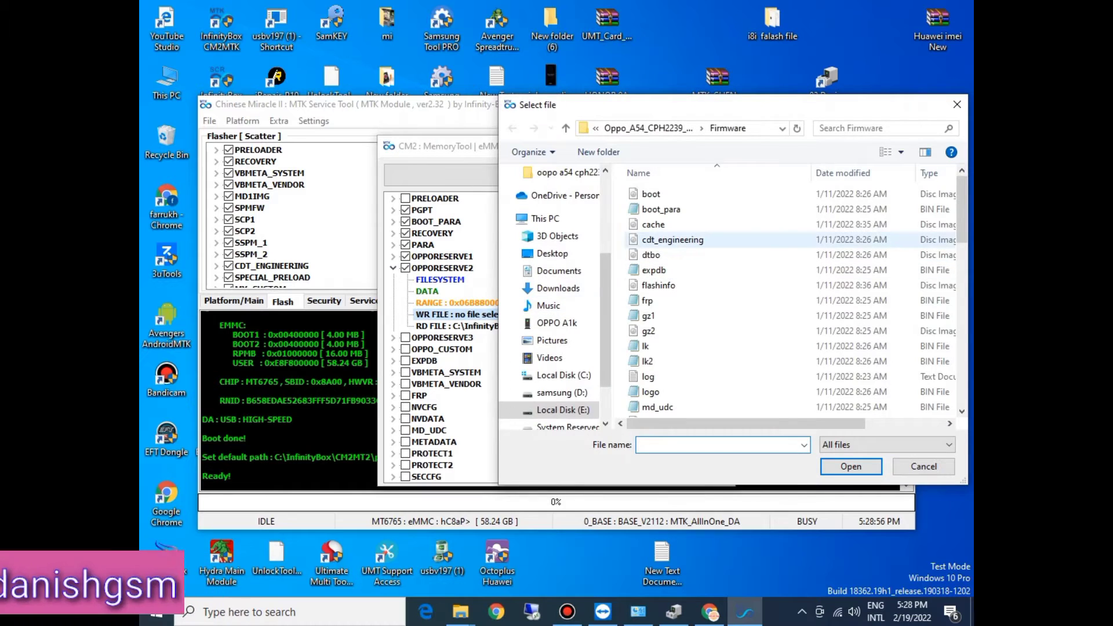
type("o")
left_click(672, 240)
key("o")
double_click(670, 235)
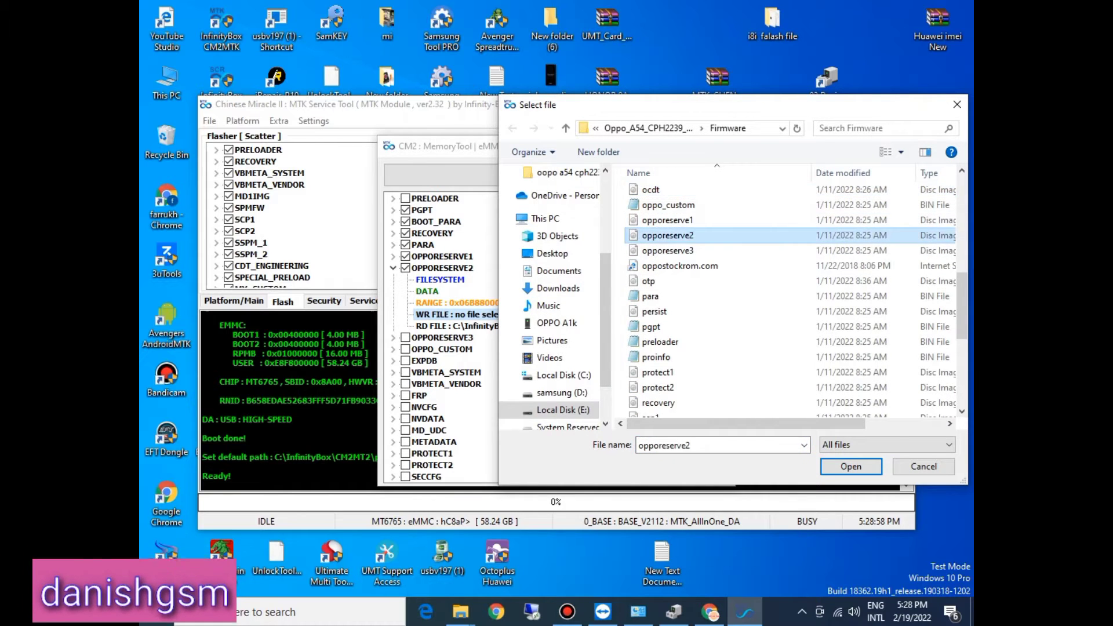
left_click(393, 267)
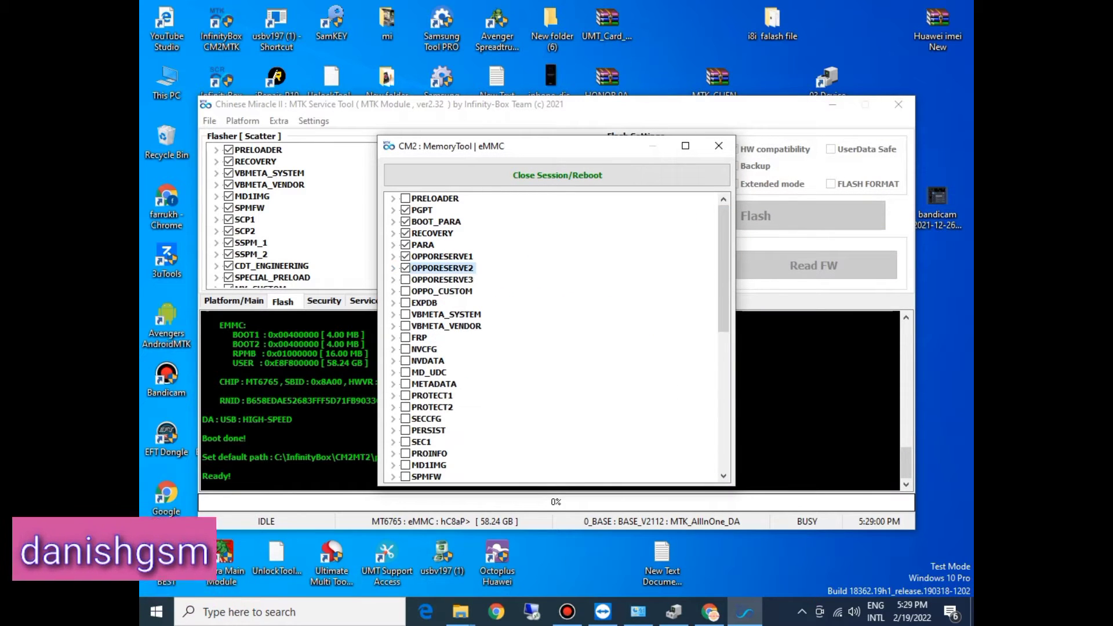
Step: Tick the OPPORESERVE3 partition and assign the opporeserve3 image from the Firmware folder as its write file
left_click(393, 280)
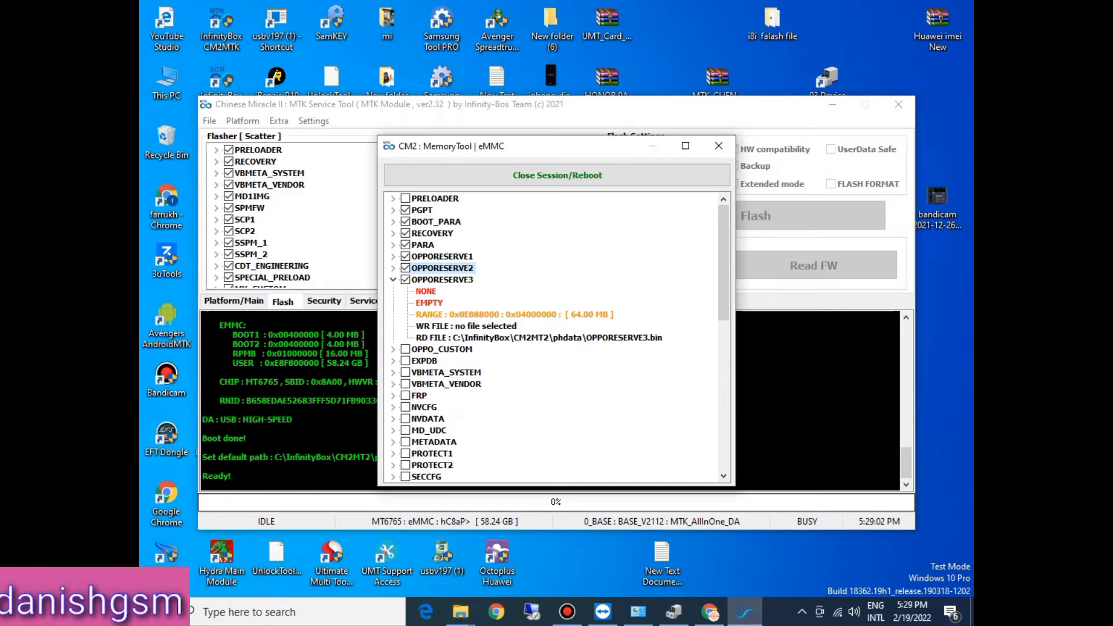
double_click(501, 325)
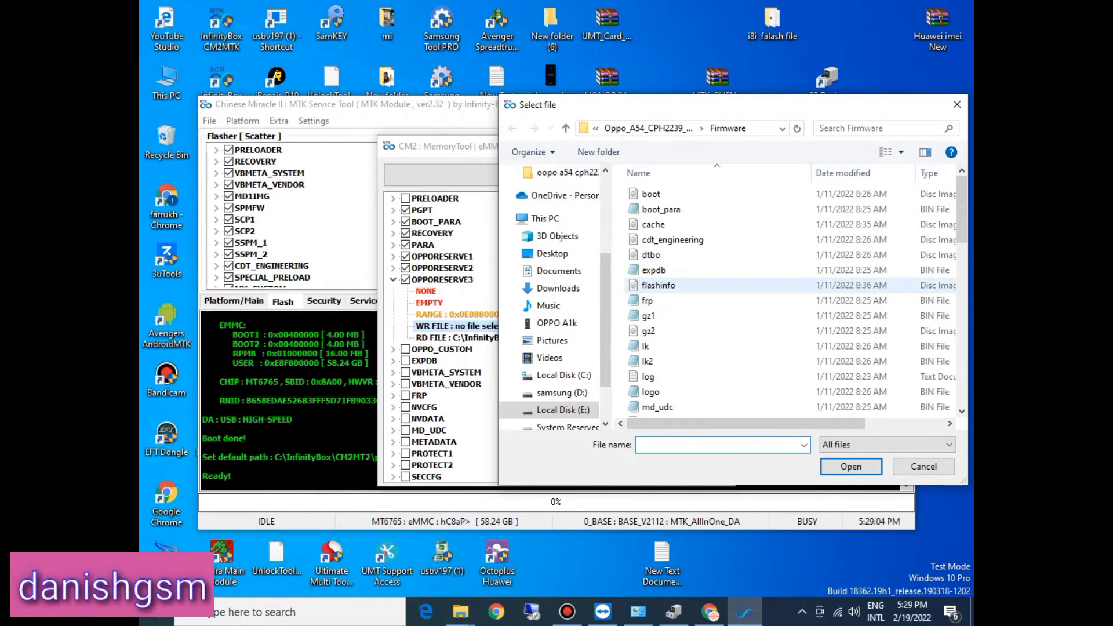
type("ocdt")
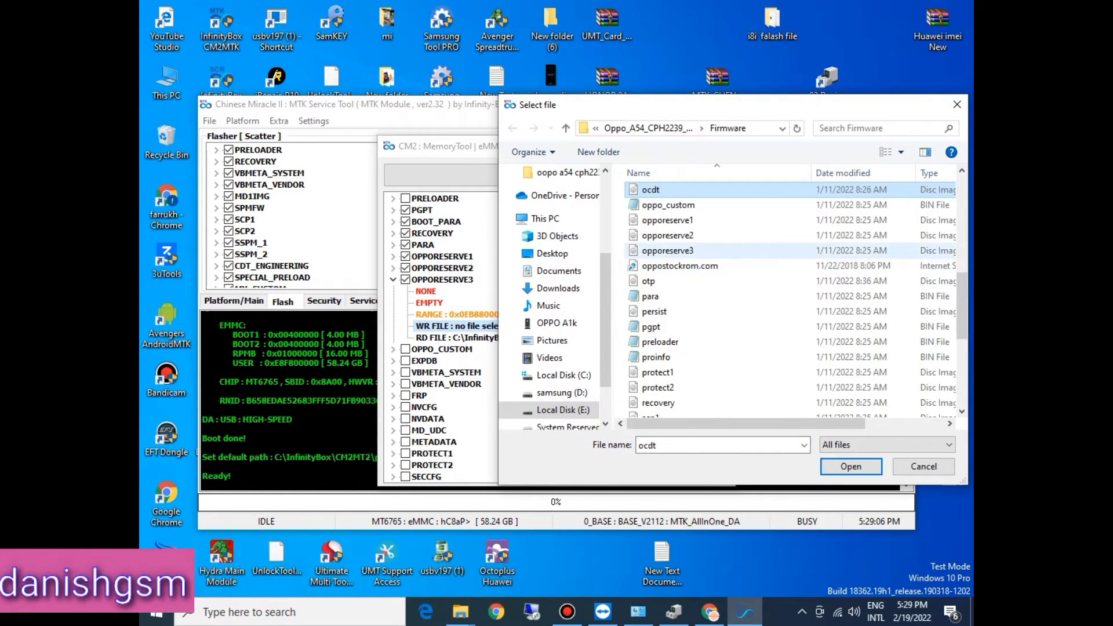
double_click(667, 250)
left_click(394, 280)
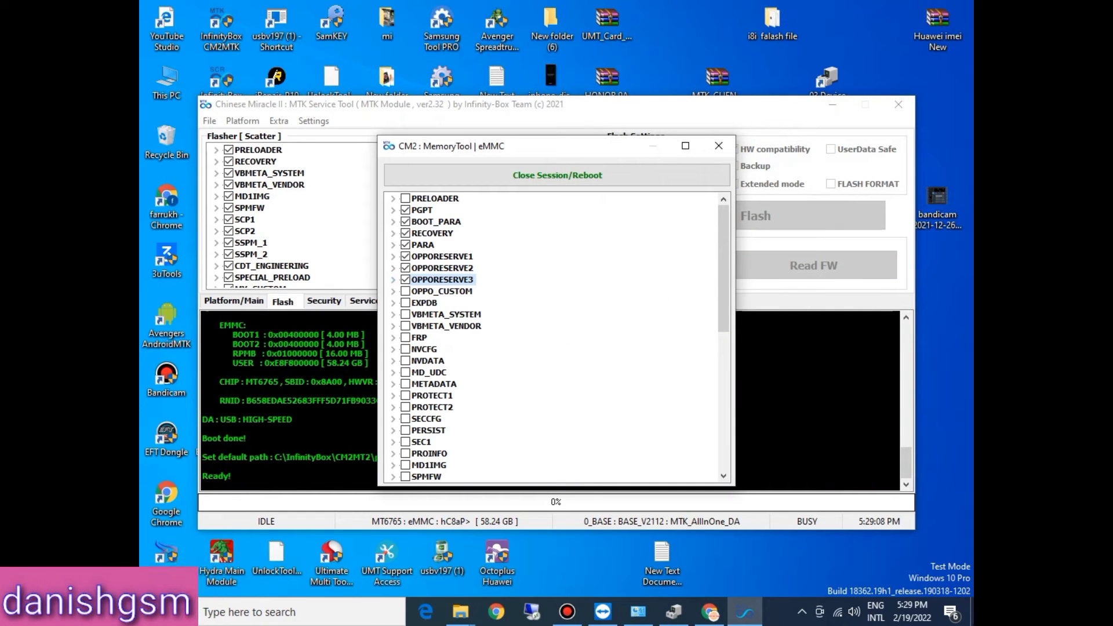
Step: Tick the OPPO_CUSTOM partition and assign the oppo_custom file from the Firmware folder as its write file
left_click(393, 291)
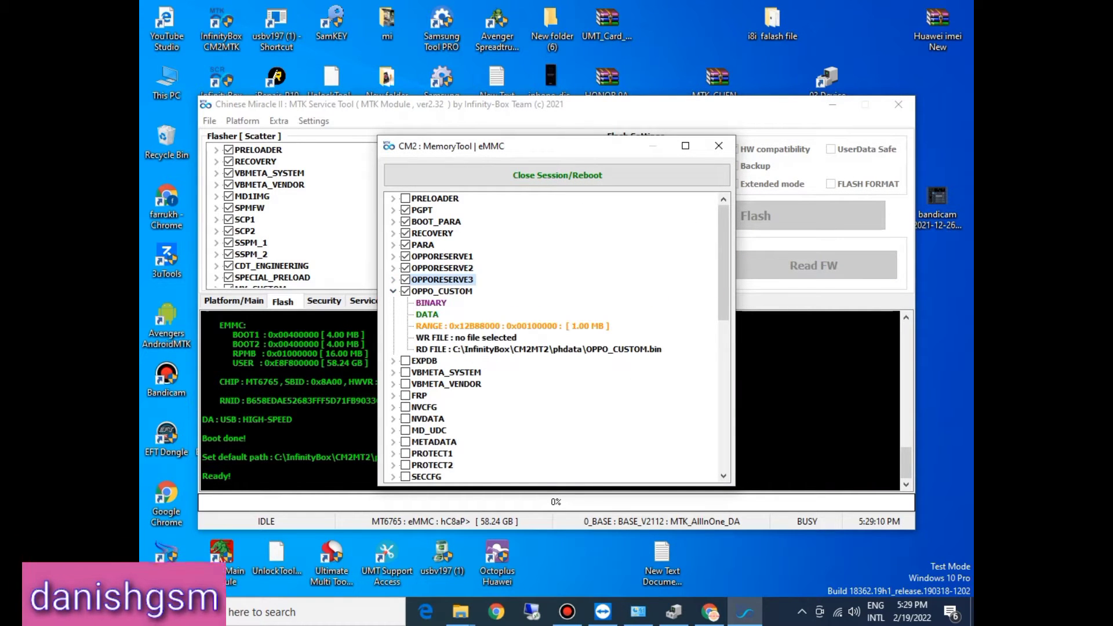
double_click(486, 337)
left_click(666, 299)
key("o")
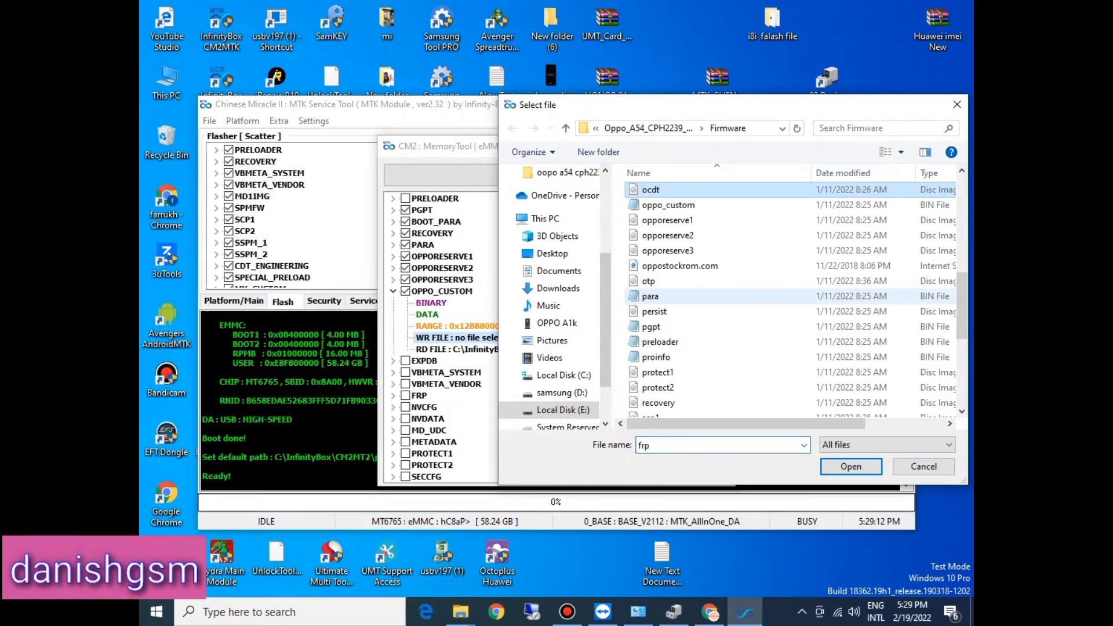
left_click(668, 205)
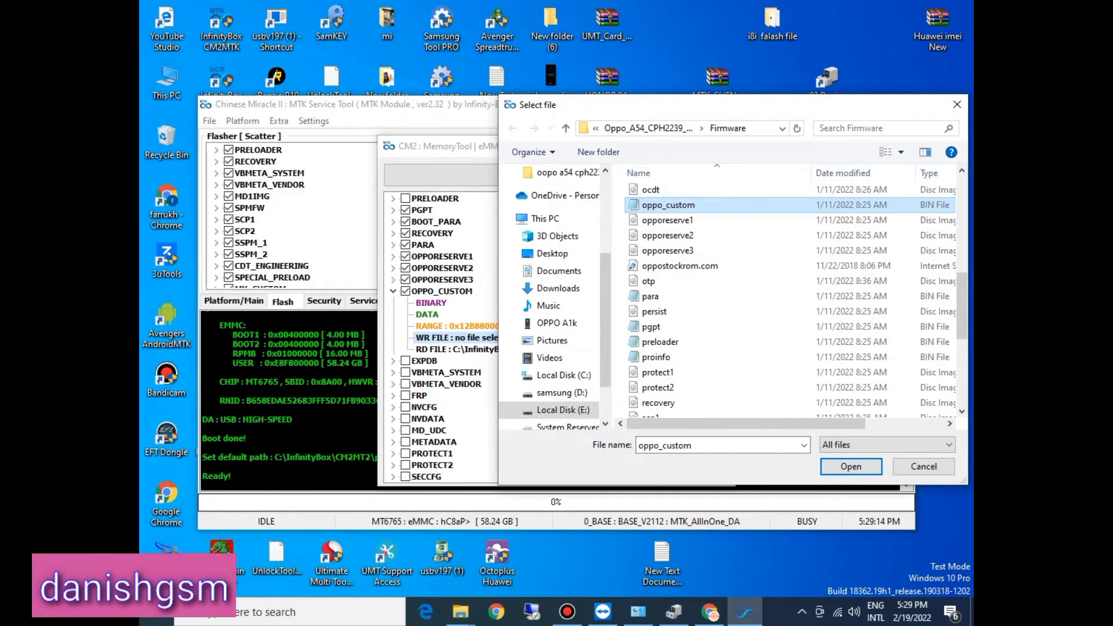
left_click(851, 466)
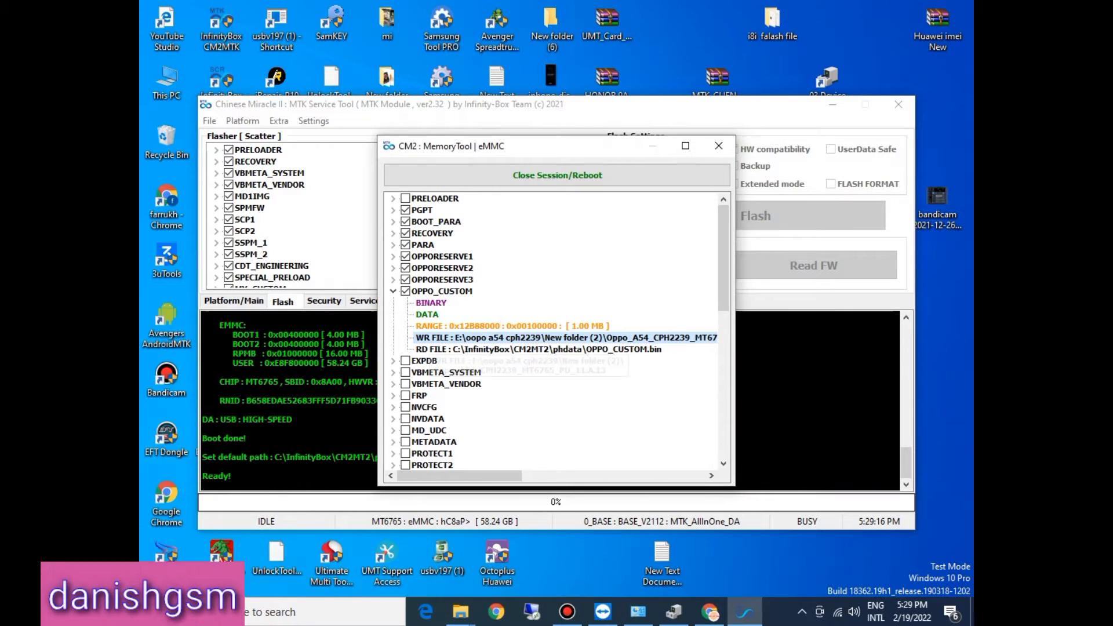
left_click(393, 291)
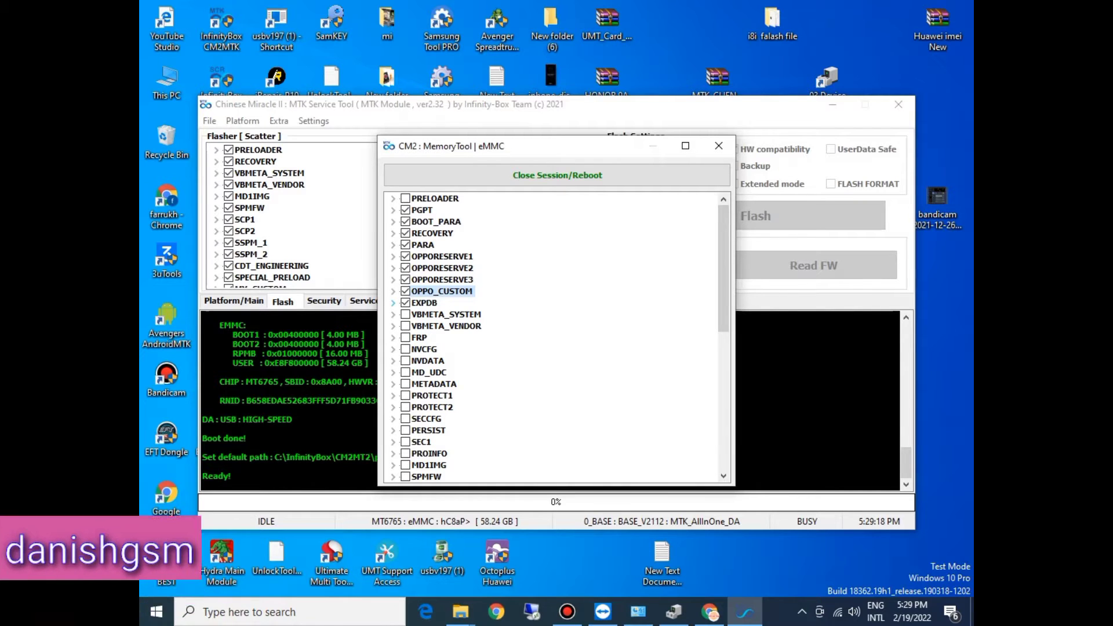
Step: Assign the expdb file from the Firmware folder as the ticked EXPDB partition's write file
left_click(394, 303)
double_click(466, 350)
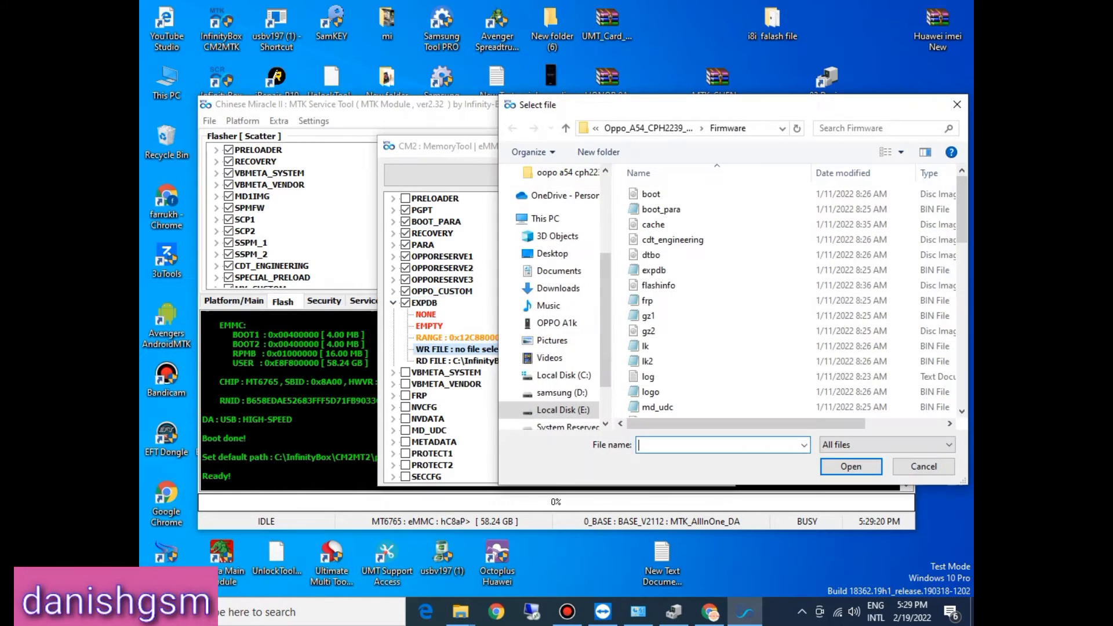
type("expdb")
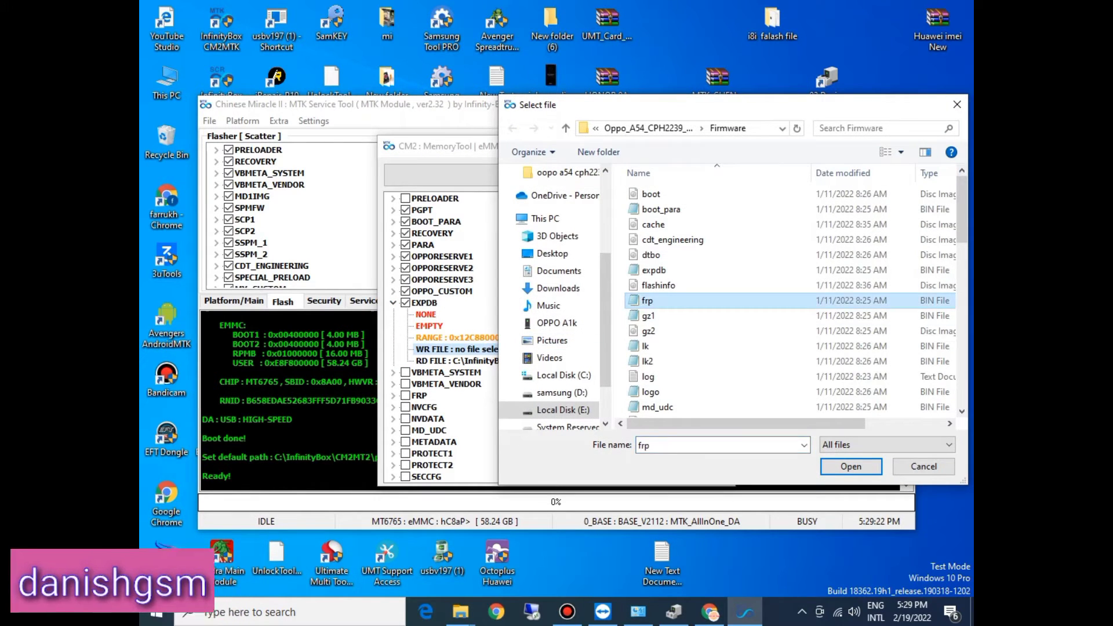
left_click(654, 271)
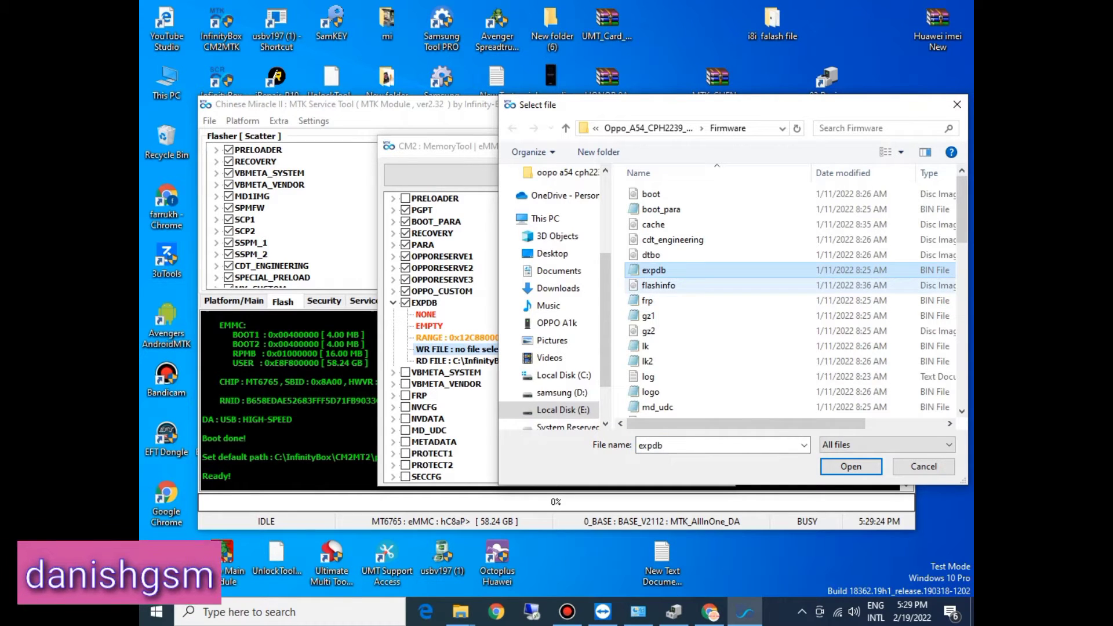
double_click(654, 271)
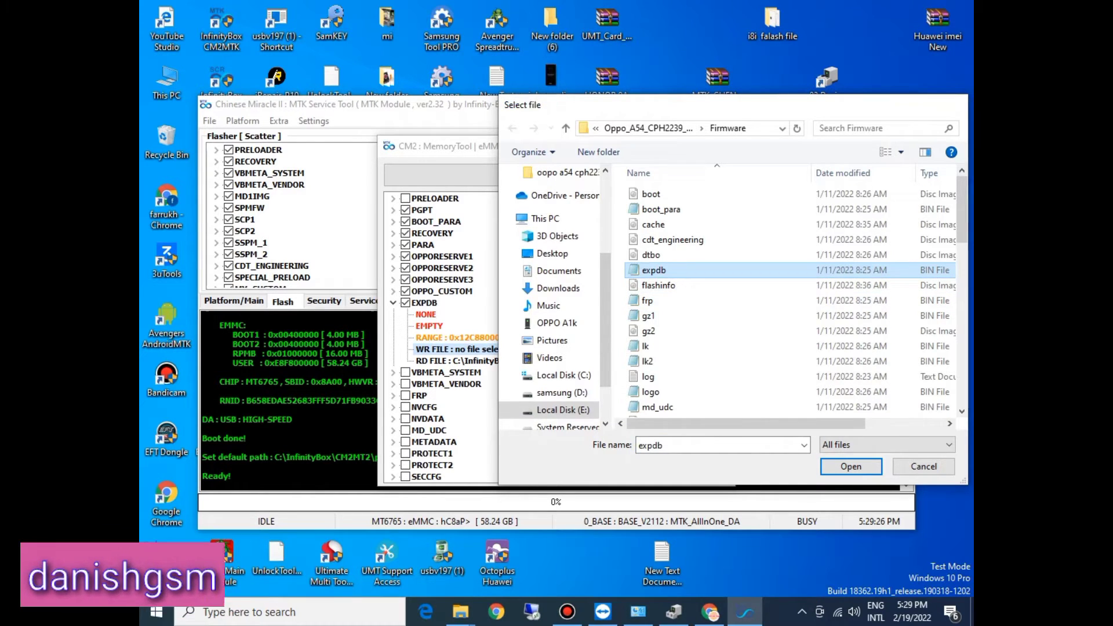
left_click(393, 303)
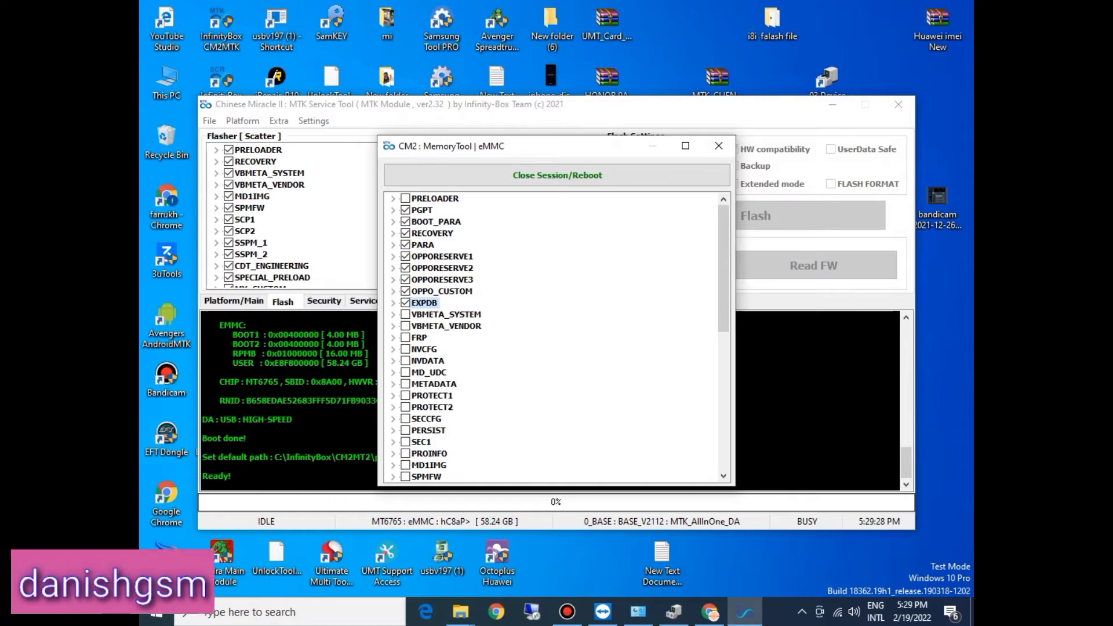
Step: Tick the VBMETA_SYSTEM partition and assign the vbmeta image from the Firmware folder as its write file
left_click(393, 314)
double_click(466, 361)
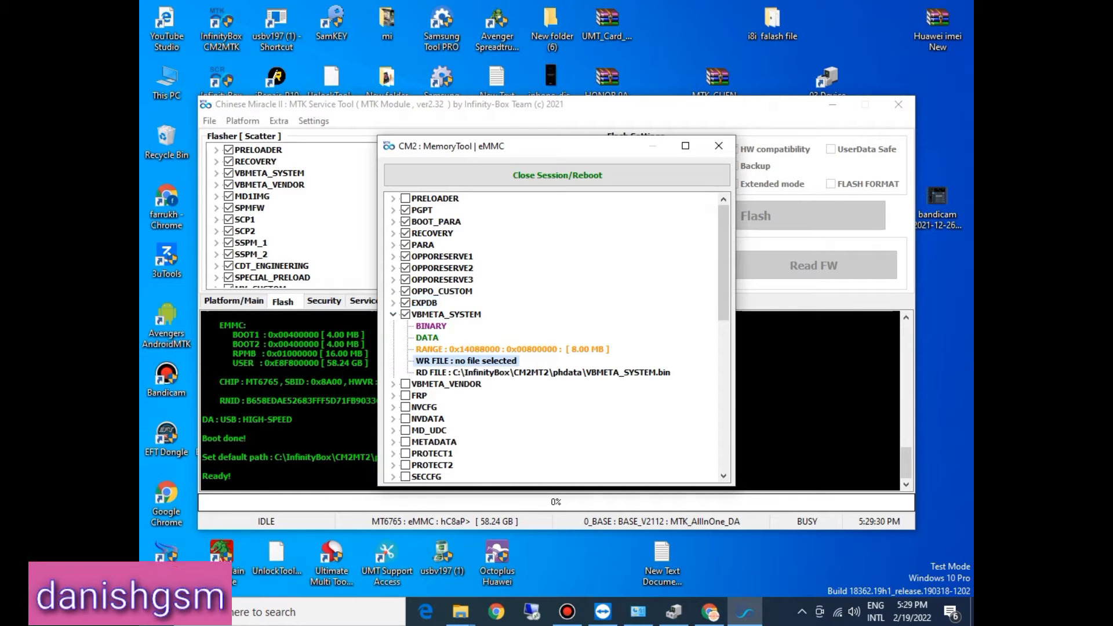
left_click(649, 332)
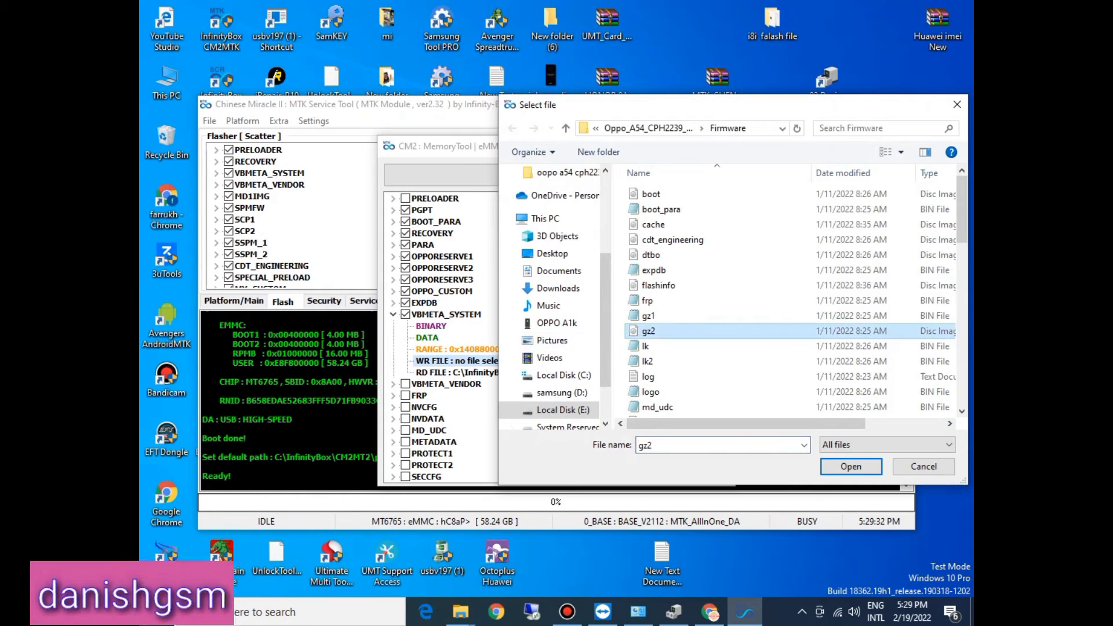
key("v")
left_click(851, 467)
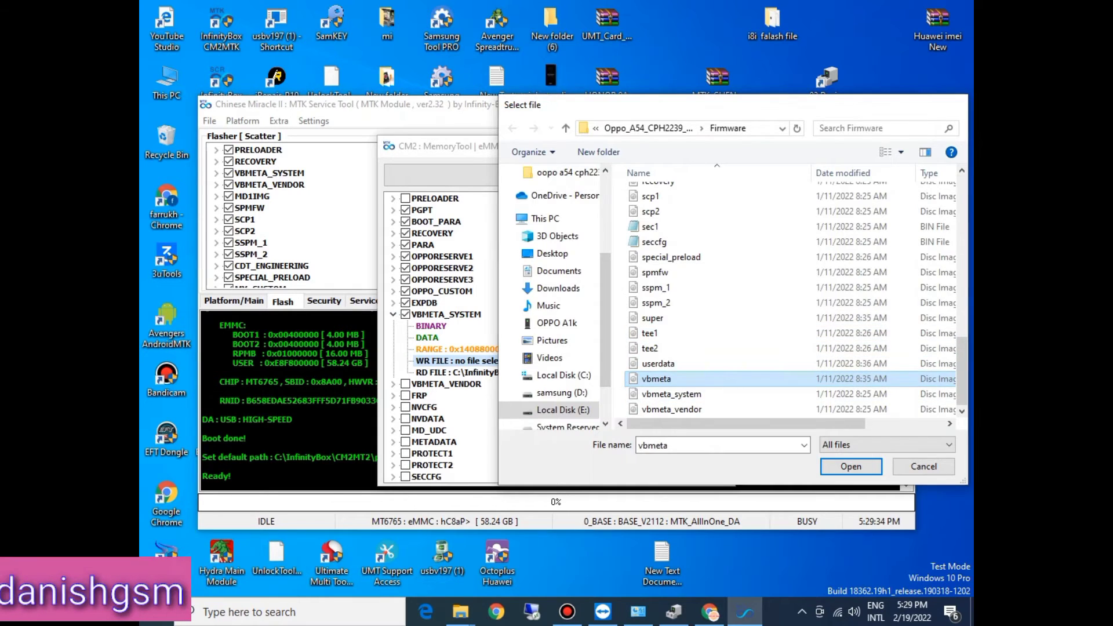
left_click(393, 314)
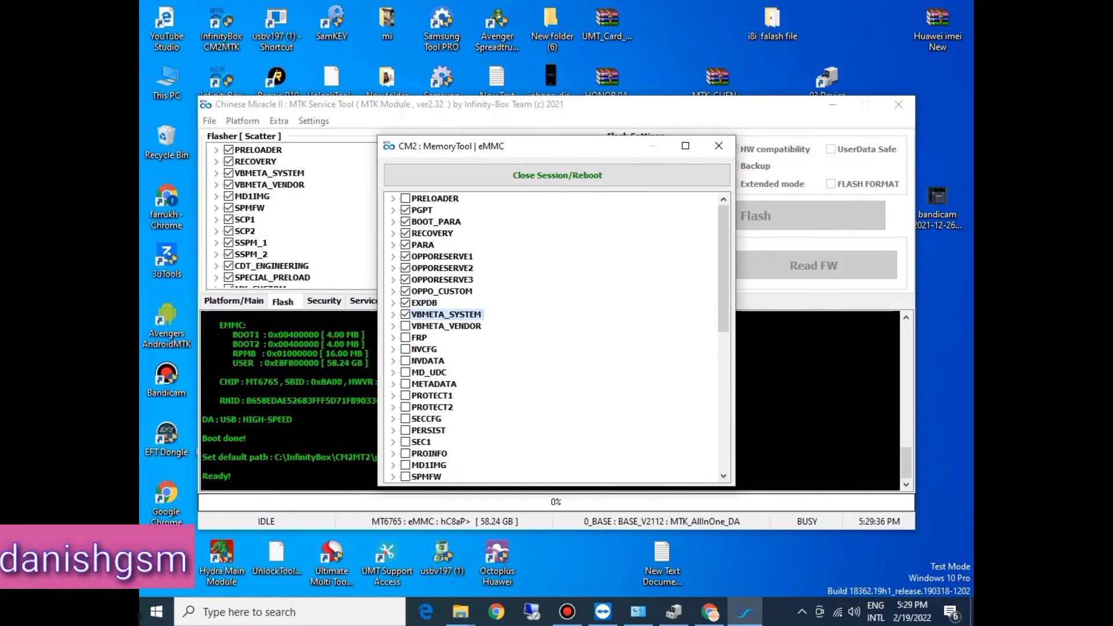
Step: Untick the VBMETA_SYSTEM partition and replace its write file with the vbmeta_system image from the Firmware folder
left_click_drag(723, 273, 723, 299)
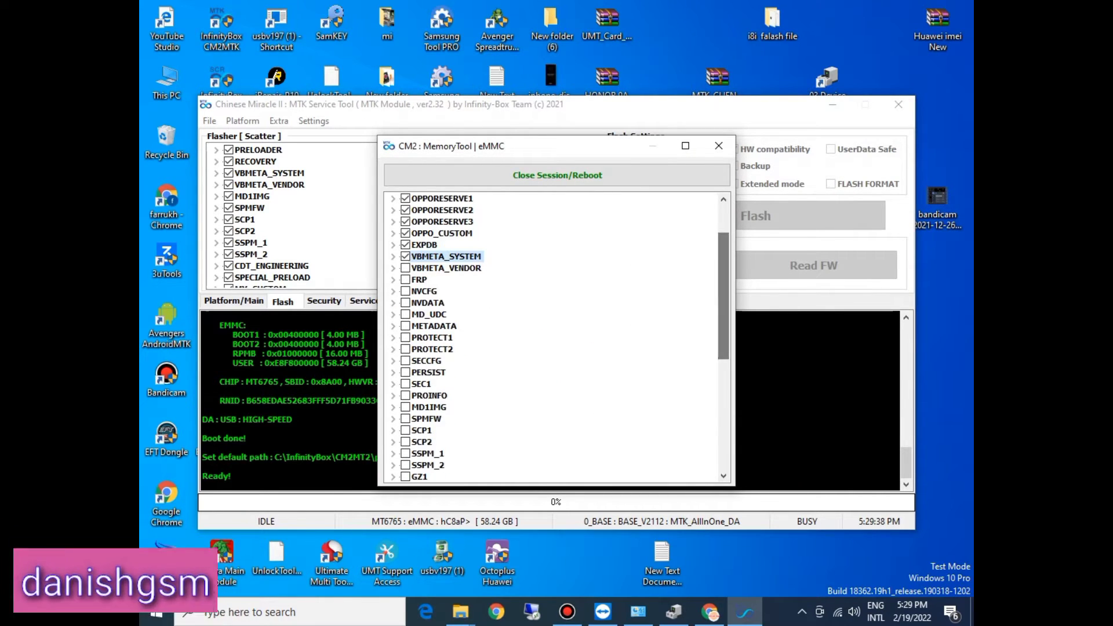
left_click(393, 257)
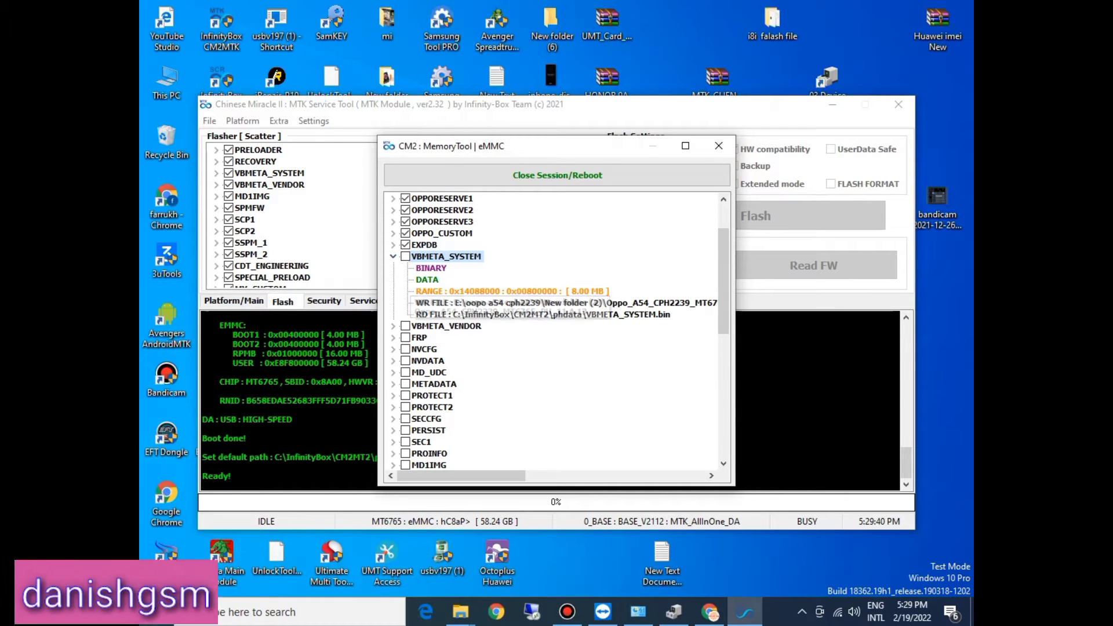
left_click(463, 303)
double_click(464, 303)
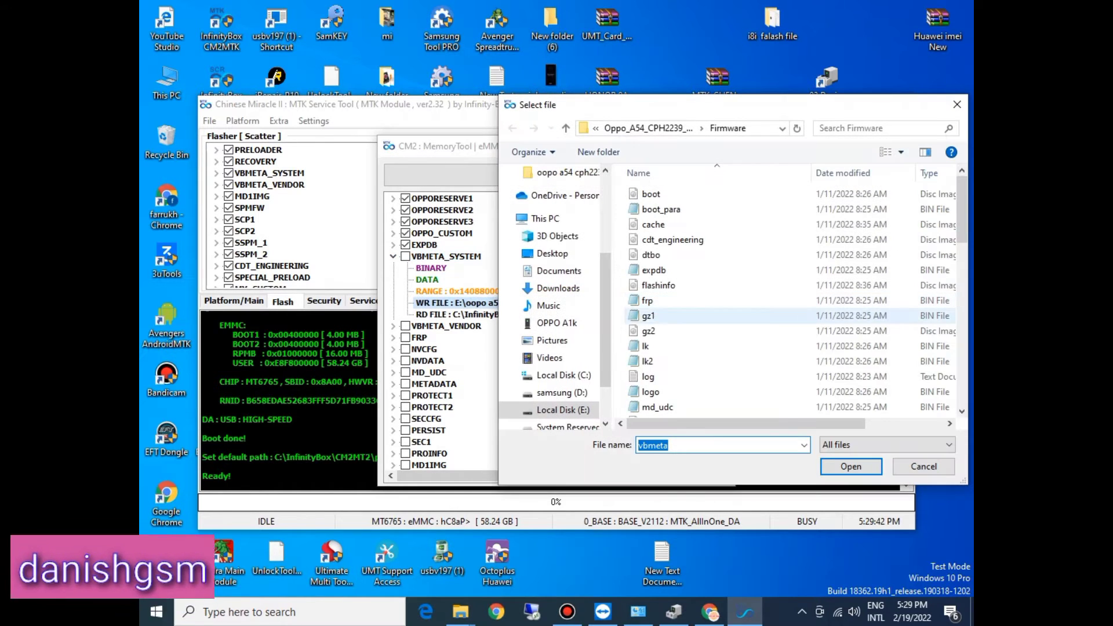
left_click(646, 346)
key("v")
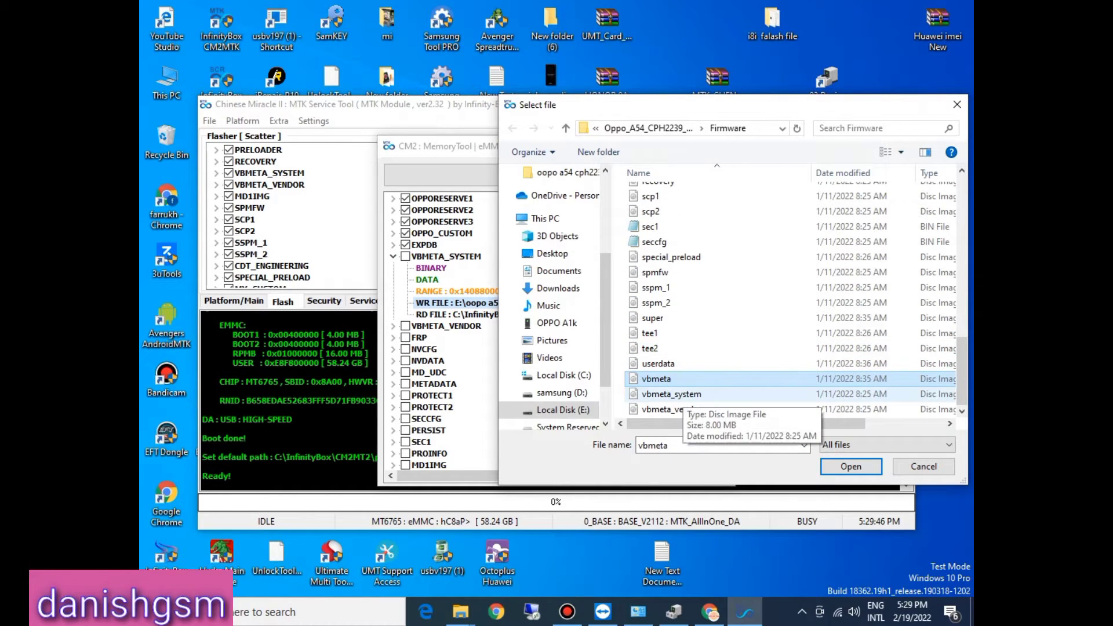
double_click(671, 394)
left_click(393, 256)
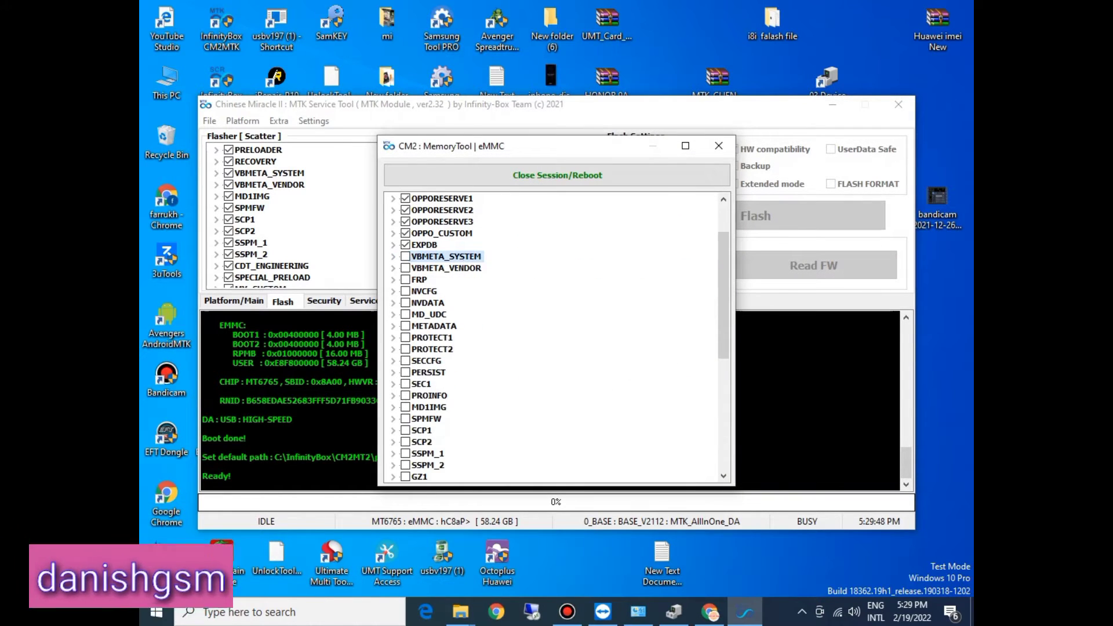
Step: Tick the VBMETA_VENDOR partition and assign the vbmeta_vendor image from the Firmware folder as its write file
left_click(393, 268)
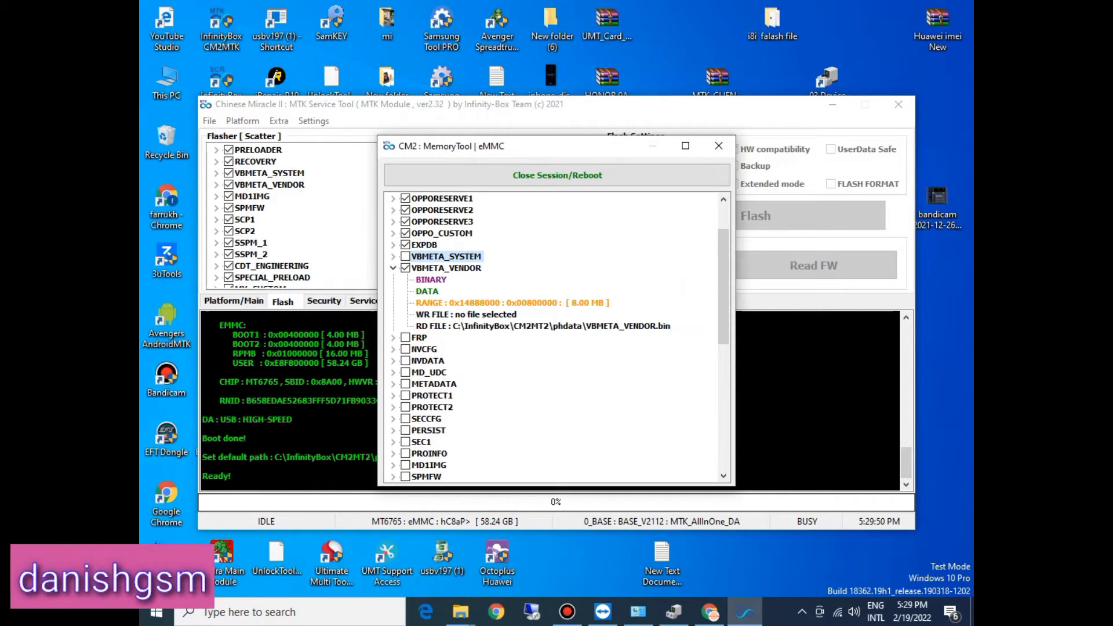
double_click(463, 314)
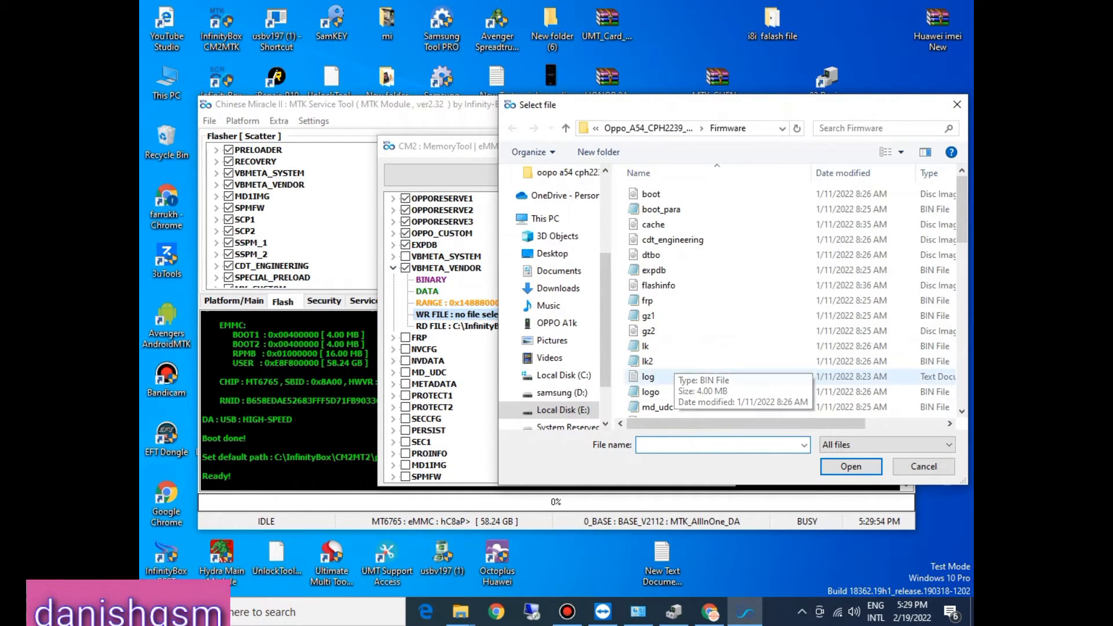
left_click(677, 391)
key("v")
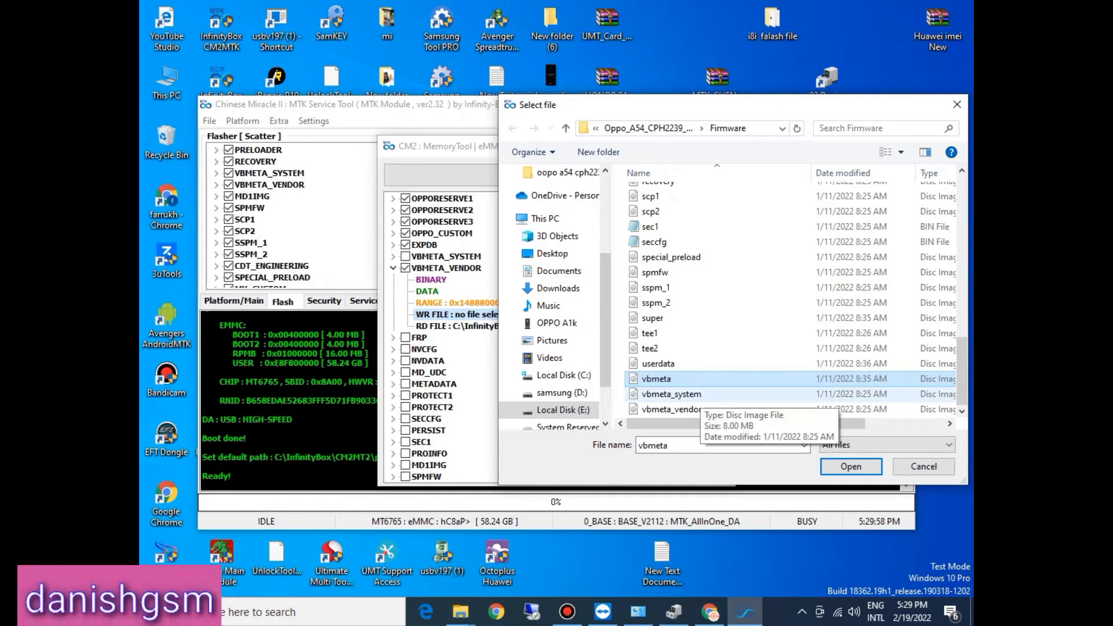
left_click(673, 410)
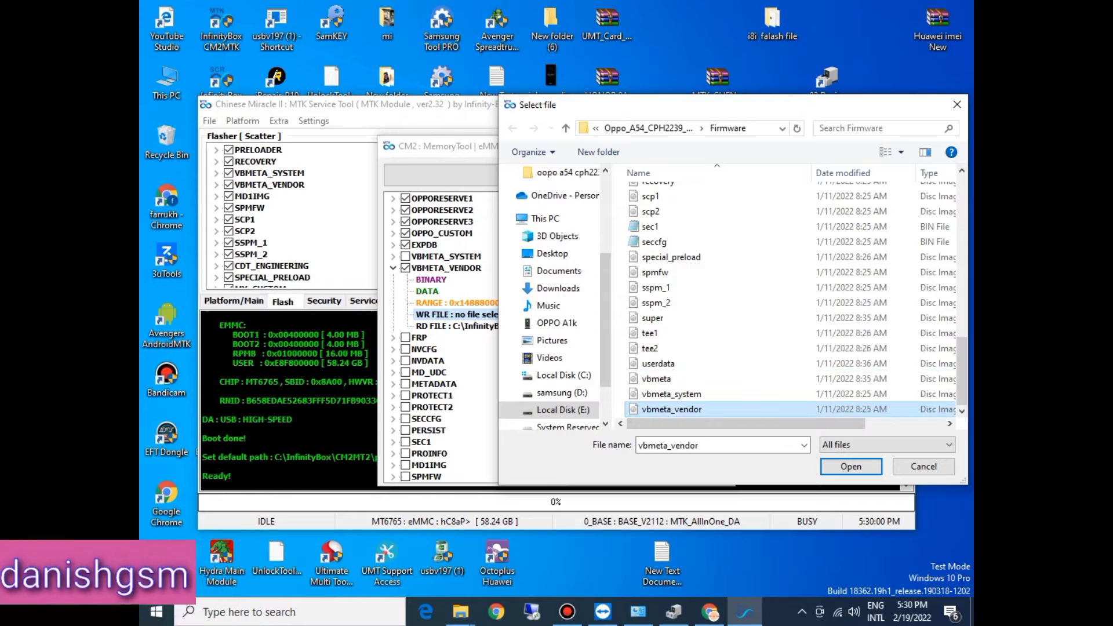
key("Return")
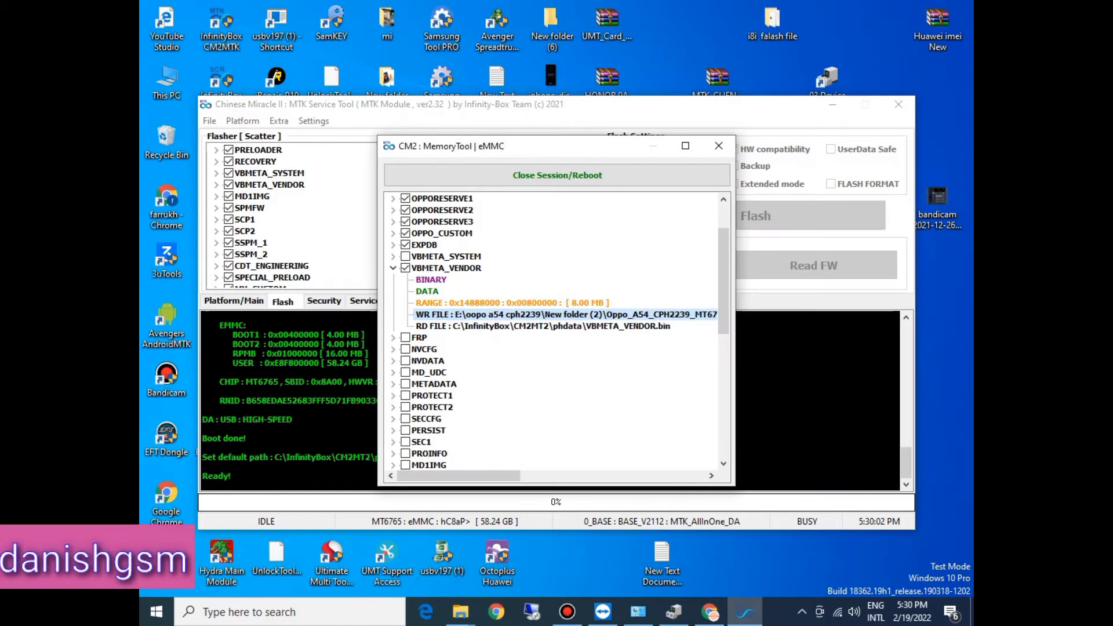
left_click(393, 268)
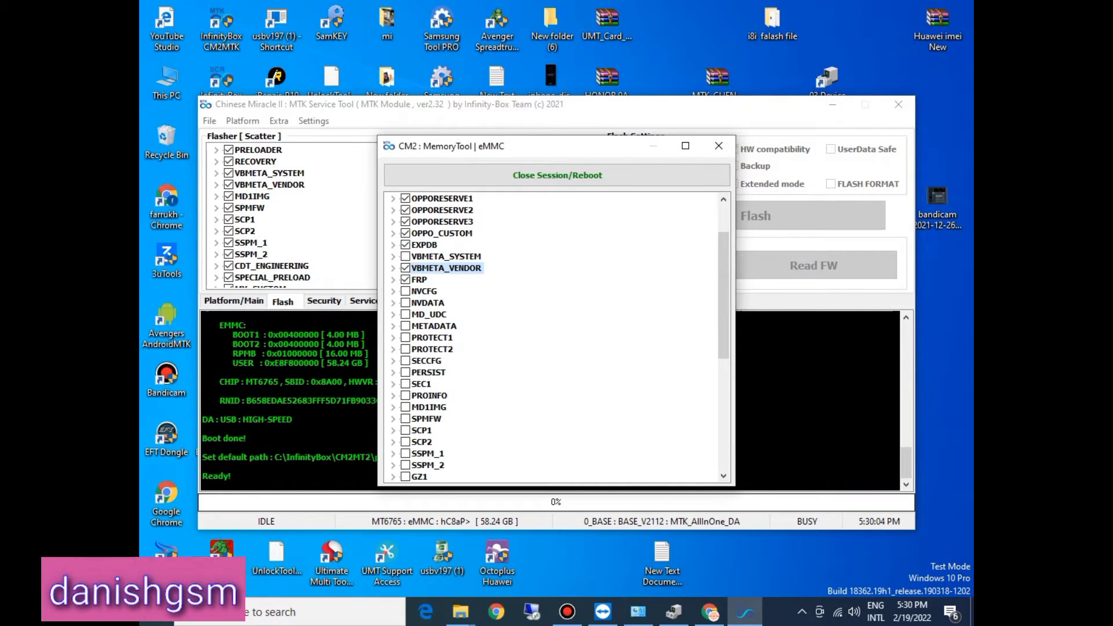
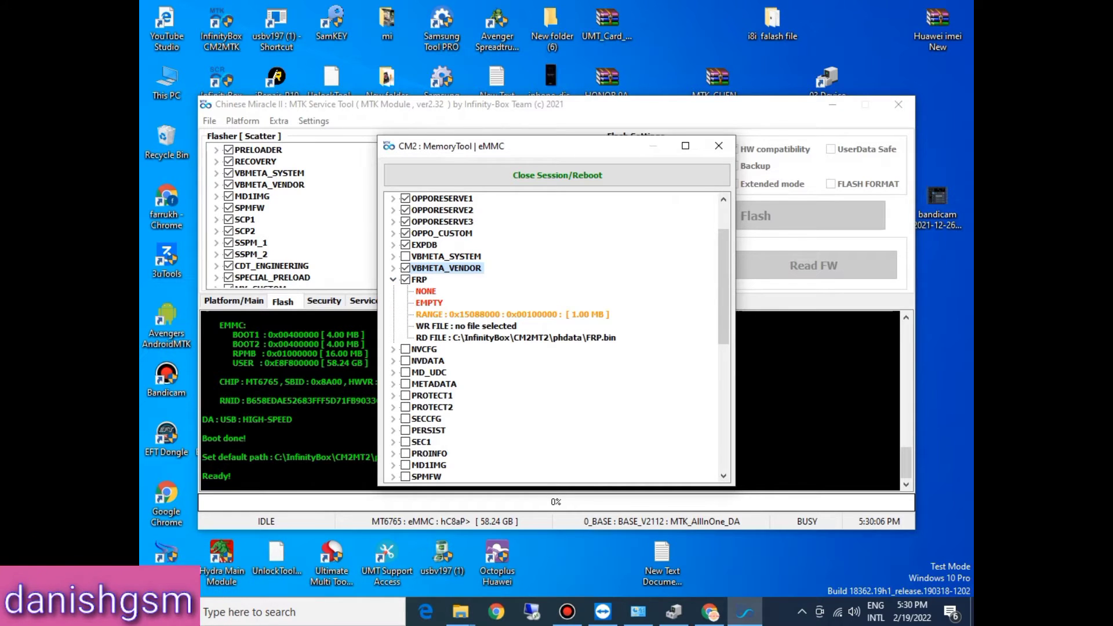
Step: Assign the frp file from the Firmware folder as the ticked FRP partition's write file
double_click(465, 326)
left_click(648, 377)
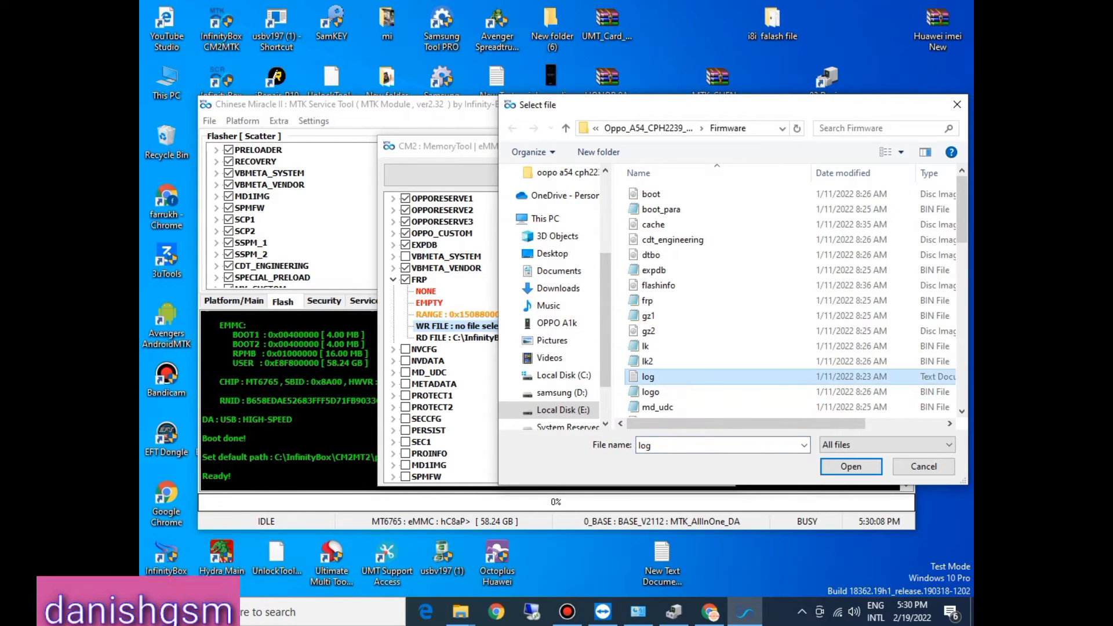
key("v")
key("f")
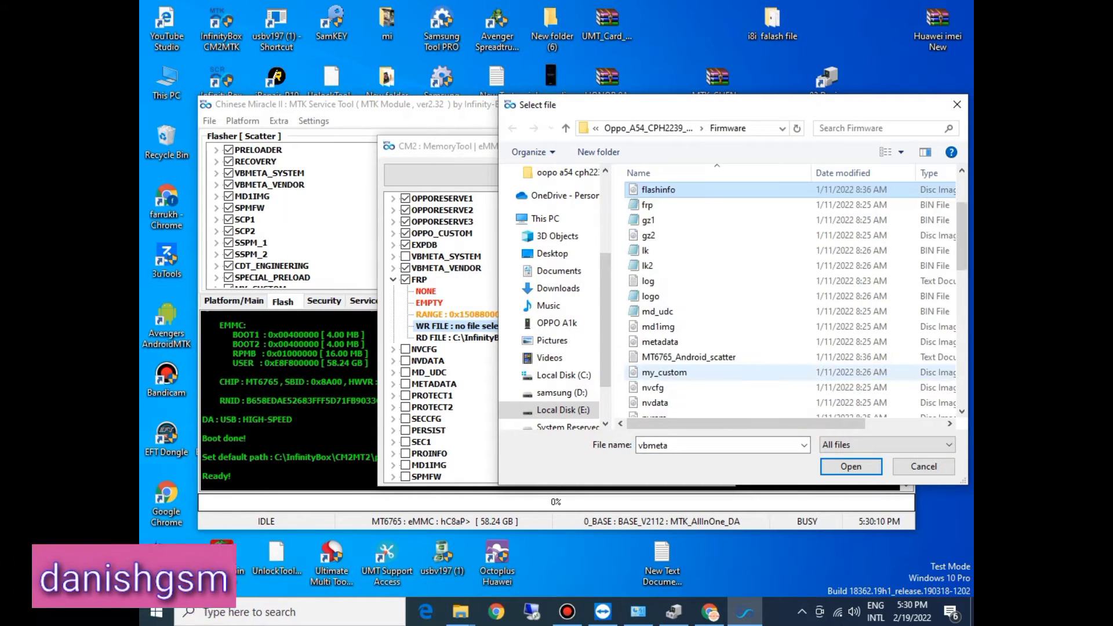
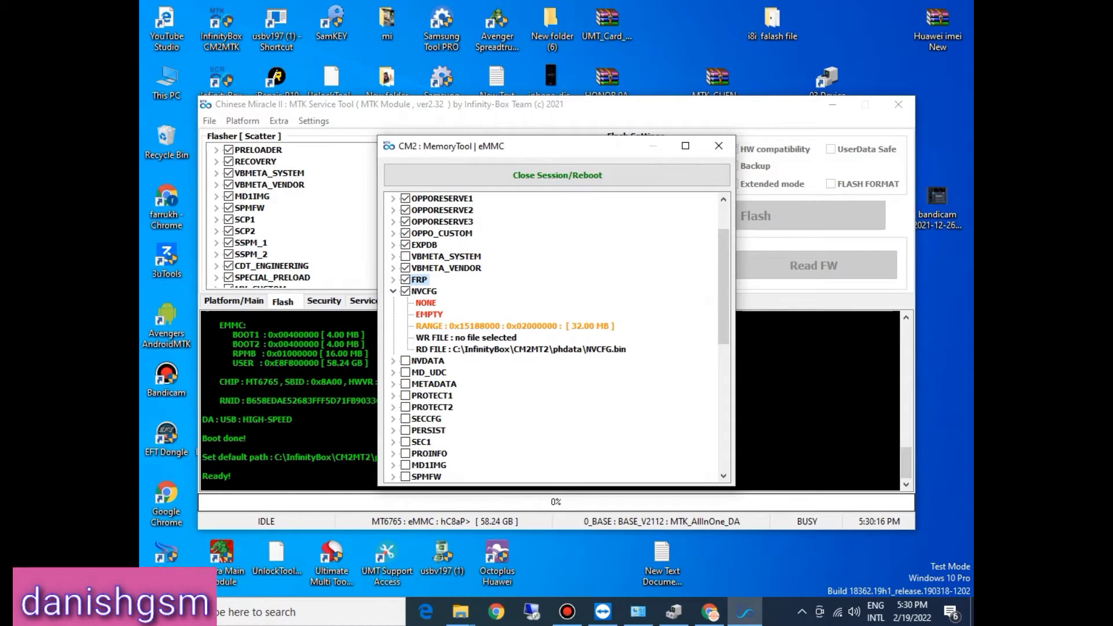
Step: Assign the nvcfg file from the Firmware folder as the ticked NVCFG partition's write file
double_click(465, 338)
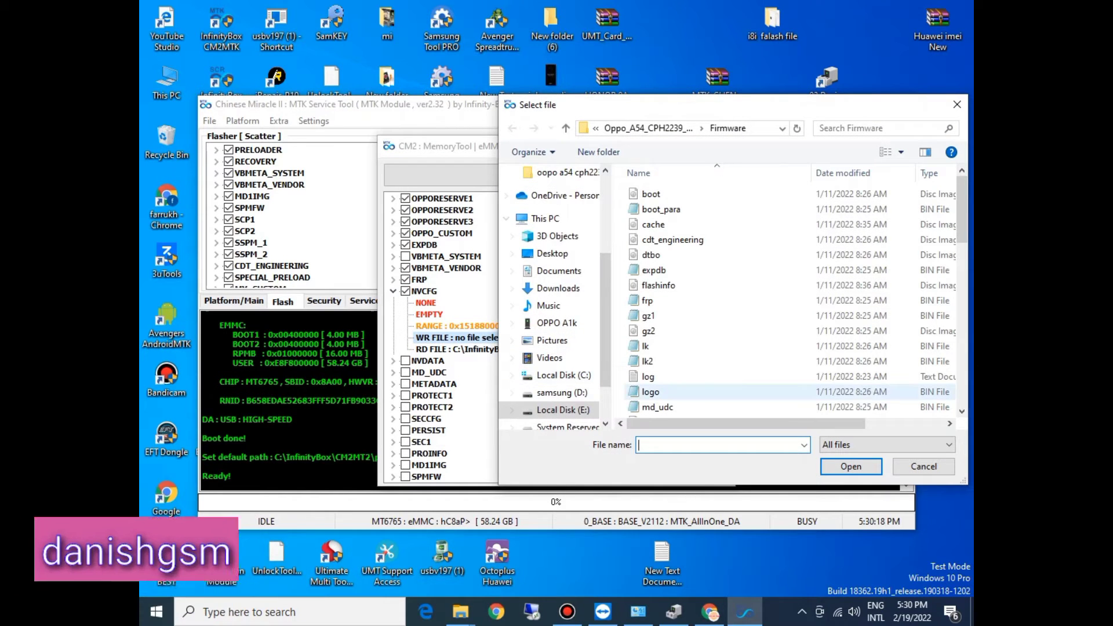
left_click(651, 392)
key("v")
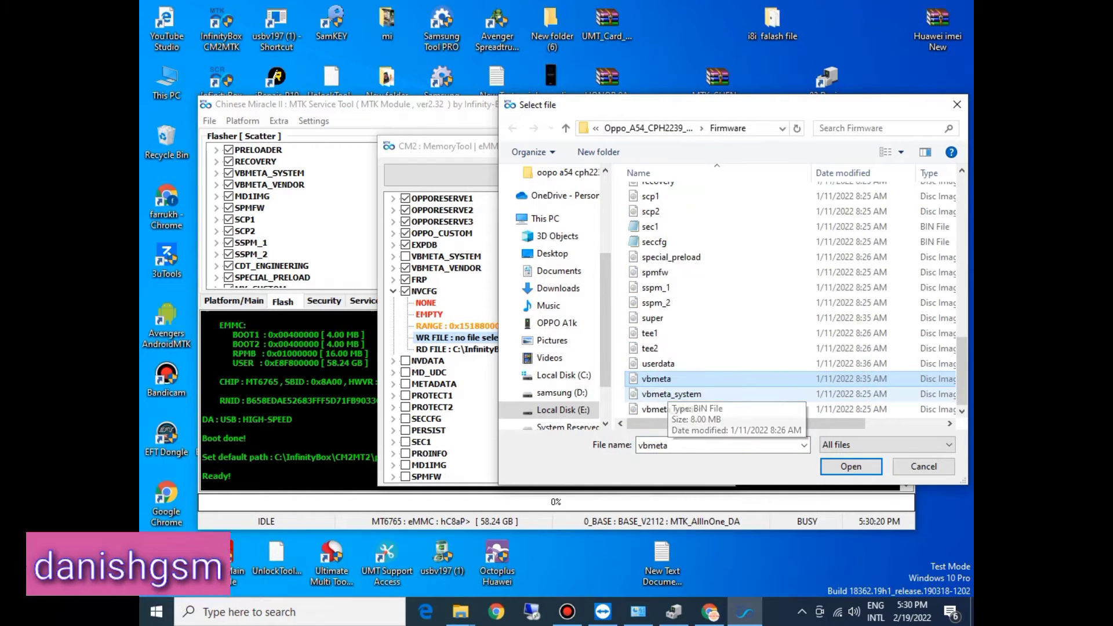
key("n")
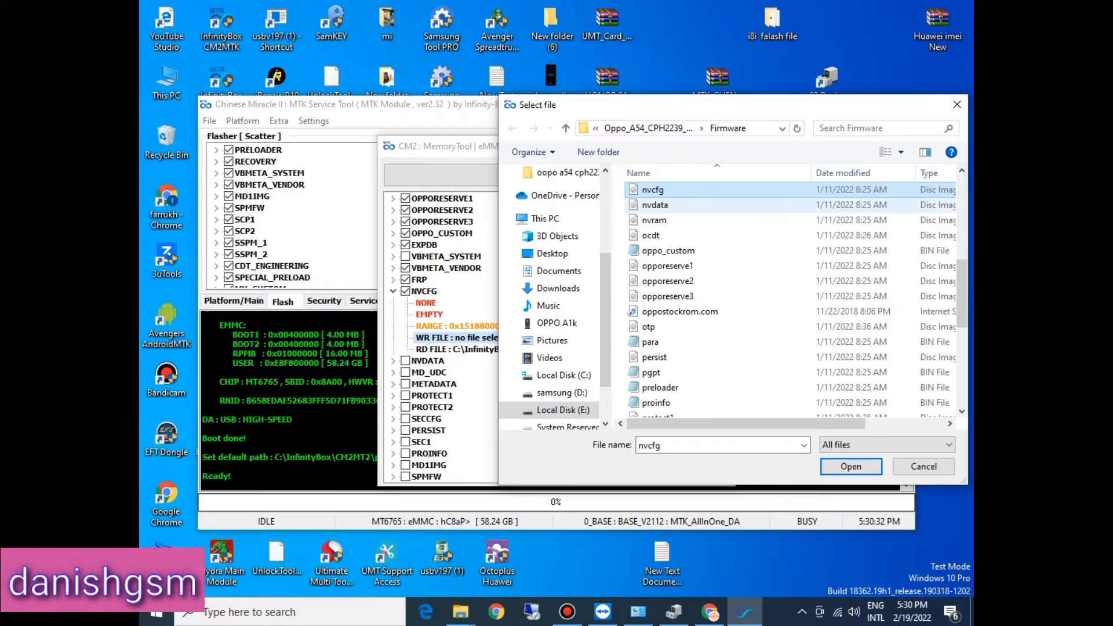
key("Down")
key("Down")
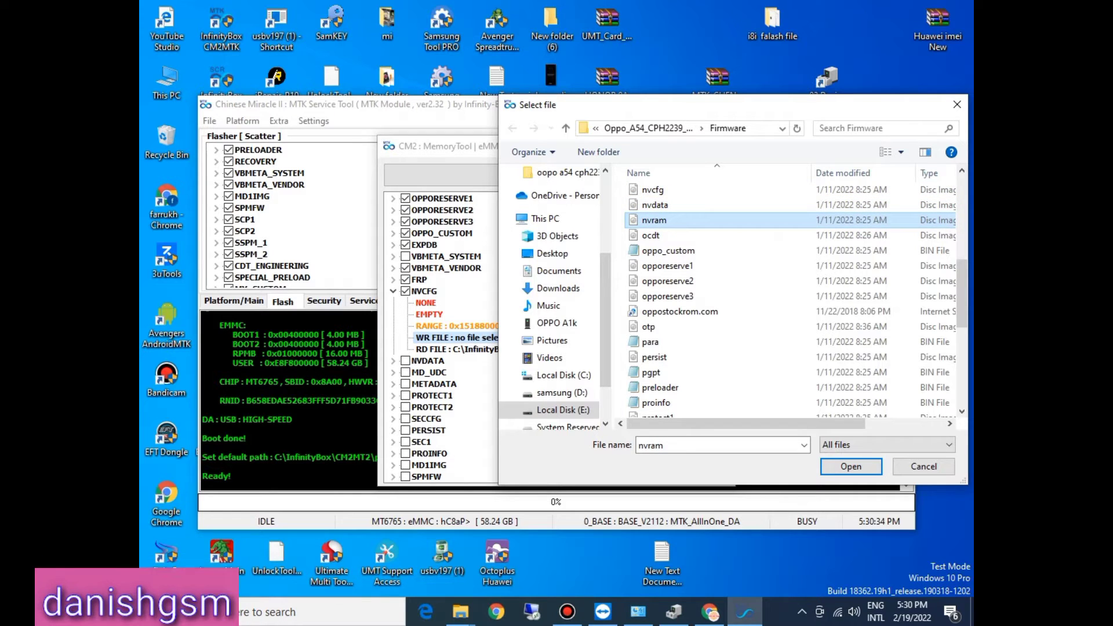
key("Up")
key("Up")
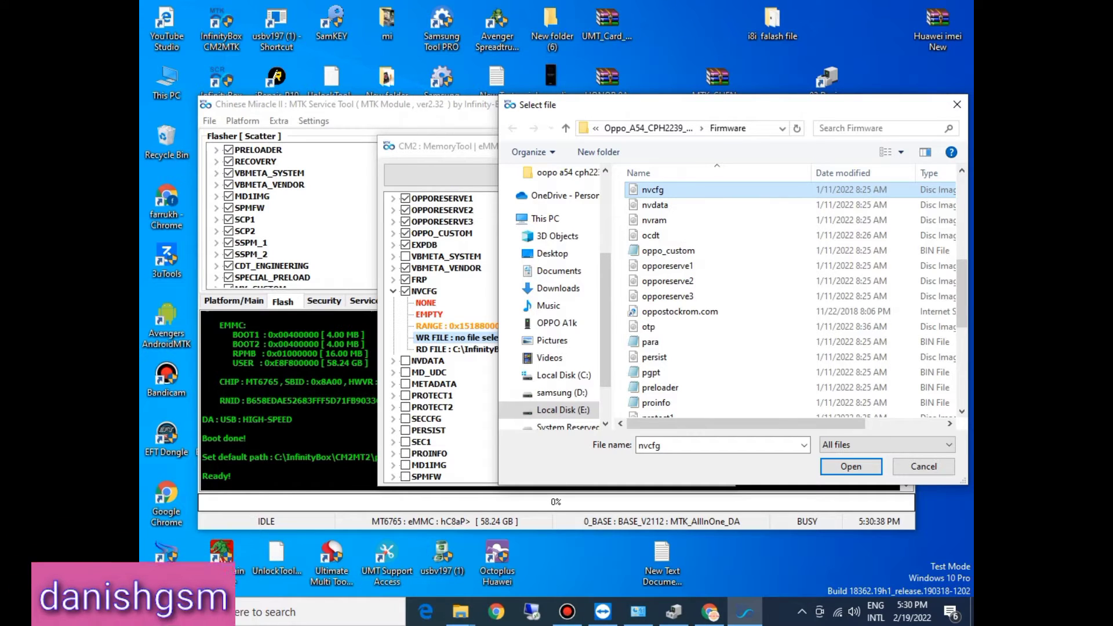
key("F2")
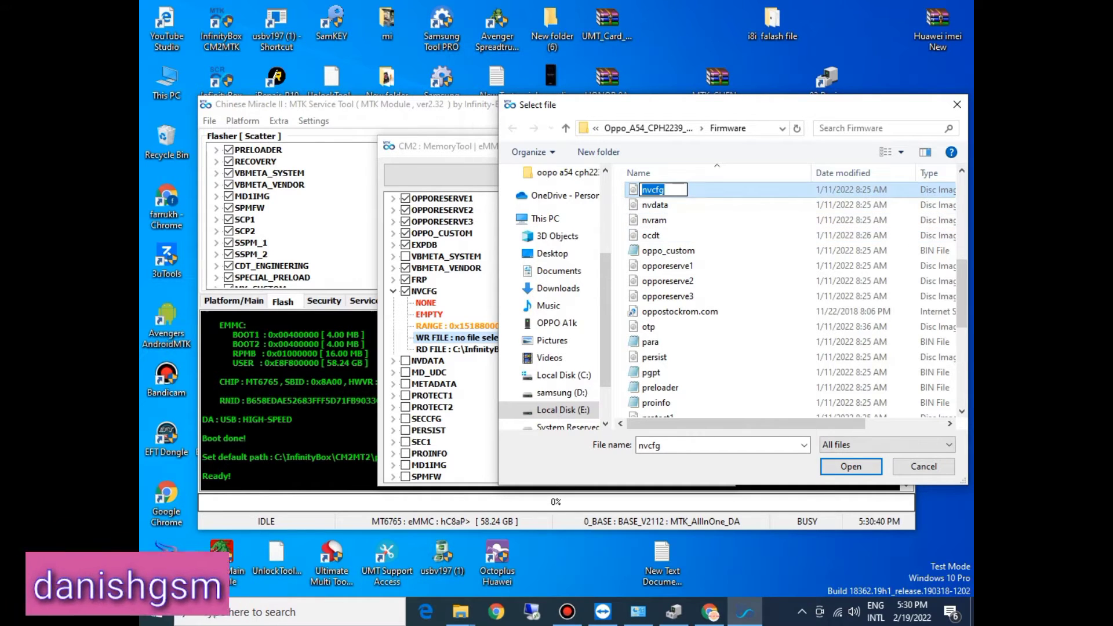
double_click(705, 190)
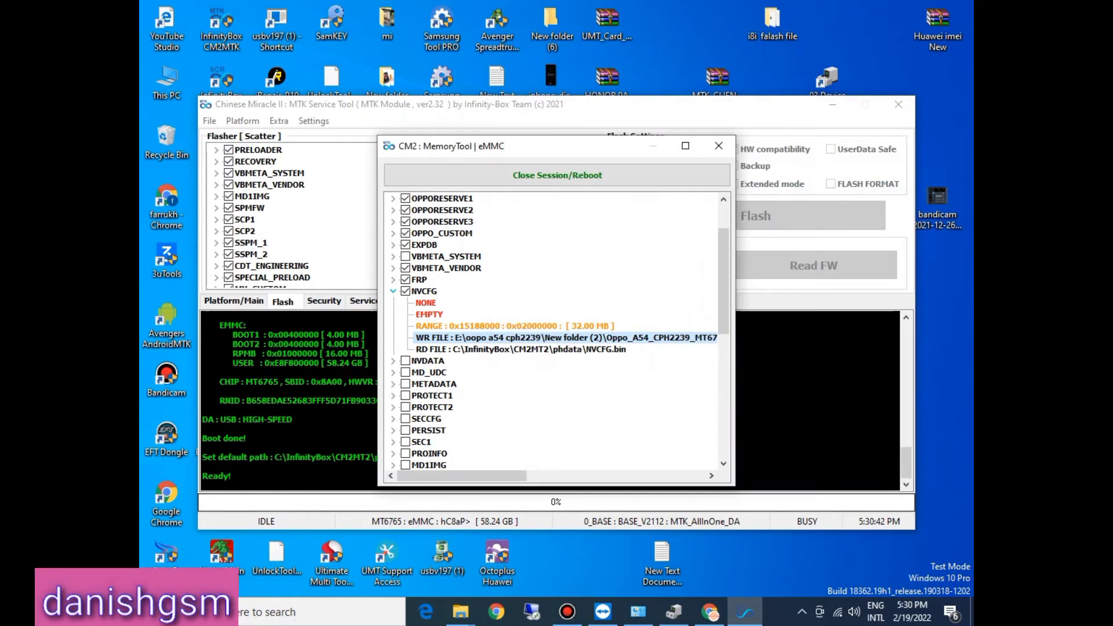
left_click(393, 291)
Step: Tick the NVDATA partition and assign the nvdata file from the Firmware folder as its write file
left_click(393, 302)
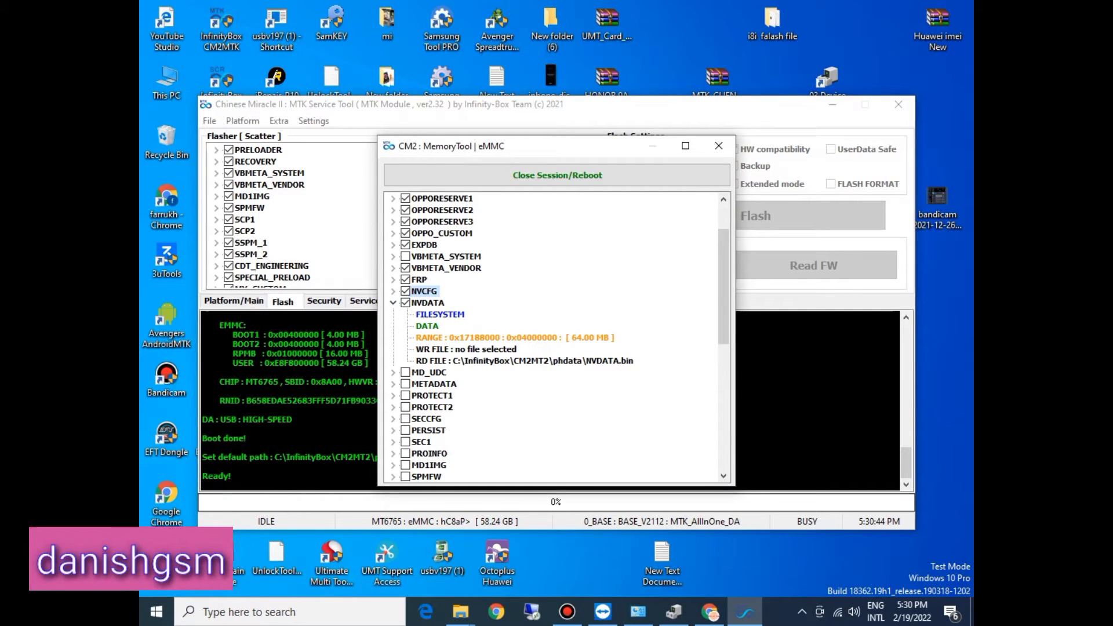
double_click(466, 350)
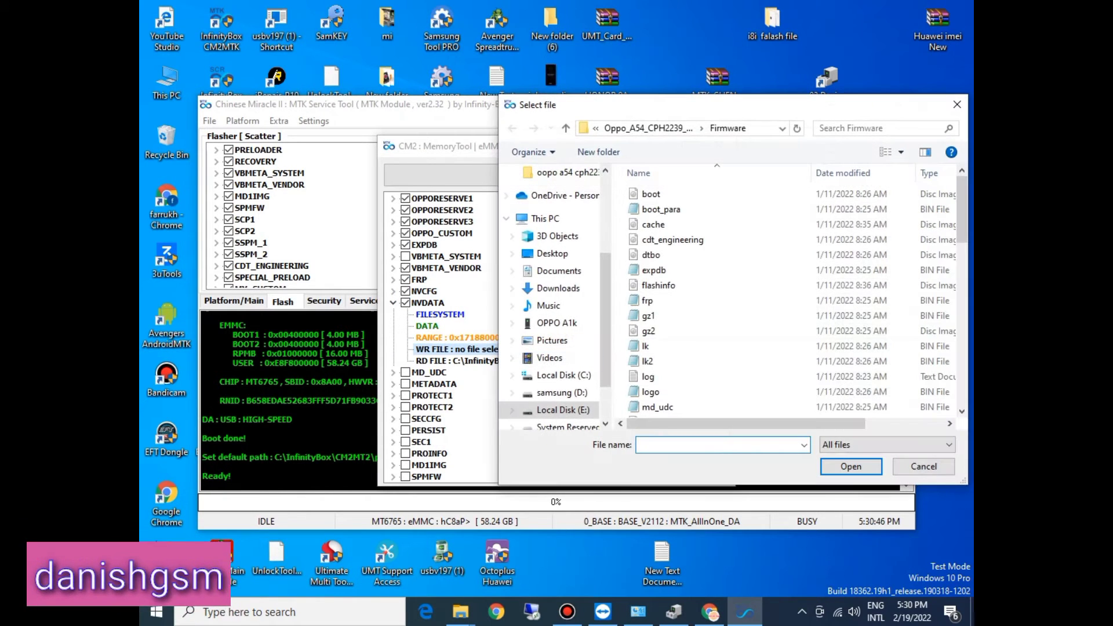
left_click(649, 318)
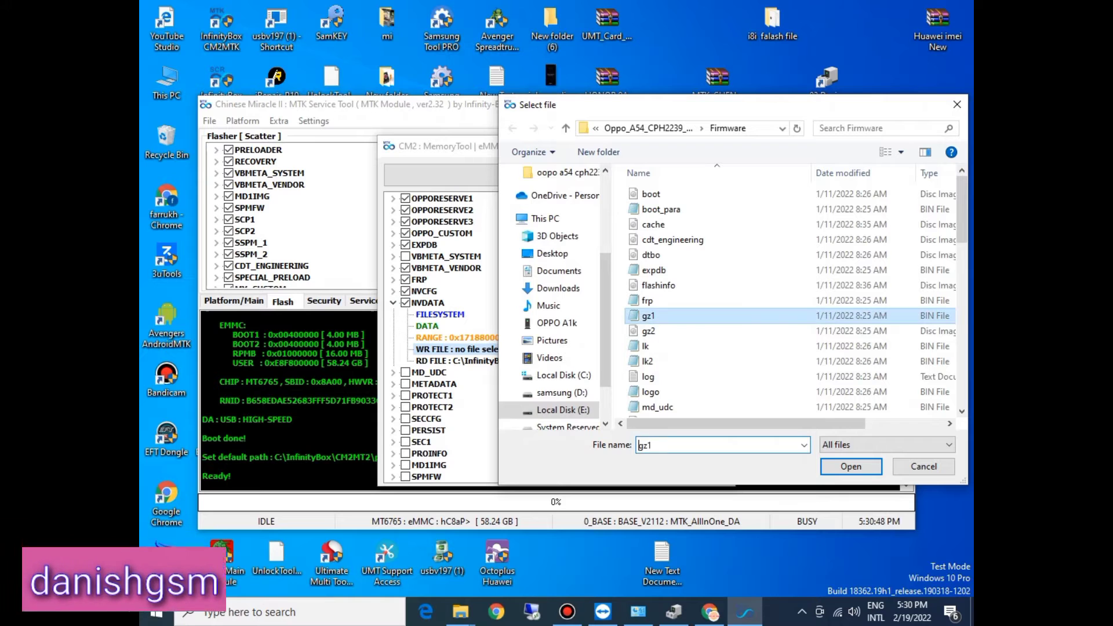
key("n")
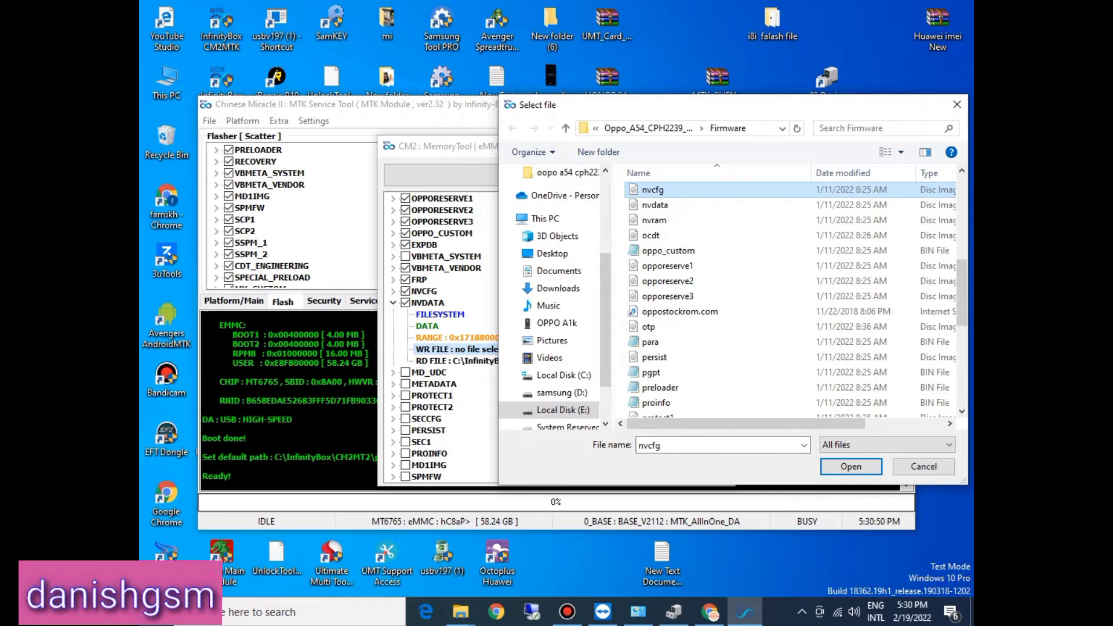
double_click(654, 205)
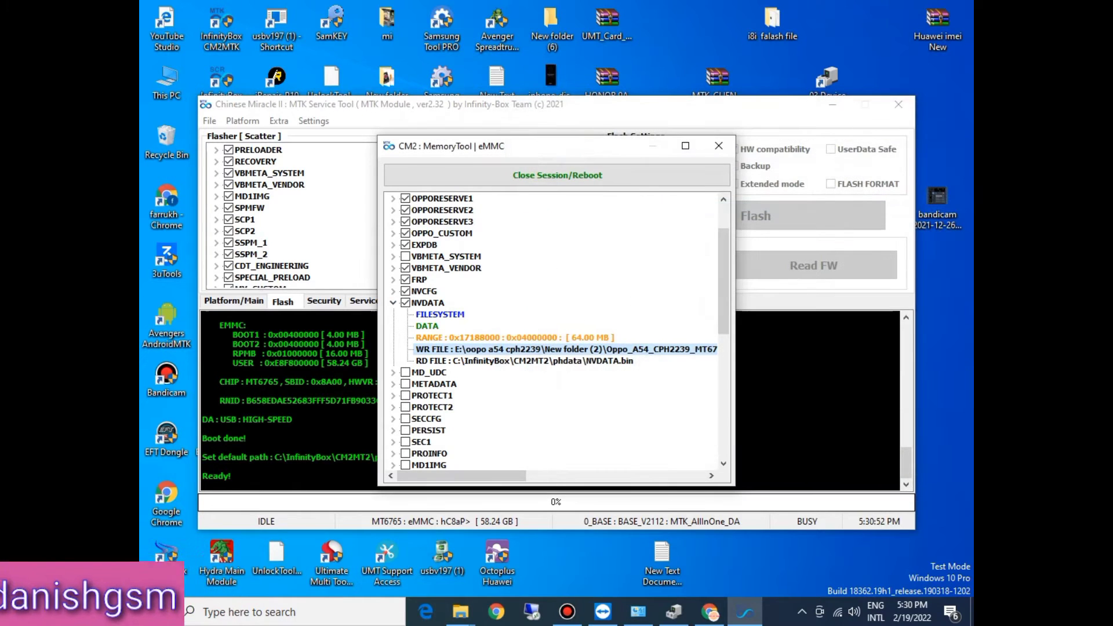
left_click(393, 303)
Step: Tick the MD_UDC partition and assign the md_udc file from the Firmware folder as its write file
left_click(405, 314)
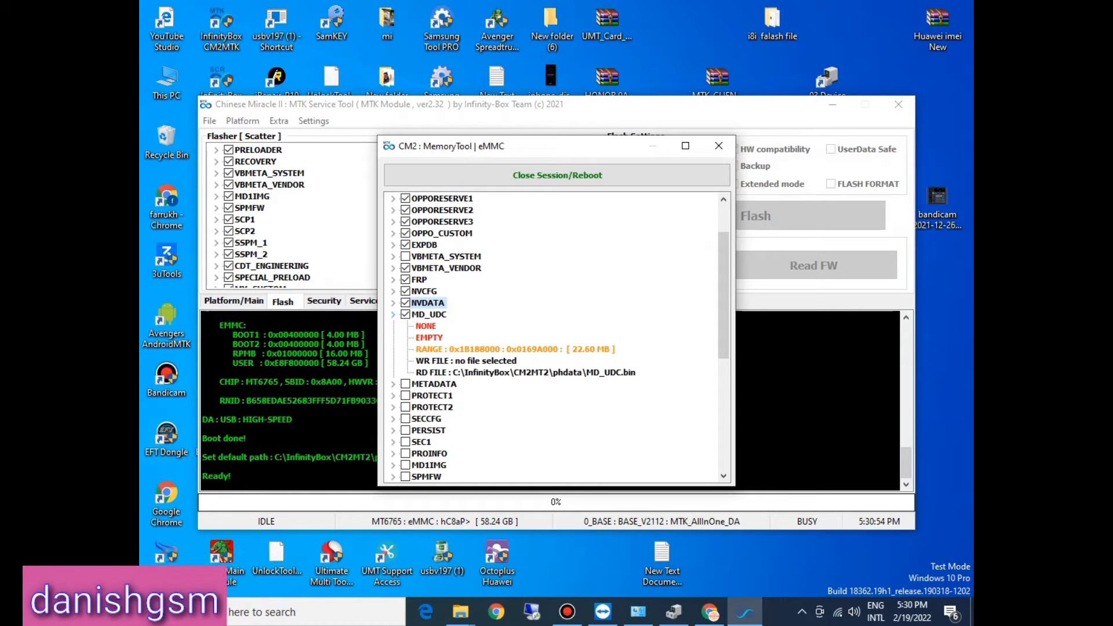
double_click(458, 361)
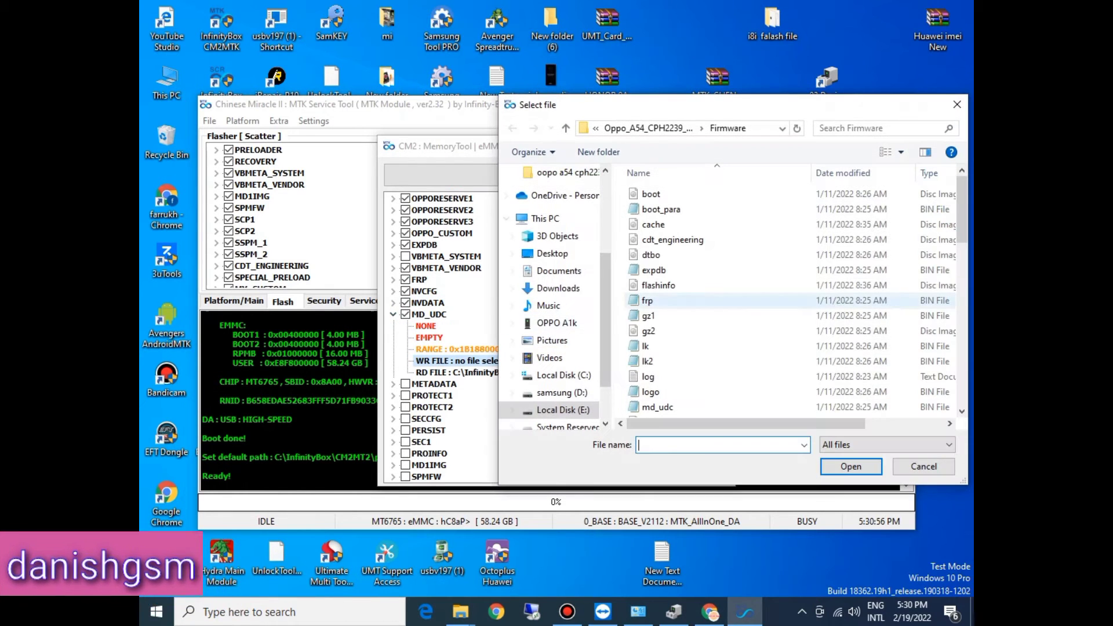
left_click(667, 285)
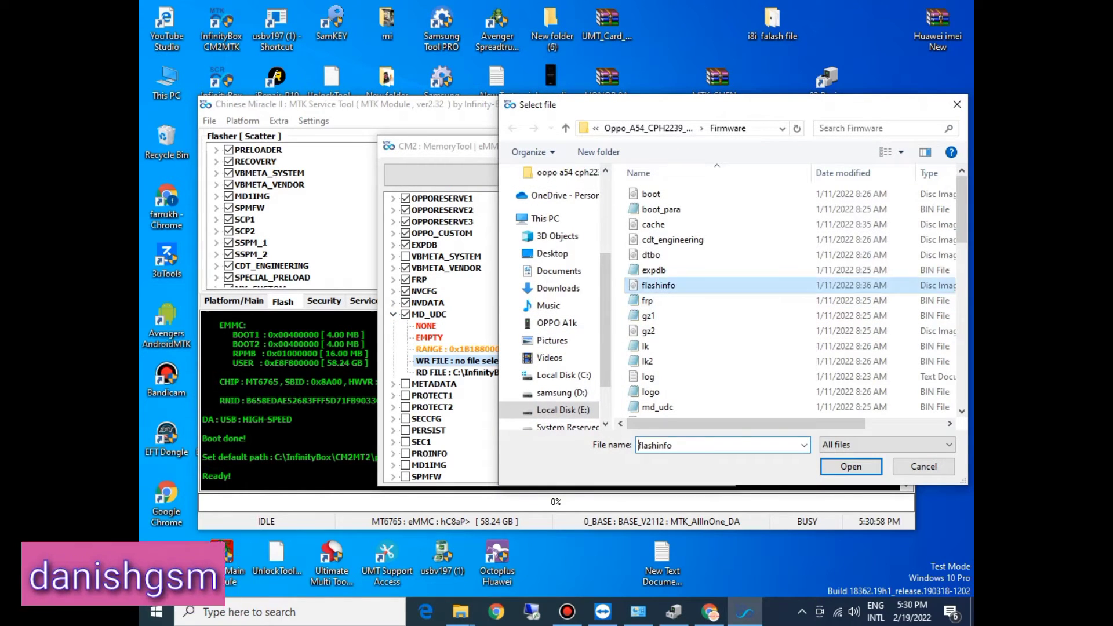
left_click(657, 407)
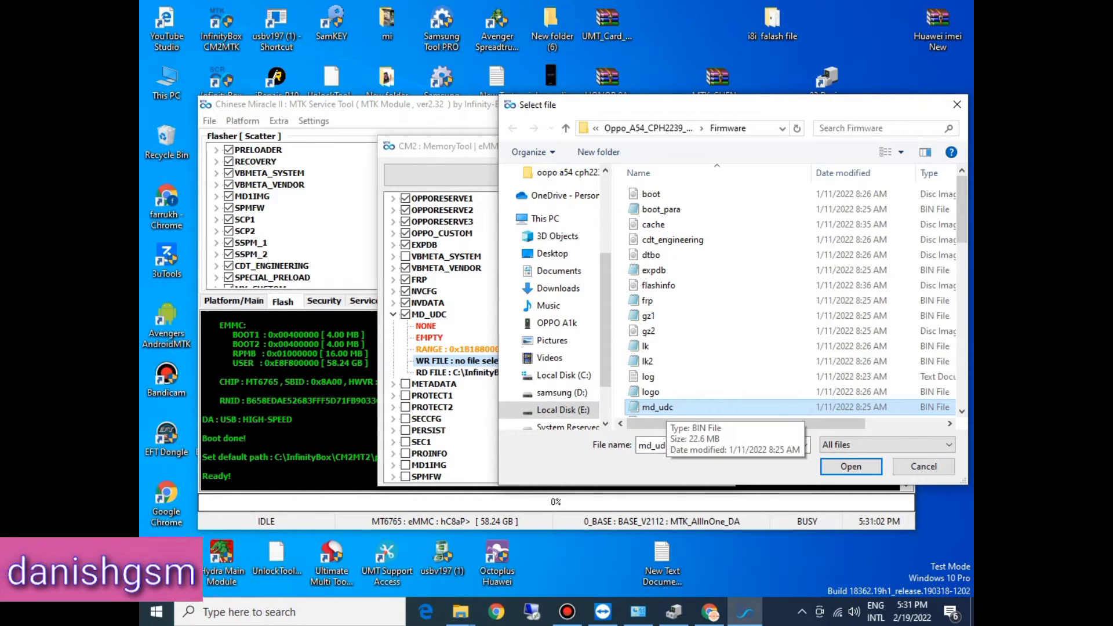
left_click(851, 467)
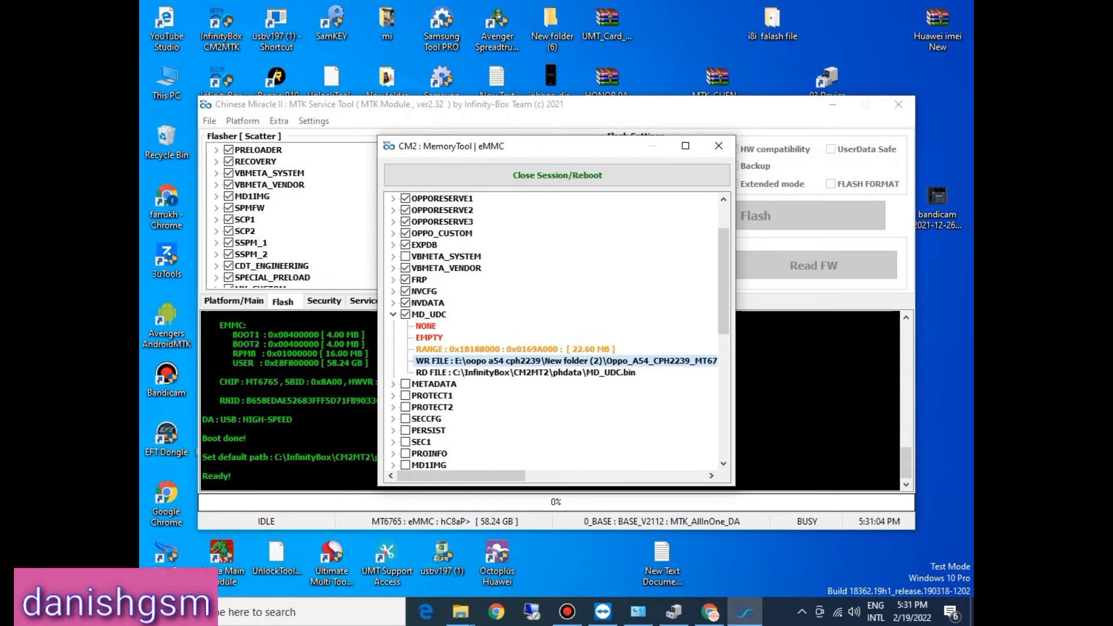
left_click(393, 314)
Step: Tick the METADATA partition and assign the metadata image from the Firmware folder as its write file
scroll(554, 336, "down", 3)
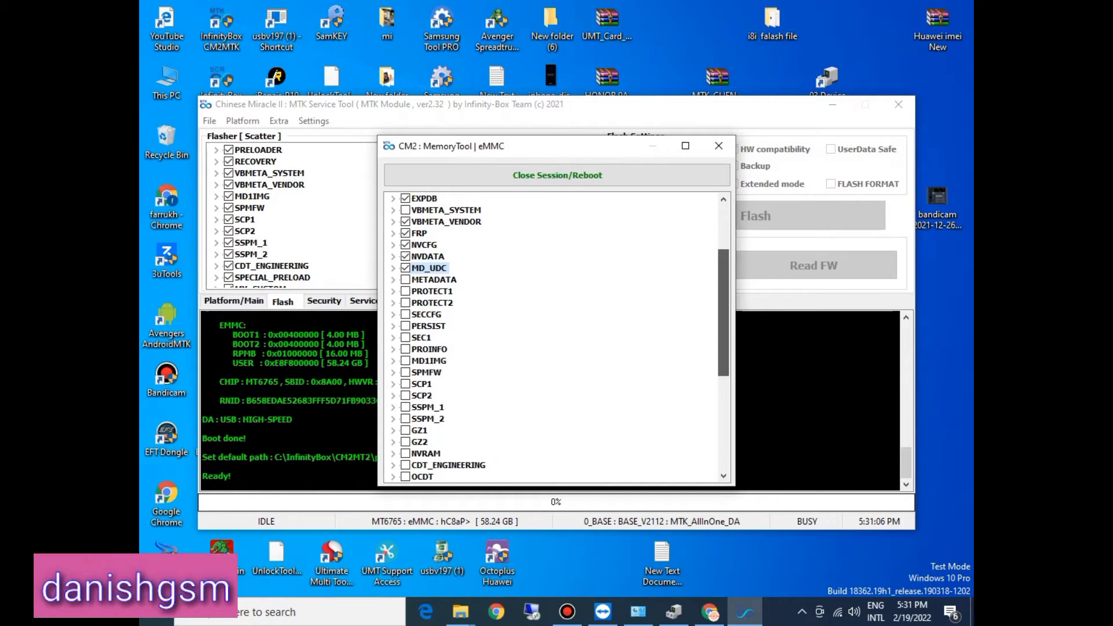
left_click_drag(723, 331, 723, 342)
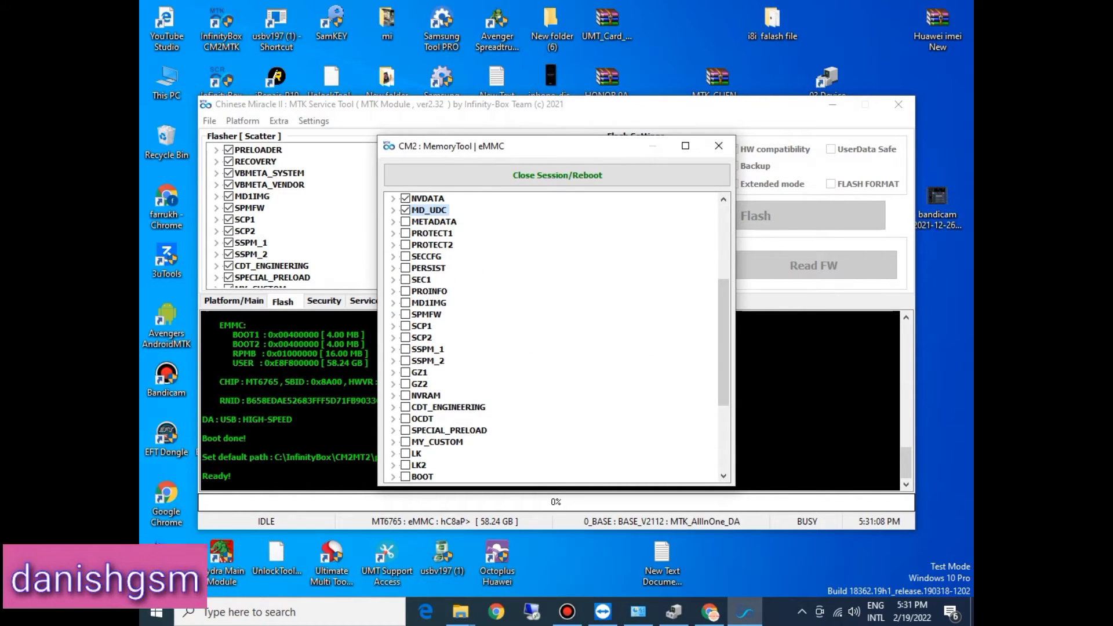
left_click(405, 222)
left_click(393, 221)
double_click(458, 268)
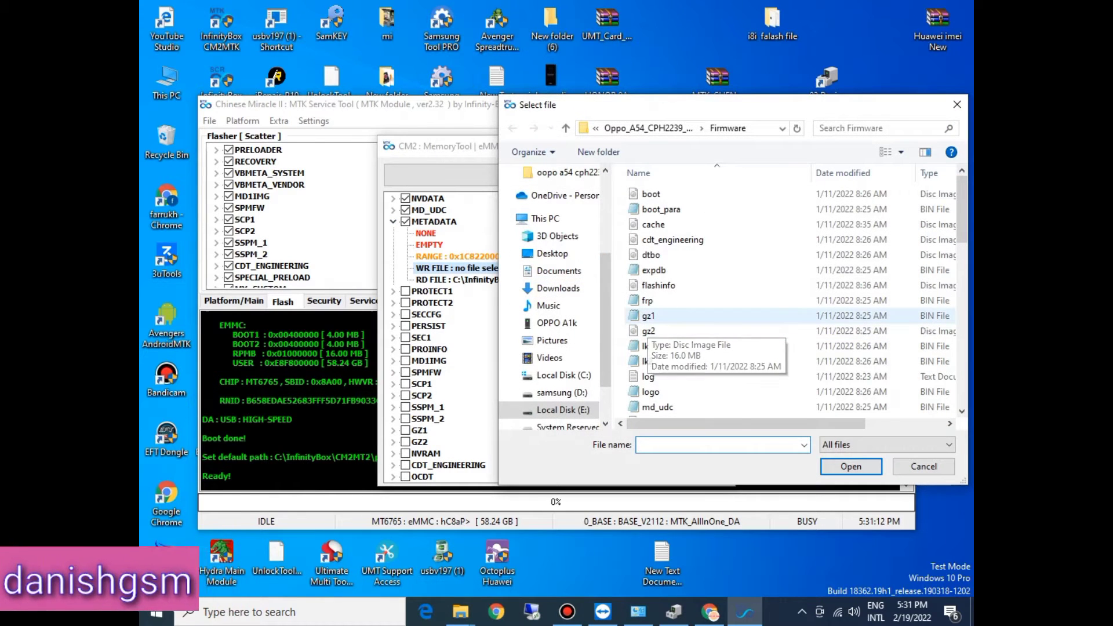
left_click(648, 316)
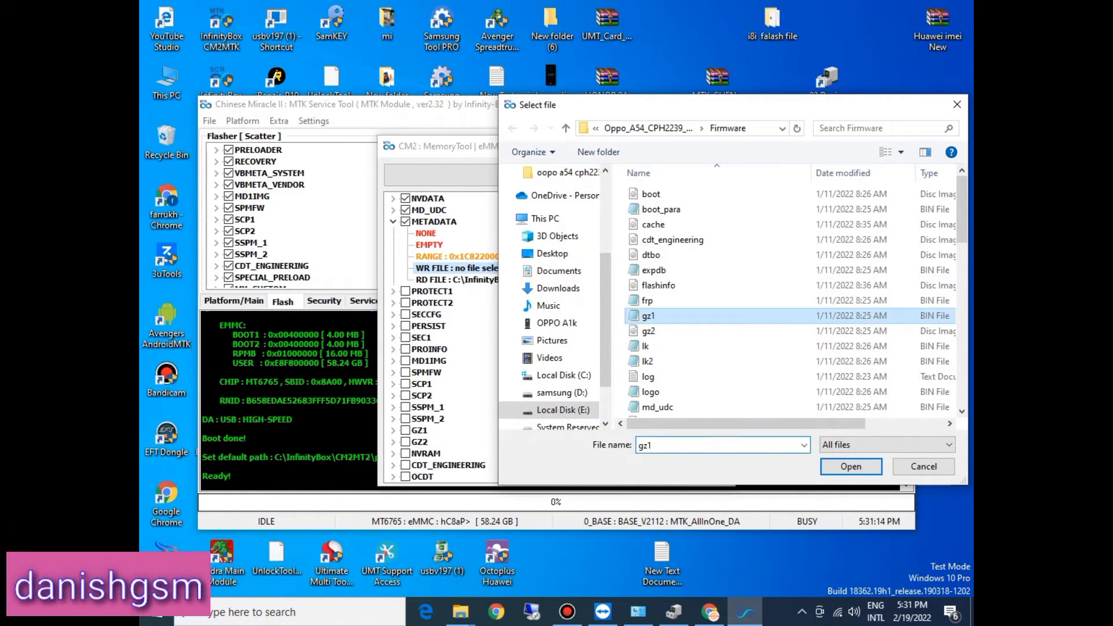
left_click(657, 407)
scroll(695, 394, "down", 1)
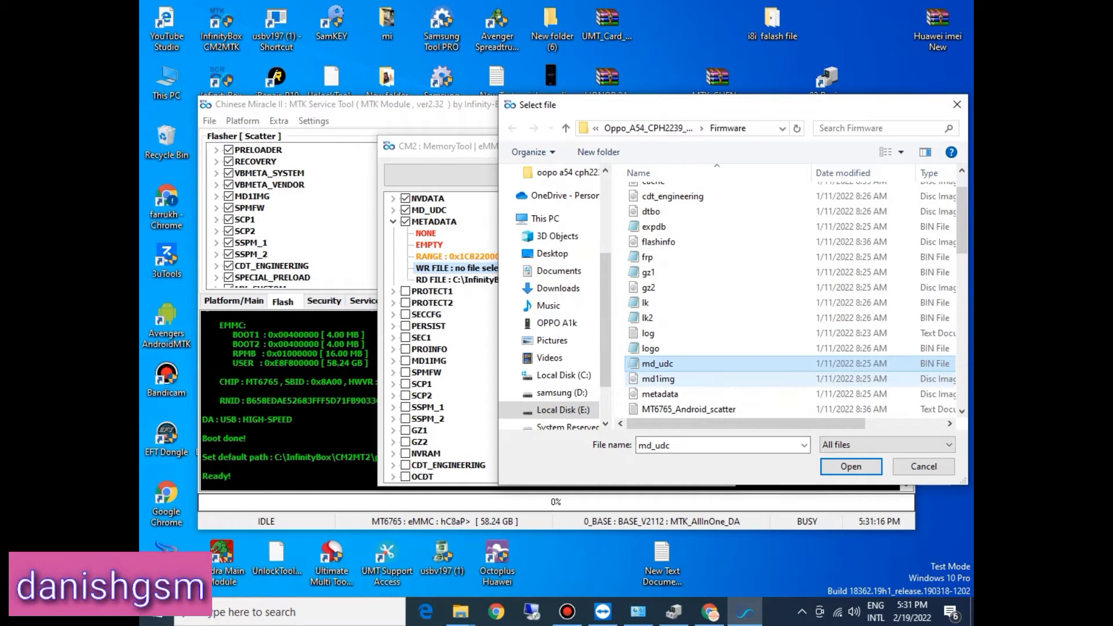
double_click(695, 394)
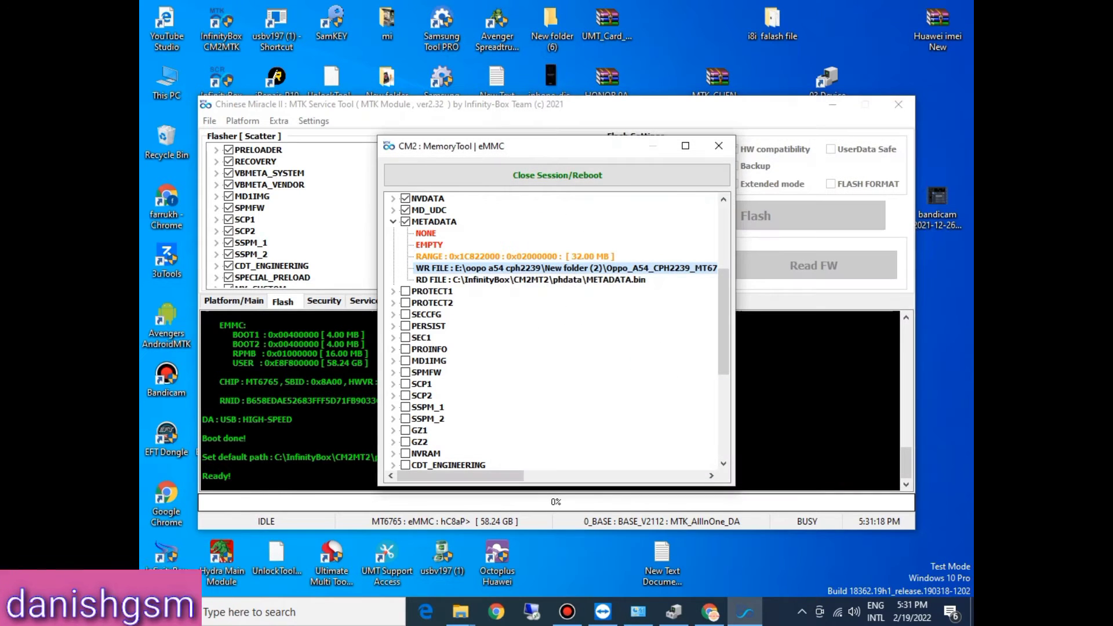
left_click(393, 222)
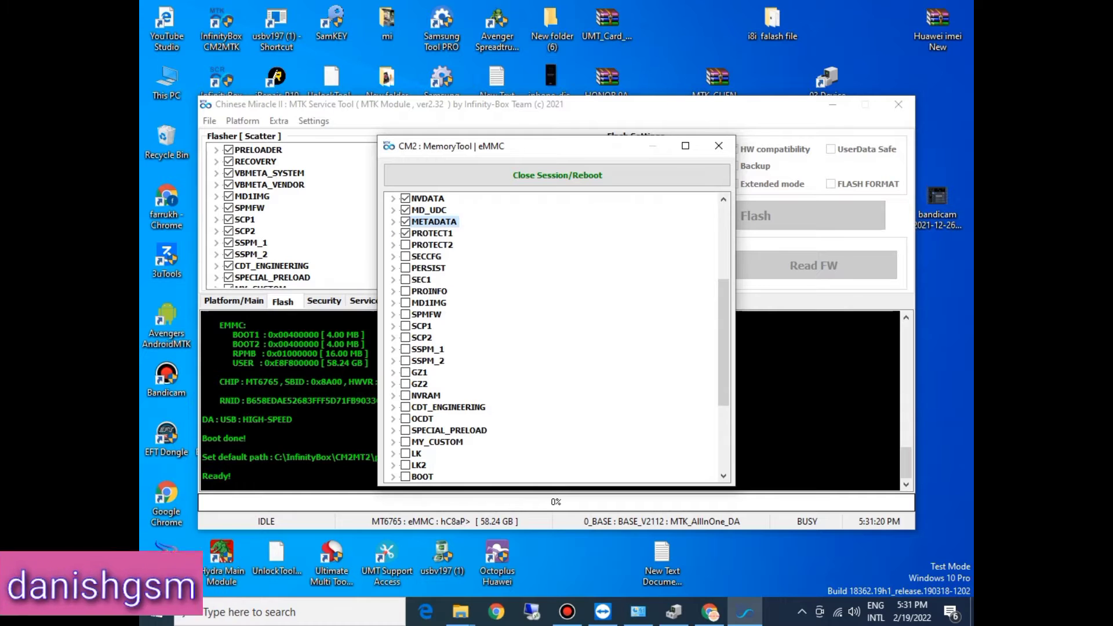
Step: Assign the protect1 image from the Firmware folder as the ticked PROTECT1 partition's write file
left_click(393, 233)
double_click(464, 280)
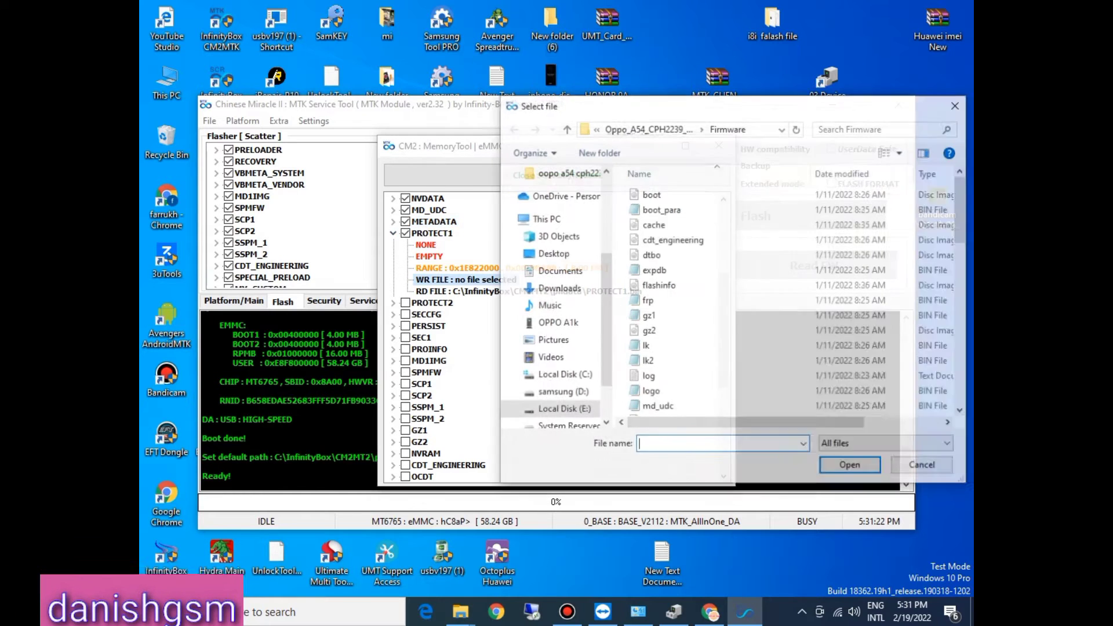
left_click(657, 363)
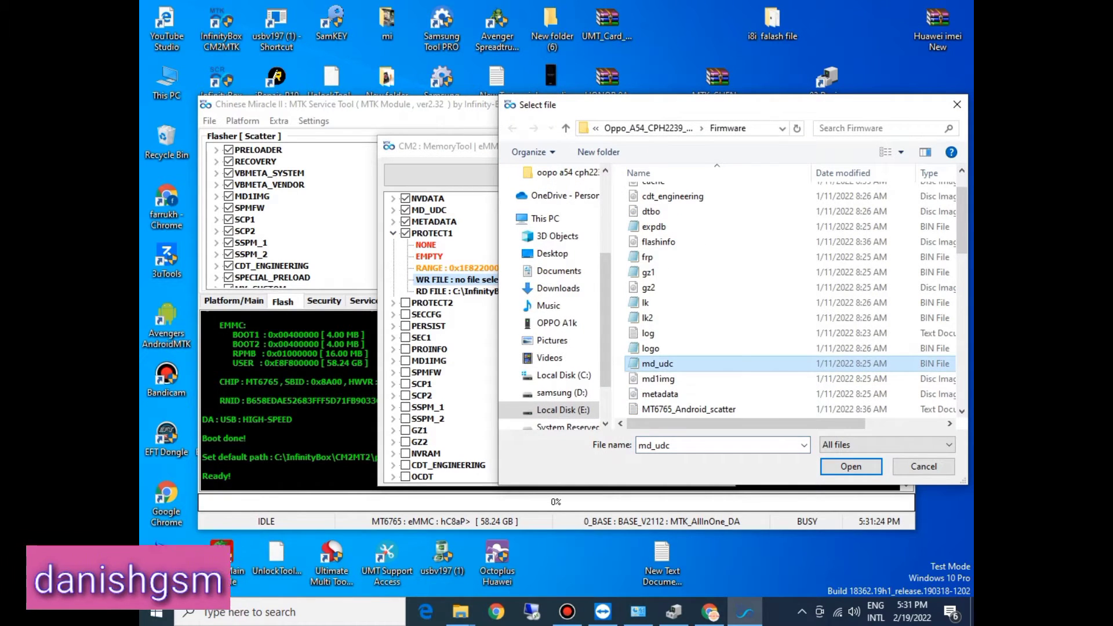
key("p")
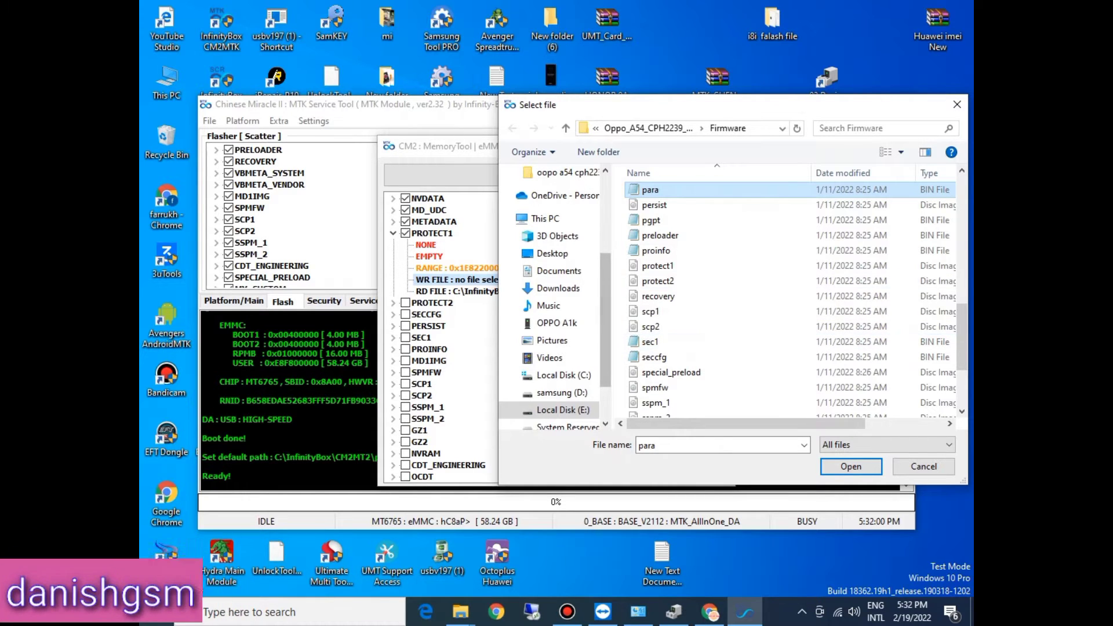
left_click(658, 296)
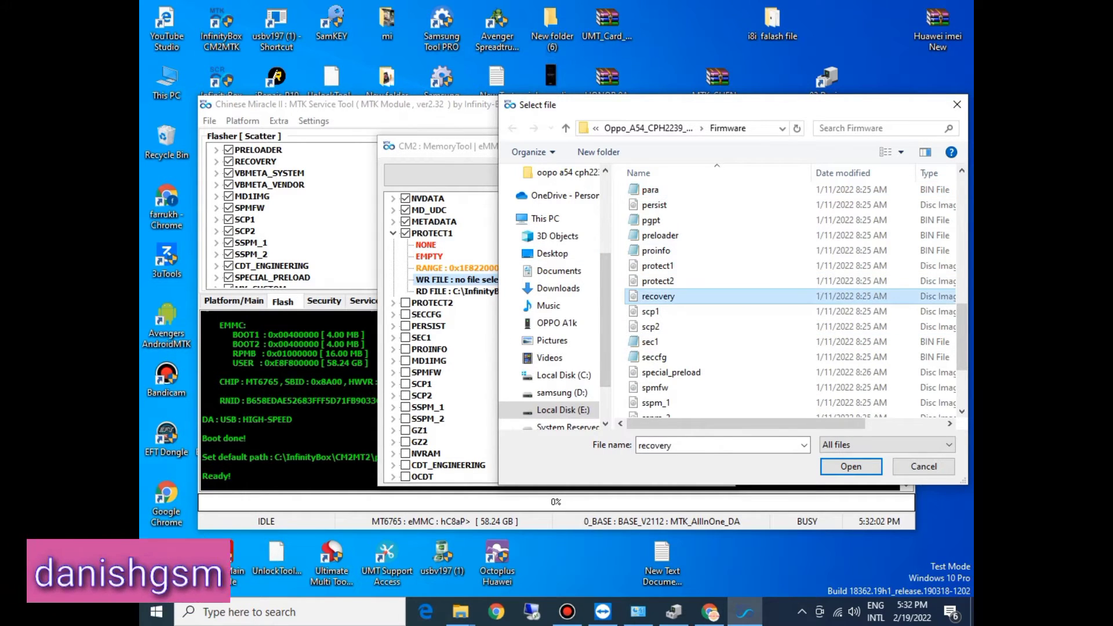
key("p")
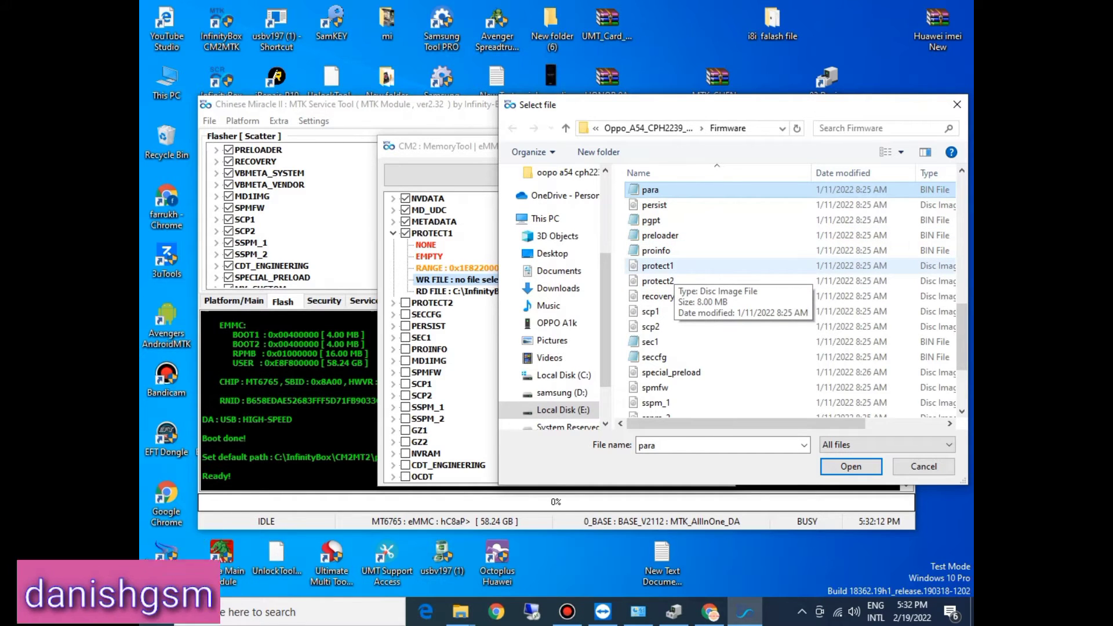
double_click(658, 265)
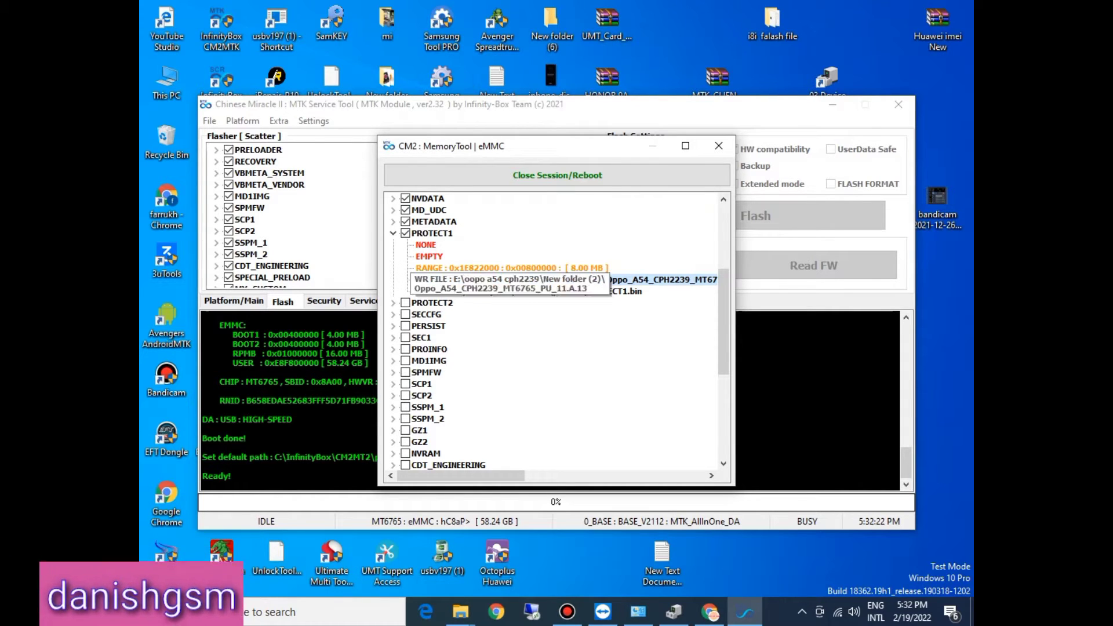
left_click(393, 233)
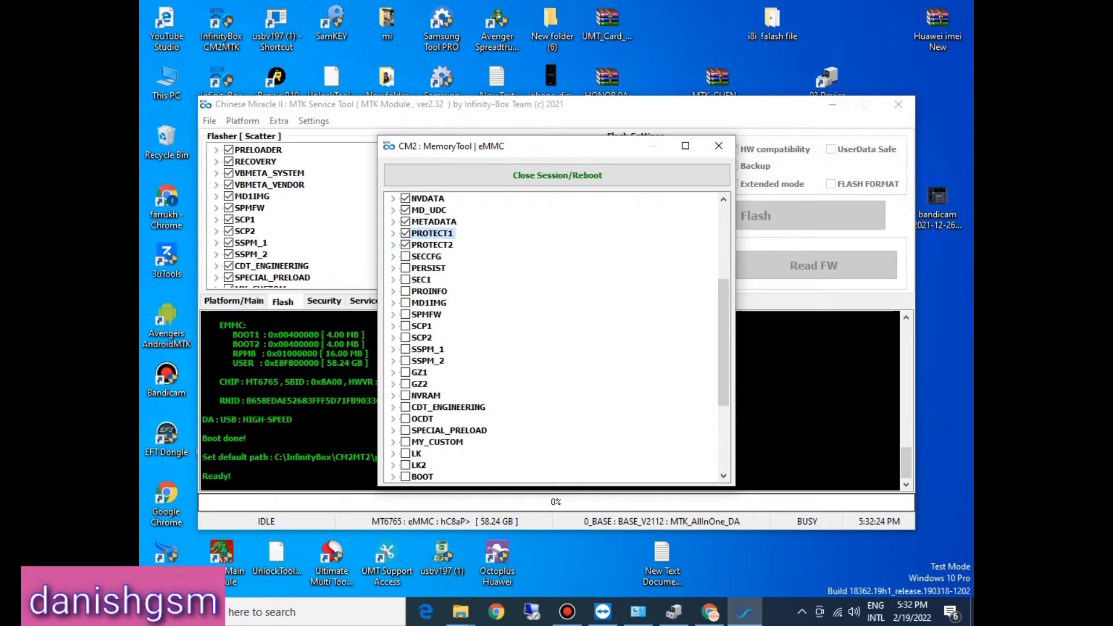
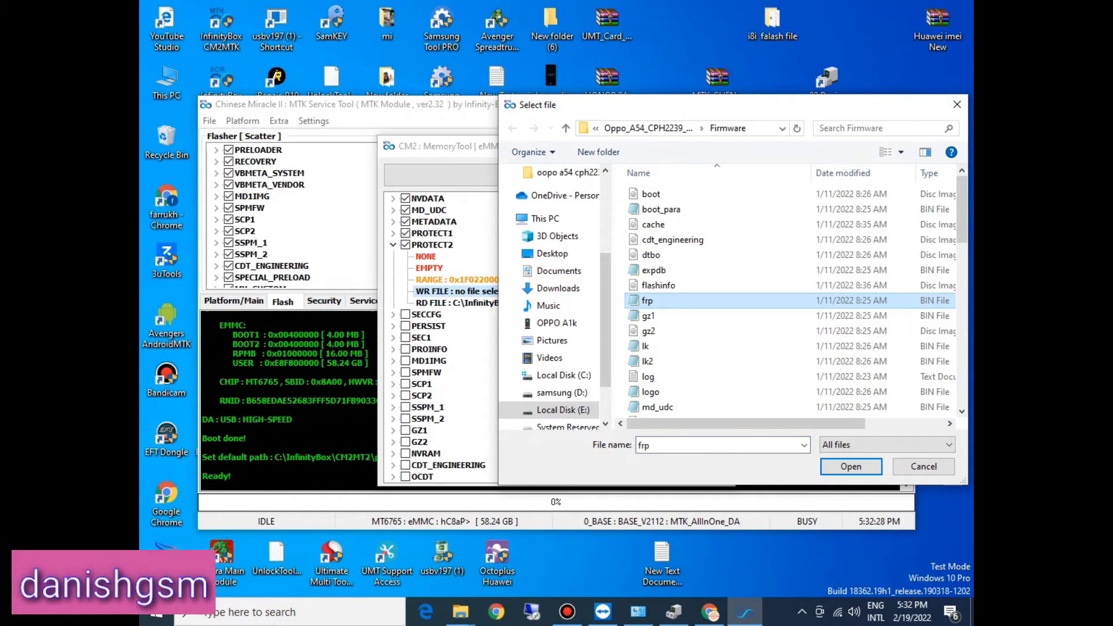
Step: Assign the protect2 image from the Firmware folder as the PROTECT2 partition's write file and collapse its entry
key("p")
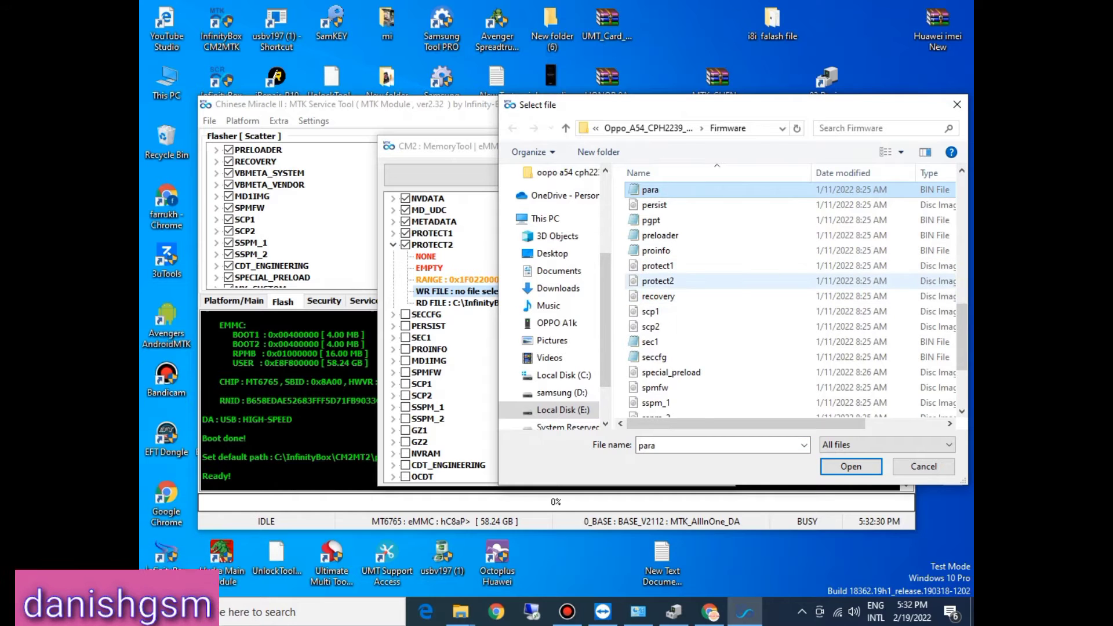
double_click(657, 280)
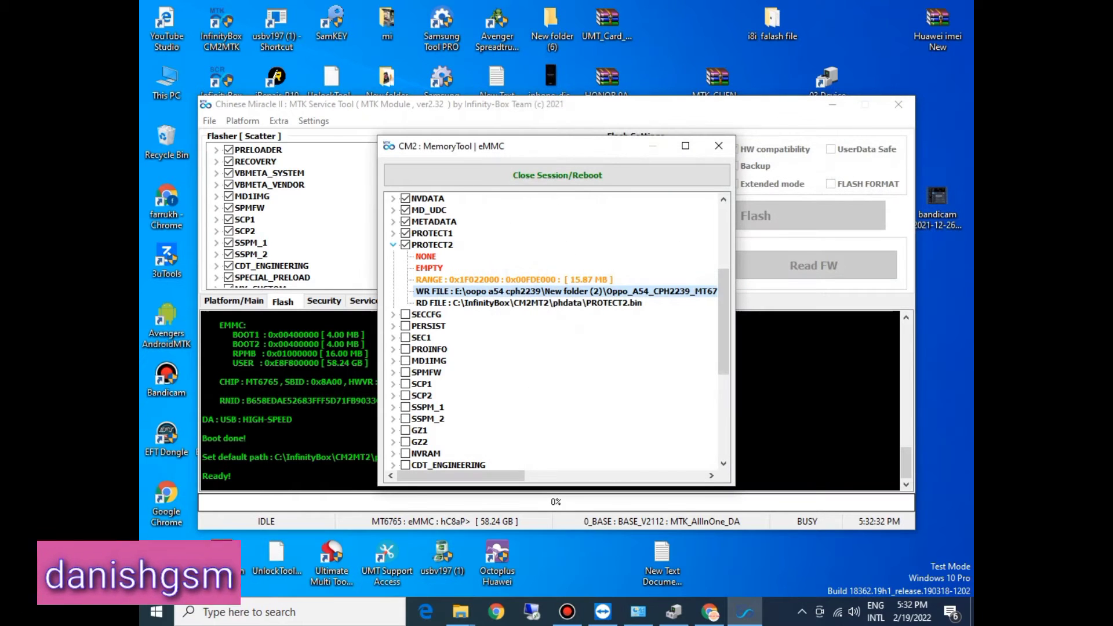
left_click(393, 245)
Step: Tick the SECCFG partition and assign the seccfg file from the Firmware folder as its write file
left_click(393, 256)
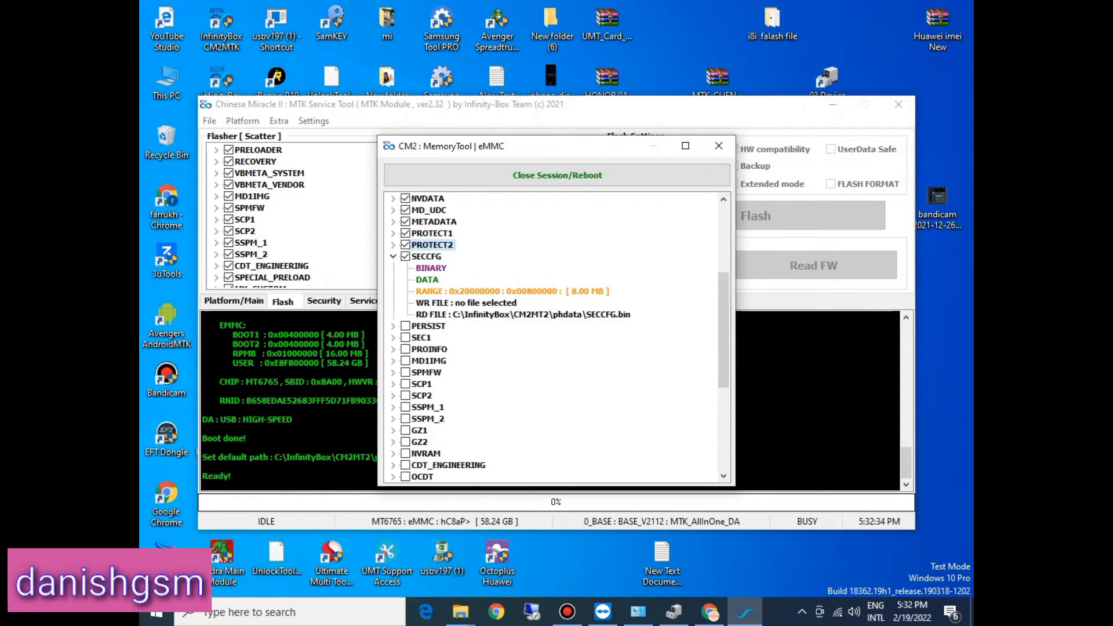
double_click(466, 303)
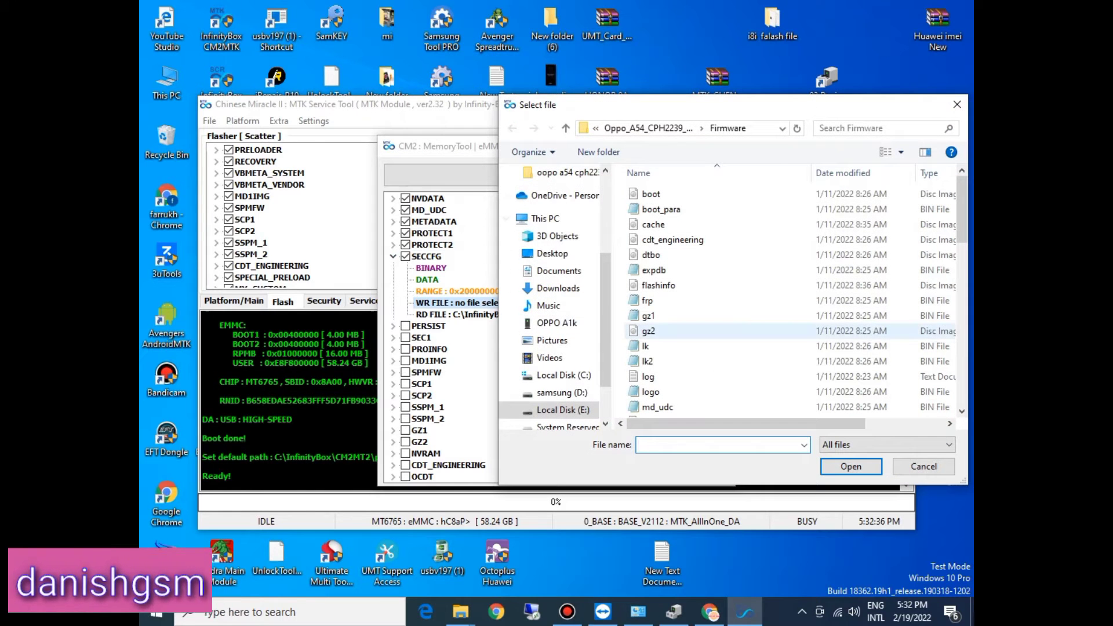
left_click(649, 331)
key("p")
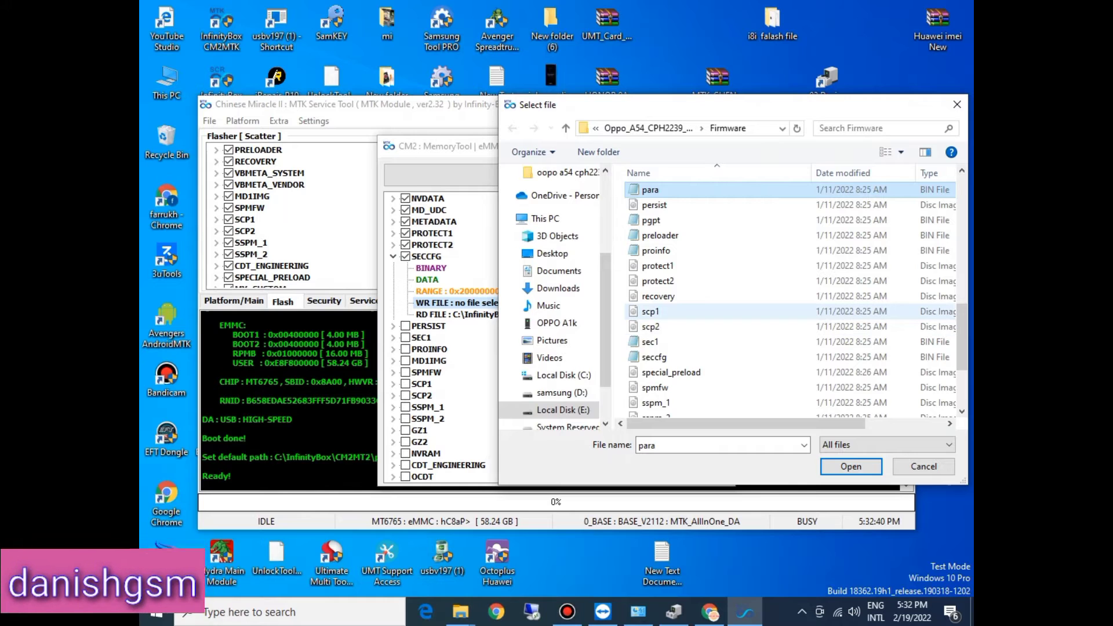
left_click(651, 312)
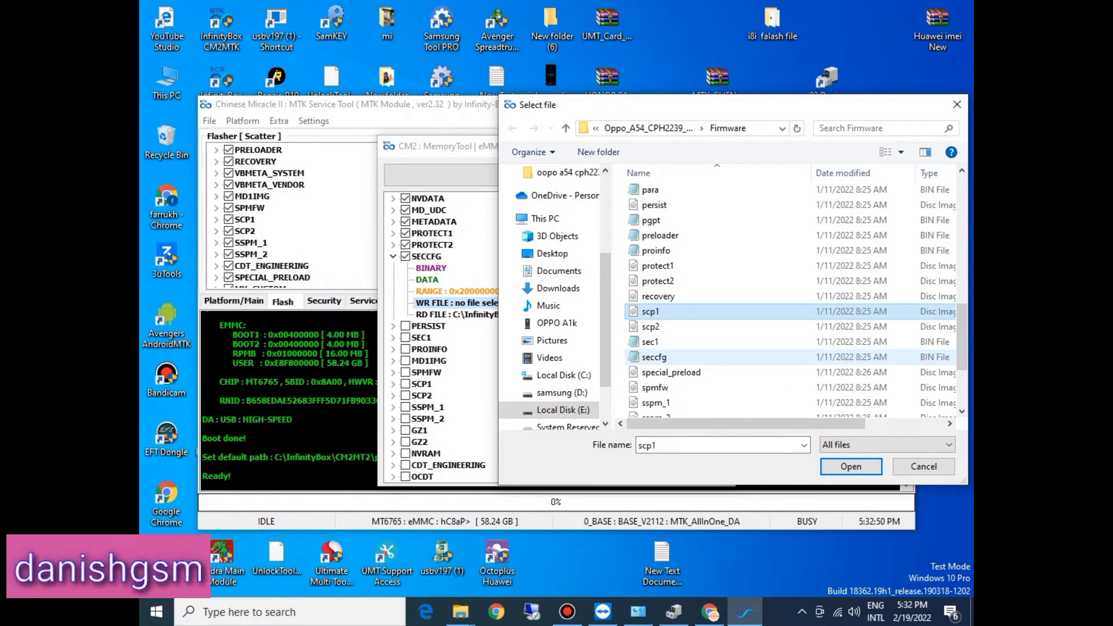
double_click(654, 357)
left_click(393, 256)
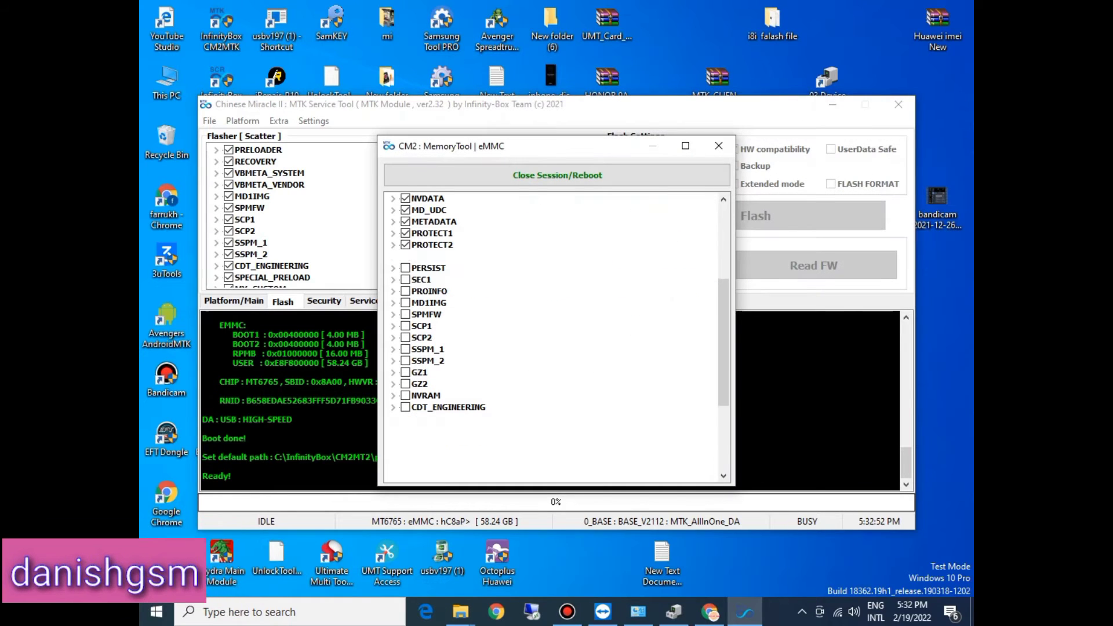
Step: Tick the PERSIST partition and assign the persist image from the Firmware folder as its write file
left_click(393, 267)
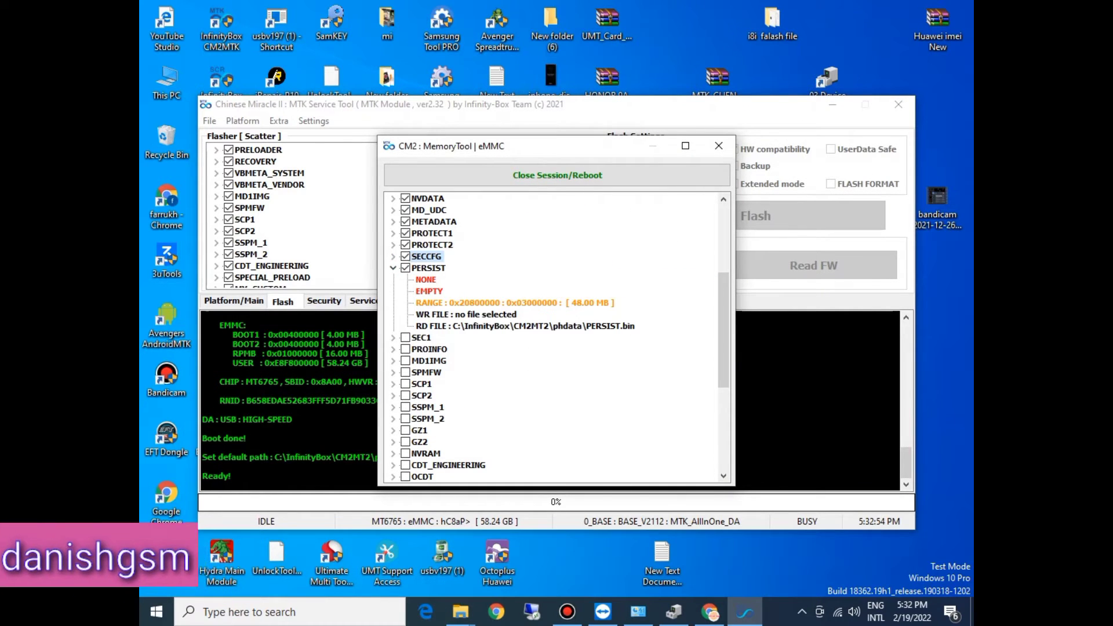
double_click(466, 314)
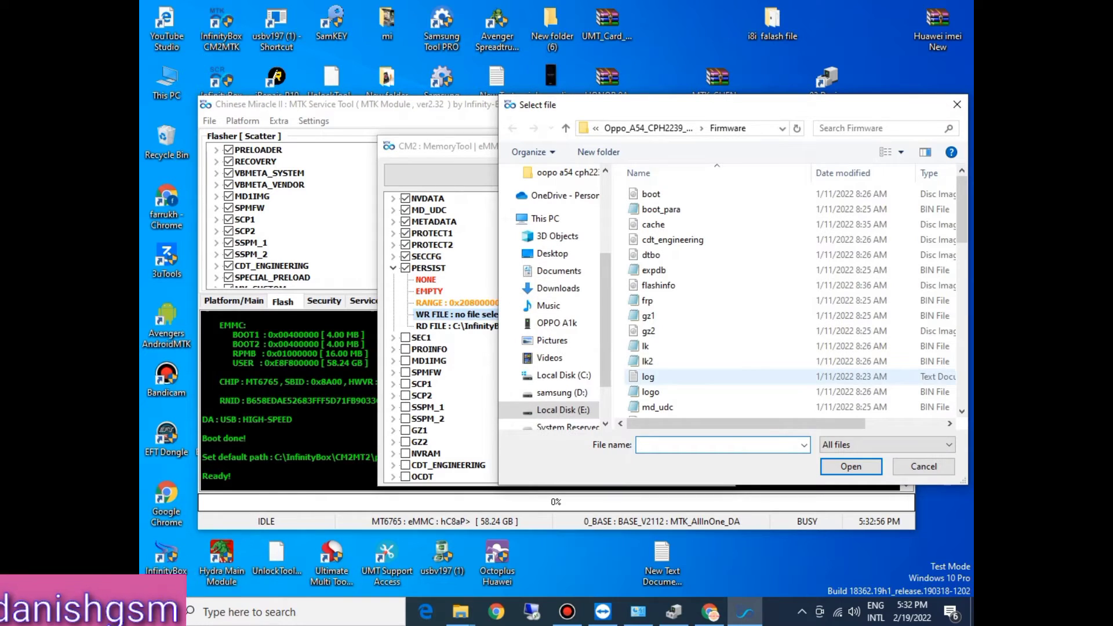
left_click(663, 376)
key("p")
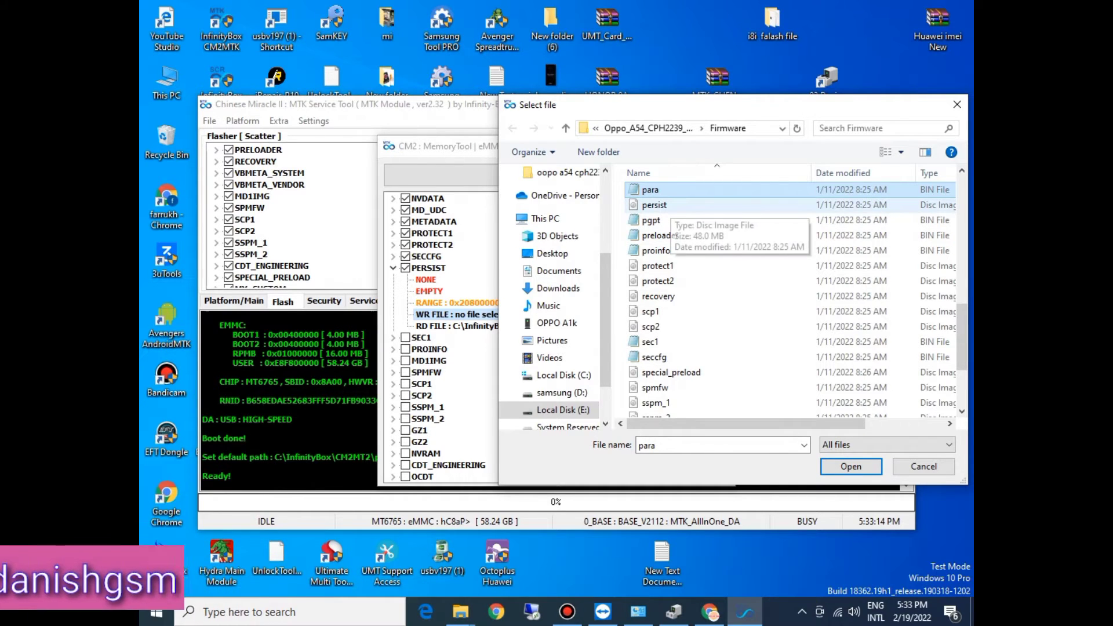
left_click(654, 204)
key("Return")
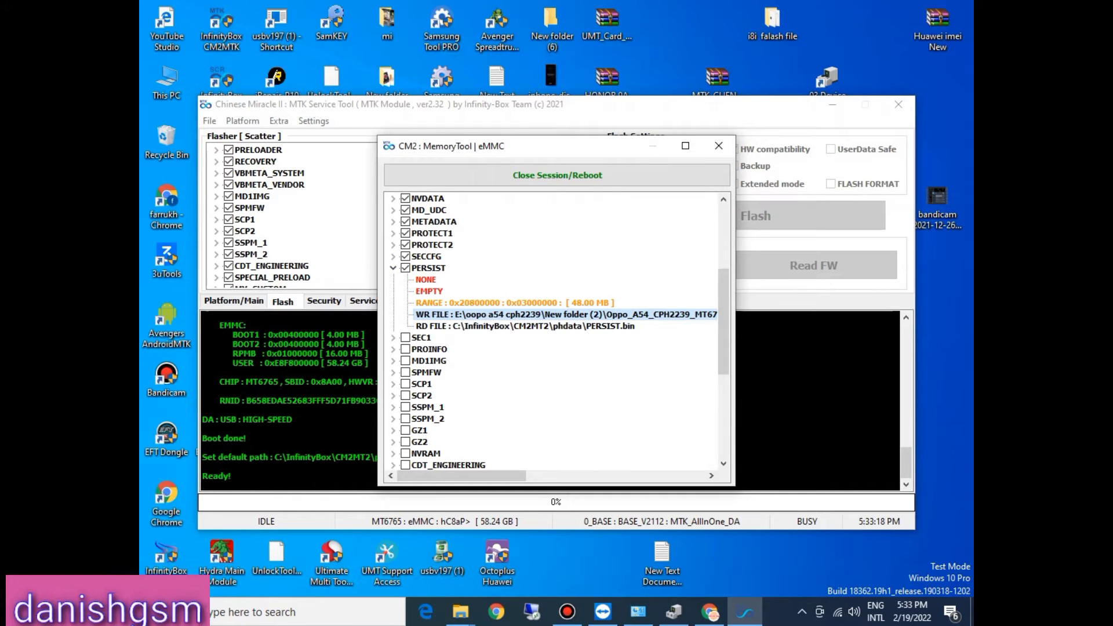
Step: Reopen the PERSIST partition's write file selection and choose the persist image again
double_click(453, 314)
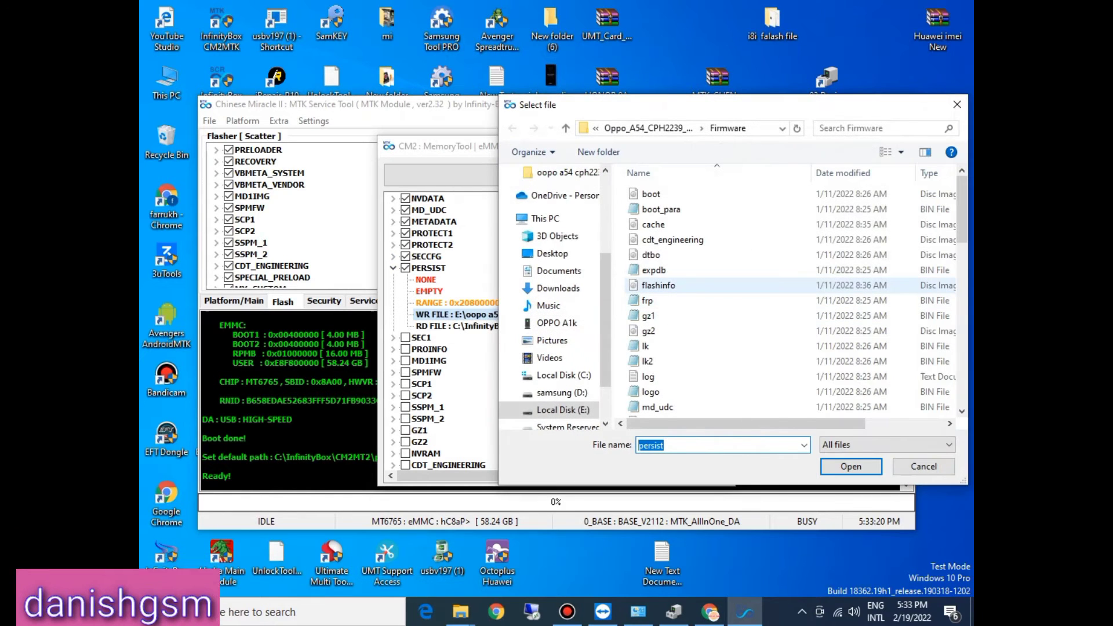
type("p")
left_click(658, 285)
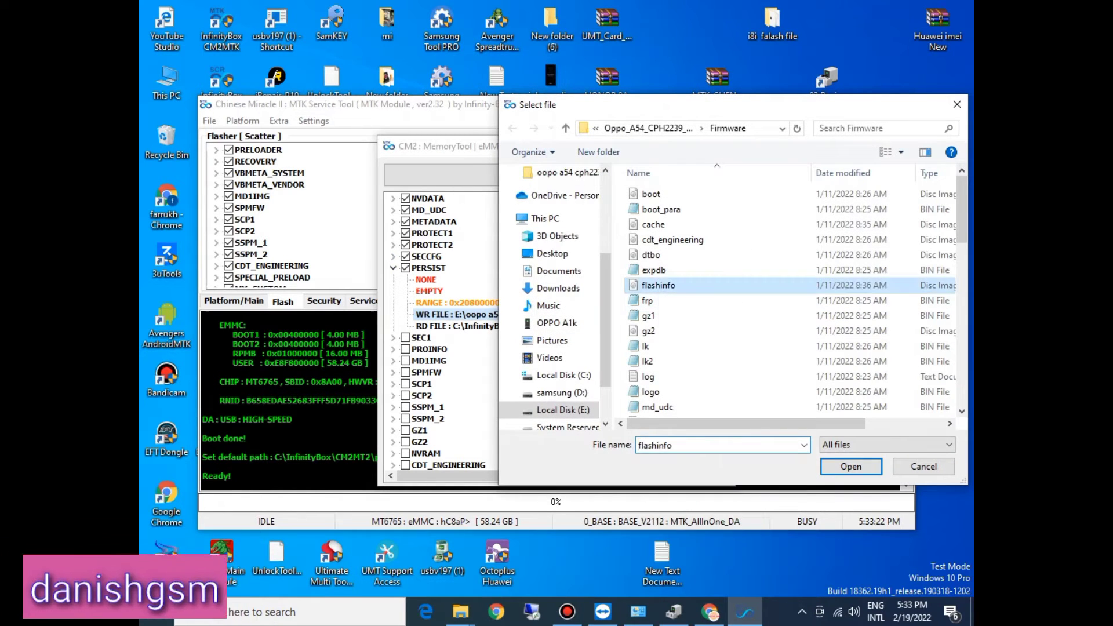
key("p")
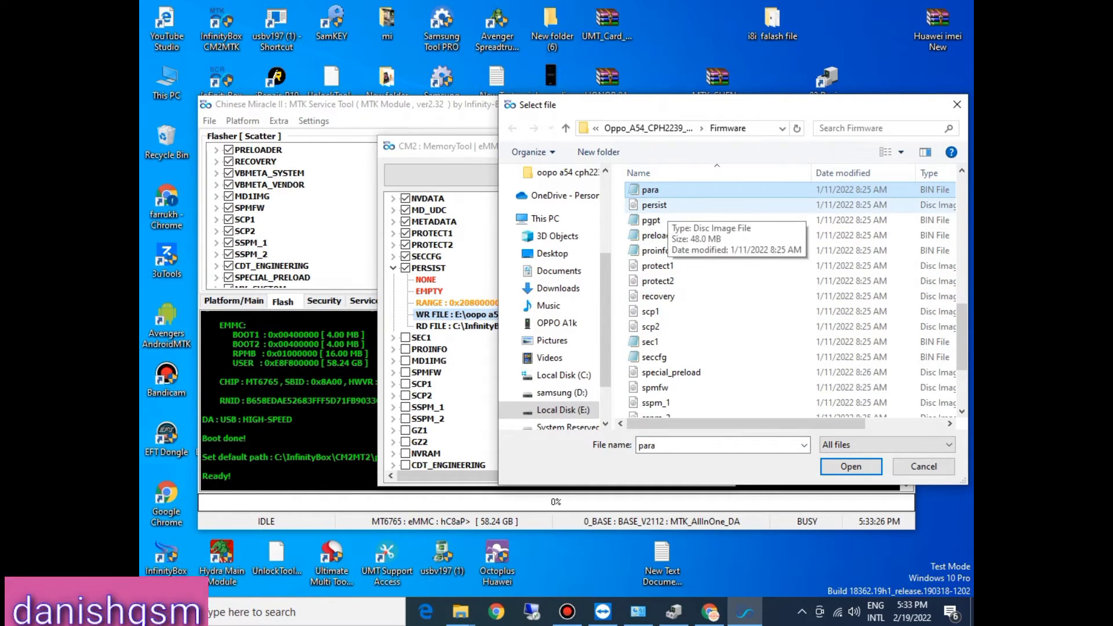
double_click(658, 205)
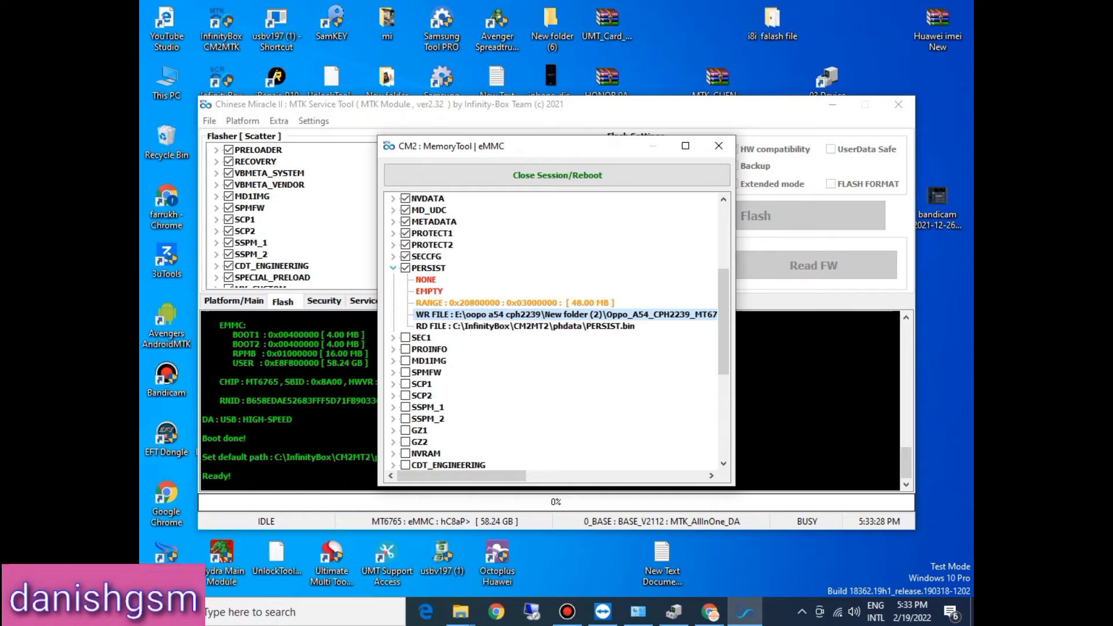
Step: Collapse the PERSIST entry, tick the SEC1 partition and open its write file selection
left_click(393, 268)
left_click(394, 279)
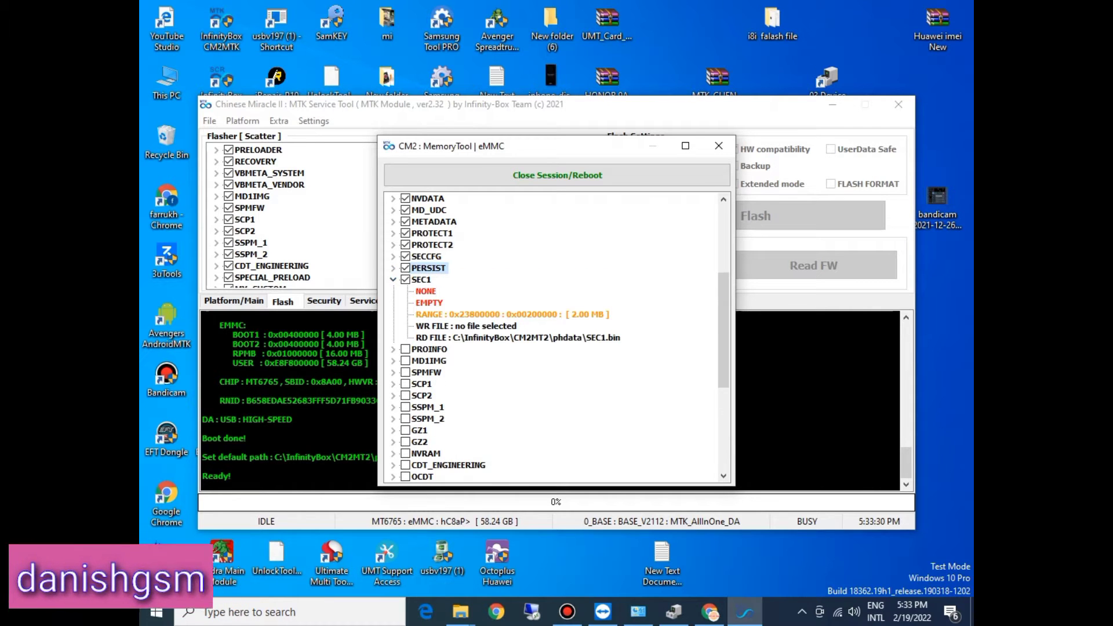
double_click(455, 326)
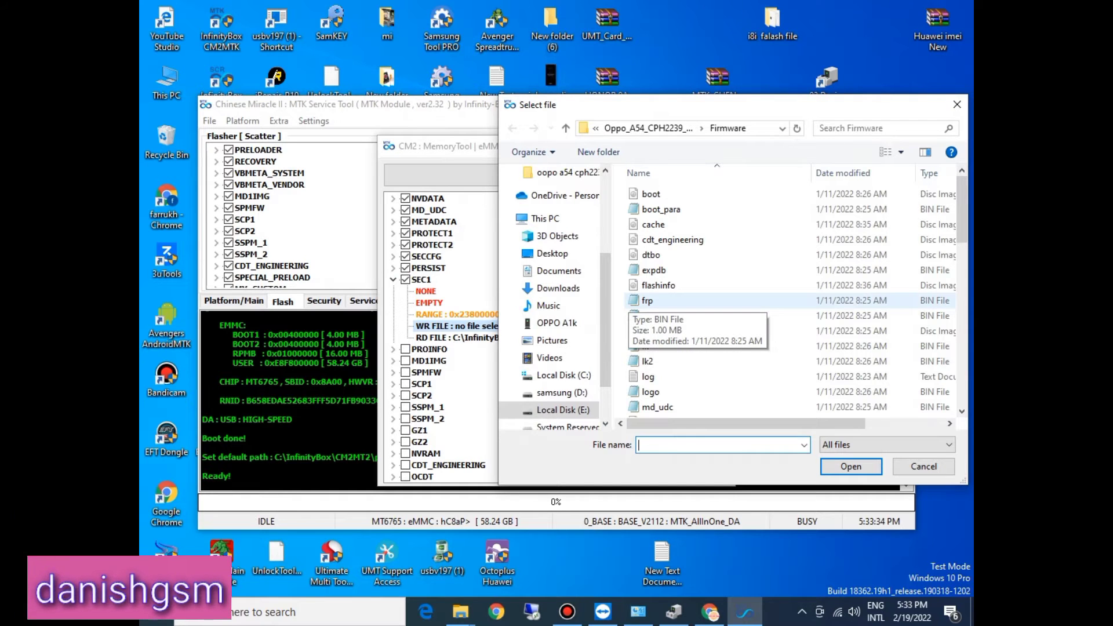
type("s")
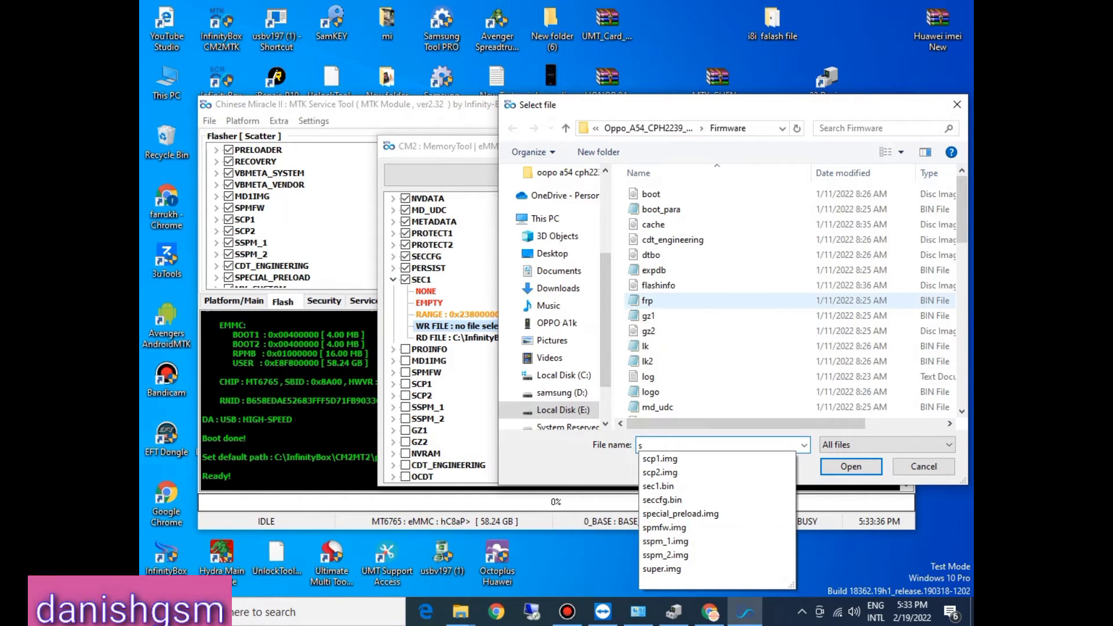
Step: Switch to the Music folder and browse back to the Firmware folder through oopo a54 cph2239 and New folder (2) on Local Disk (E:)
left_click(548, 306)
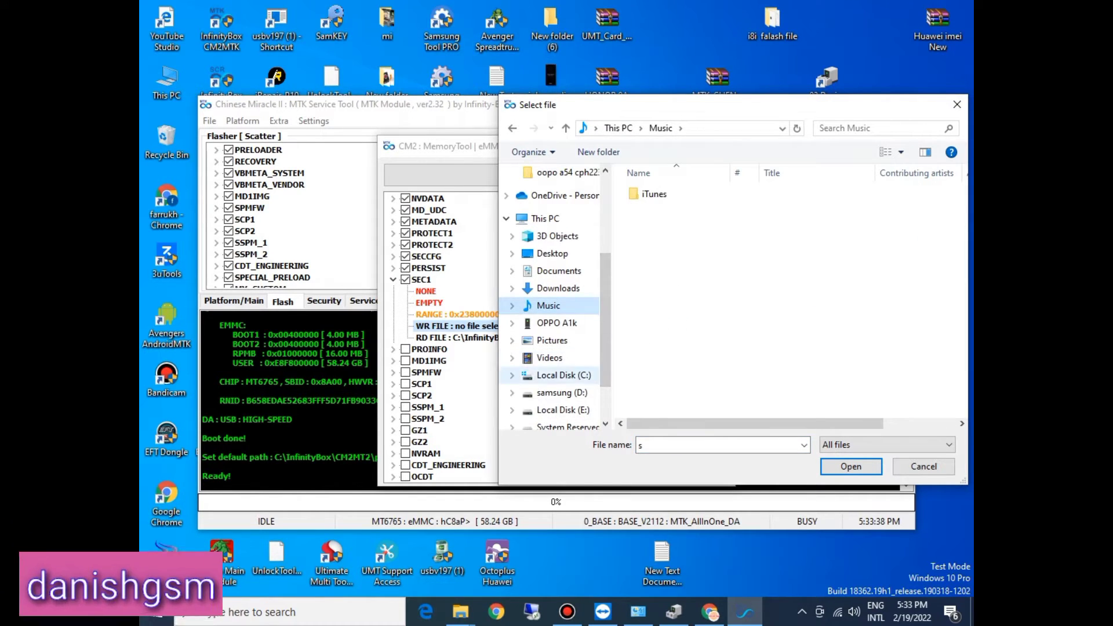
left_click(563, 410)
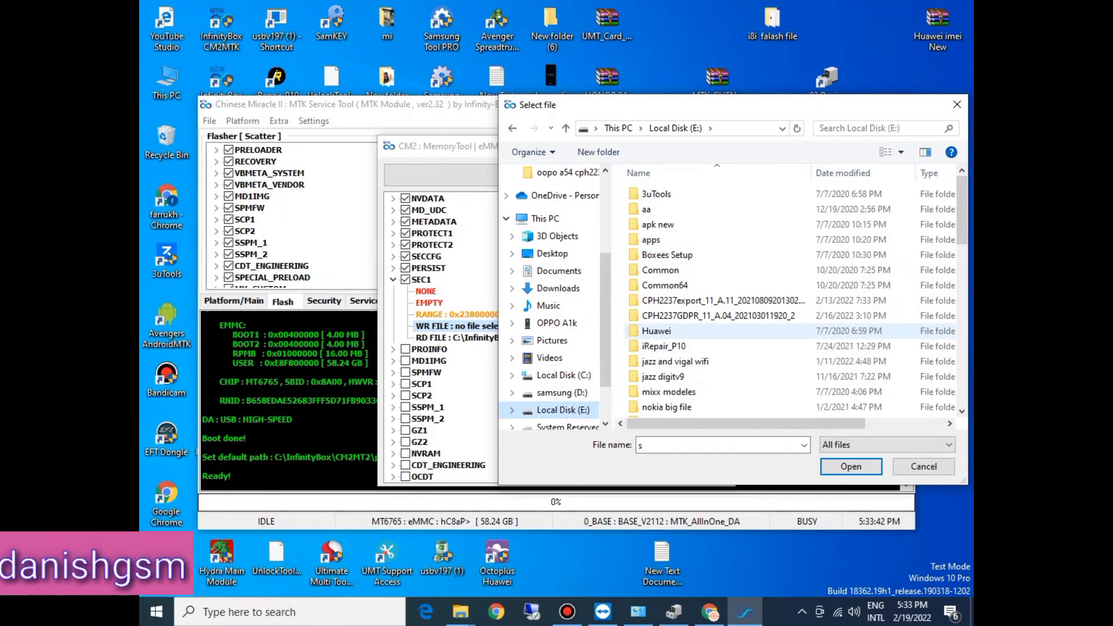
scroll(719, 327, "down", 5)
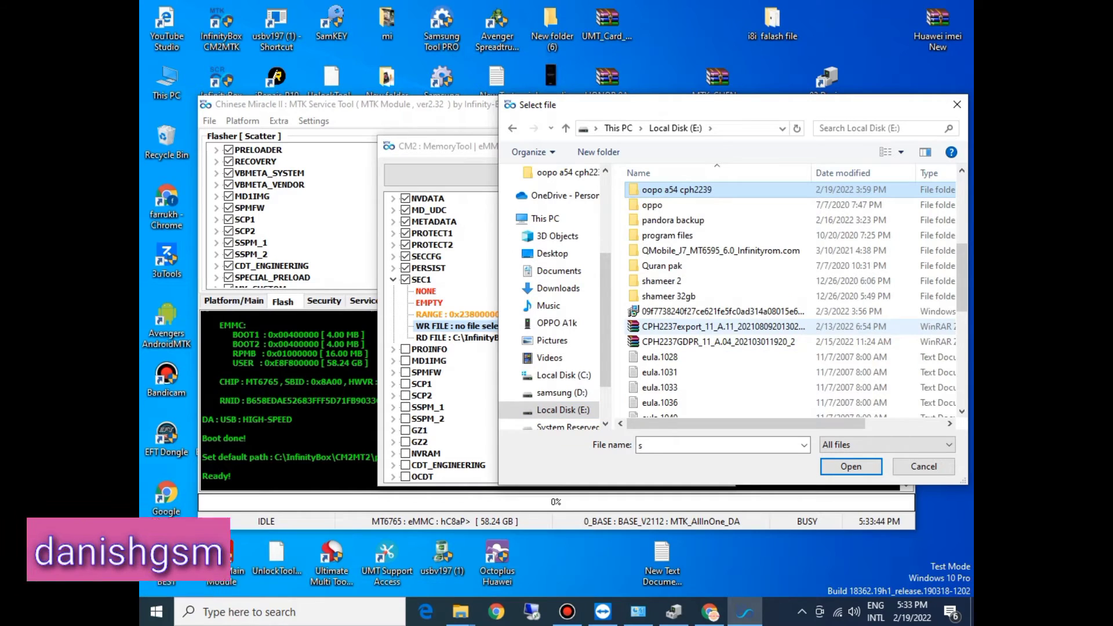
double_click(677, 190)
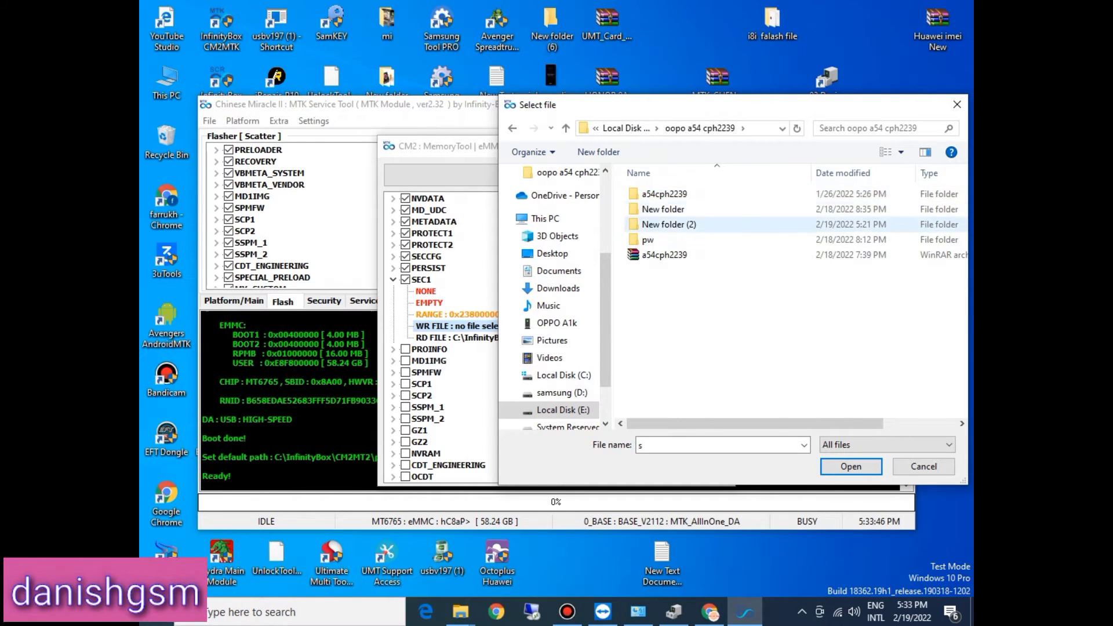
double_click(669, 224)
double_click(695, 209)
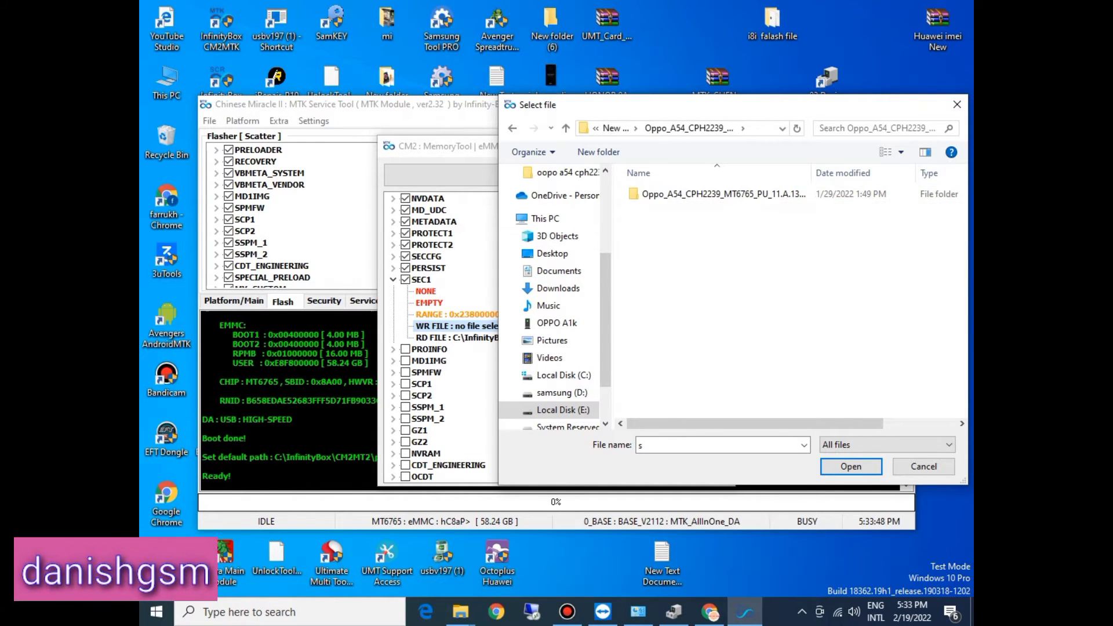
double_click(696, 195)
left_click(667, 225)
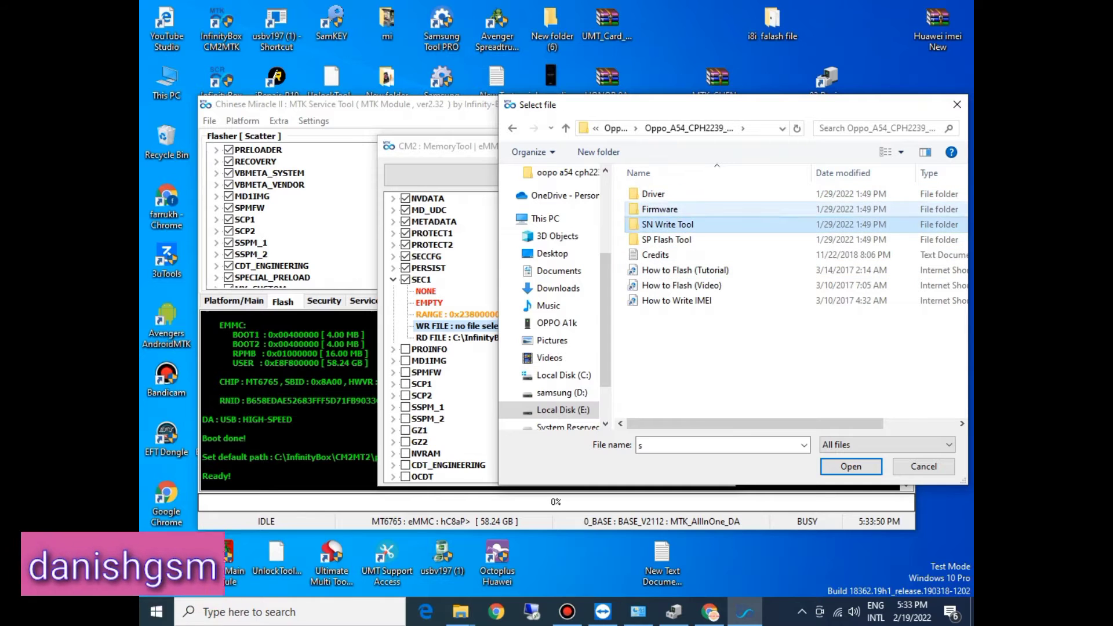
double_click(661, 210)
Step: Assign the sec1 file from the Firmware folder as the SEC1 partition's write file
left_click(655, 270)
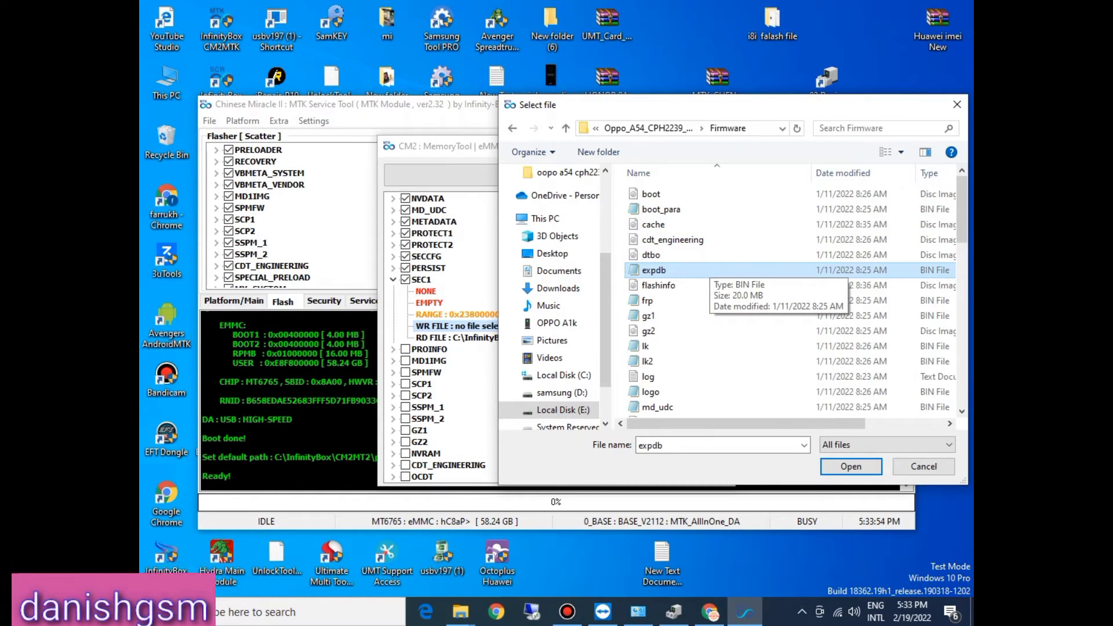
key("s")
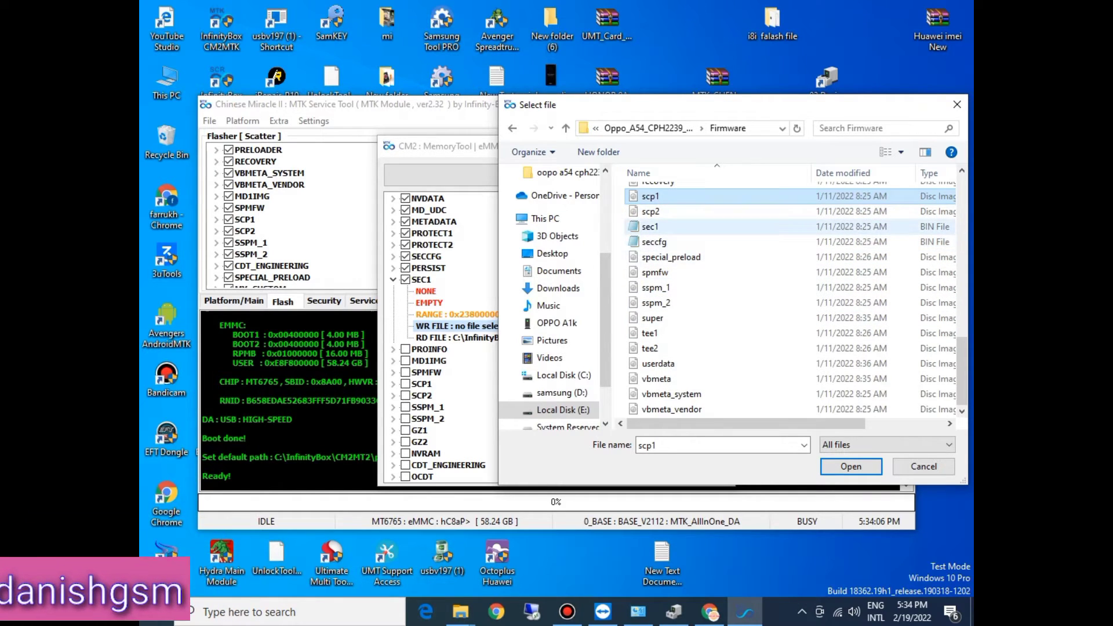
double_click(650, 227)
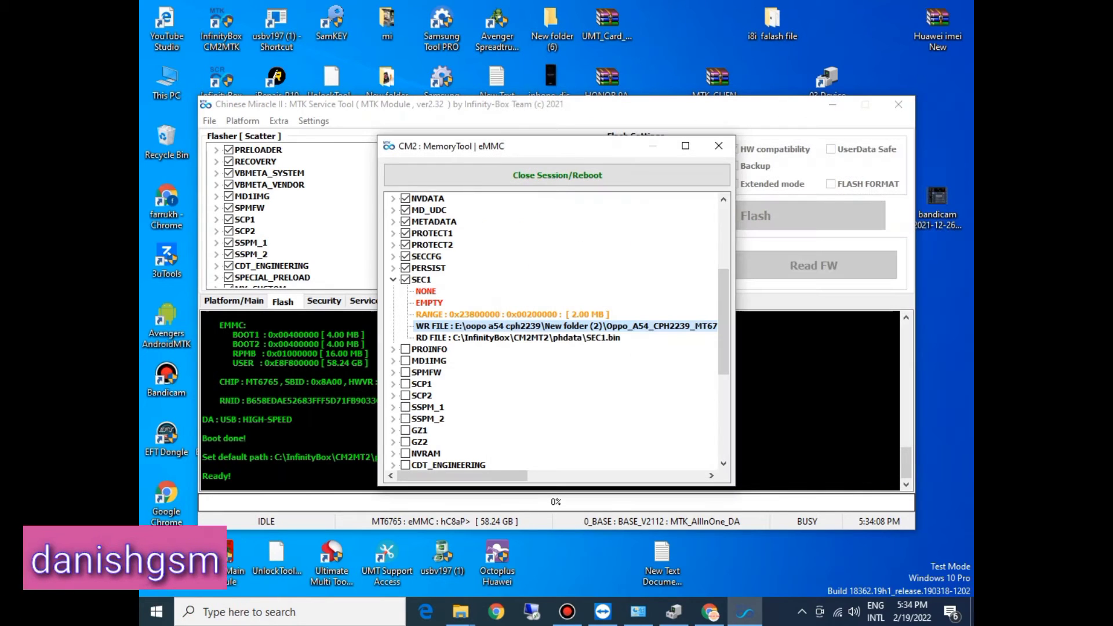
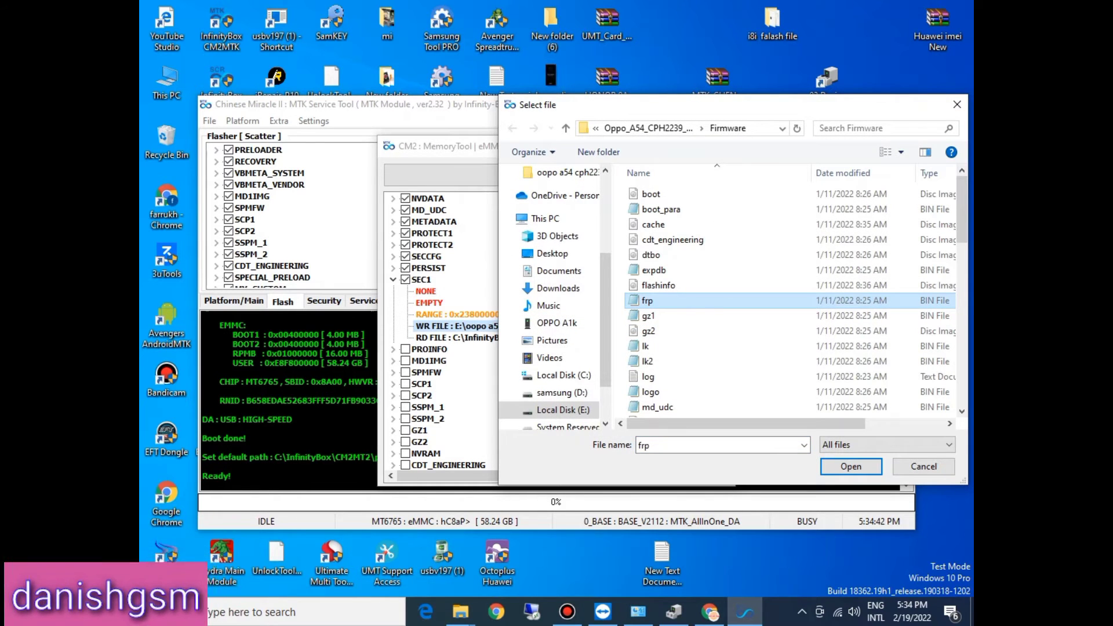
Step: Choose the sec1 file again as the SEC1 partition's write file and collapse the SEC1 entry
key("s")
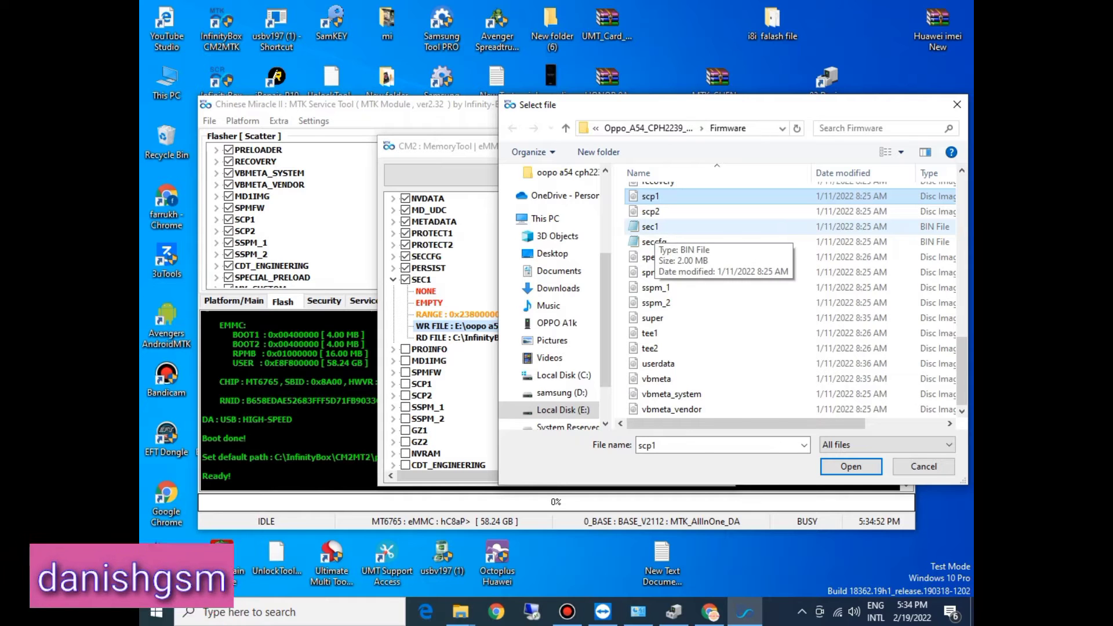
double_click(650, 226)
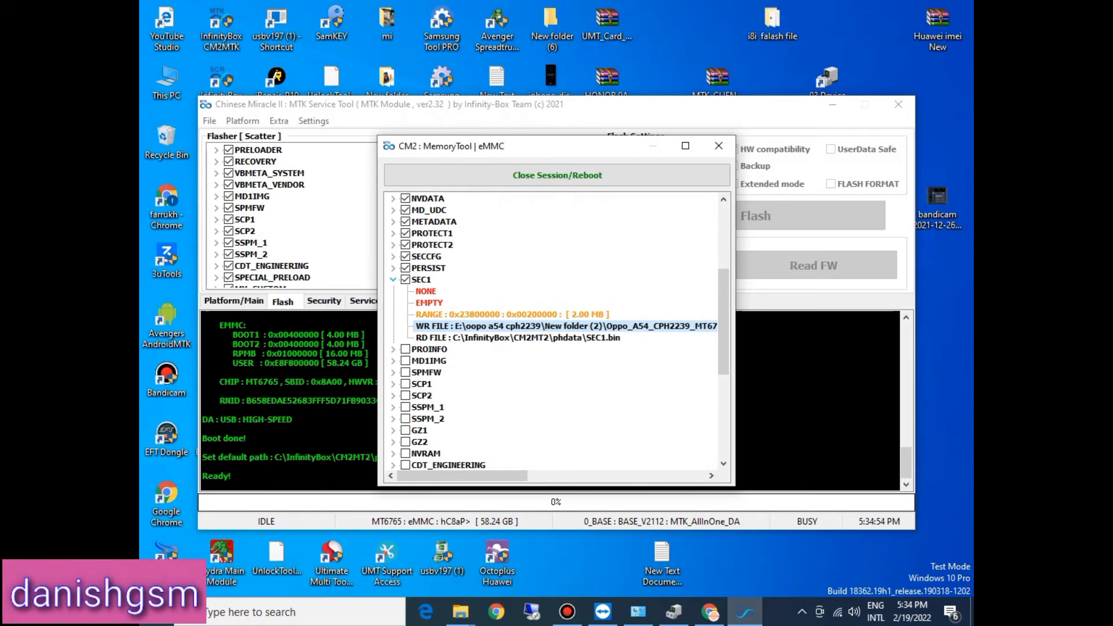
left_click(393, 280)
Step: Tick the PROINFO partition and assign the proinfo file from the Firmware folder as its write file
left_click(406, 292)
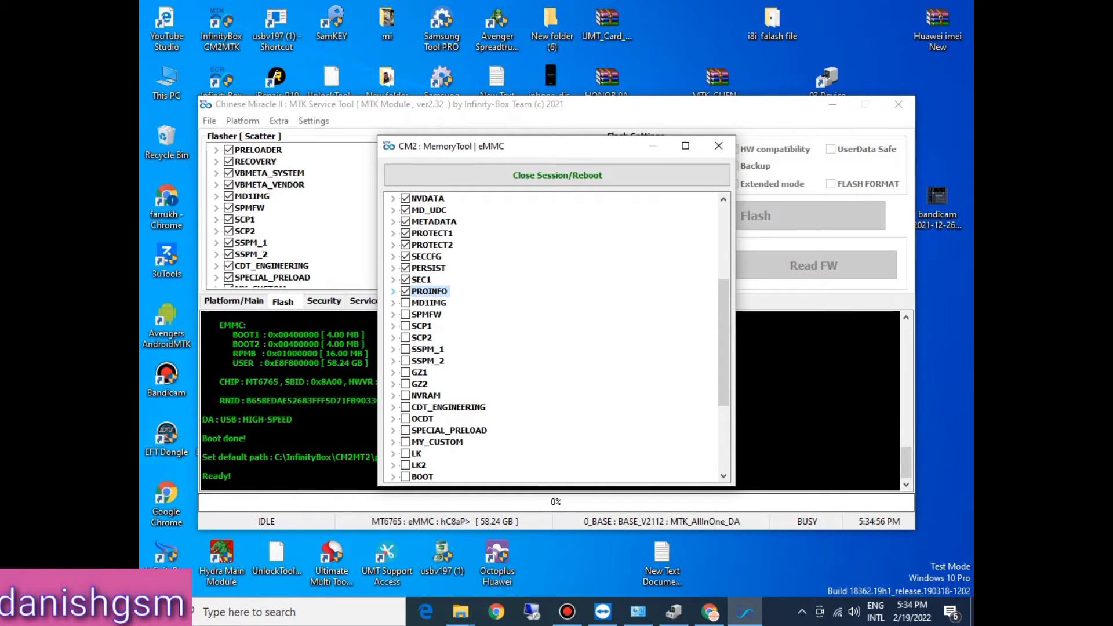
left_click(393, 291)
double_click(466, 337)
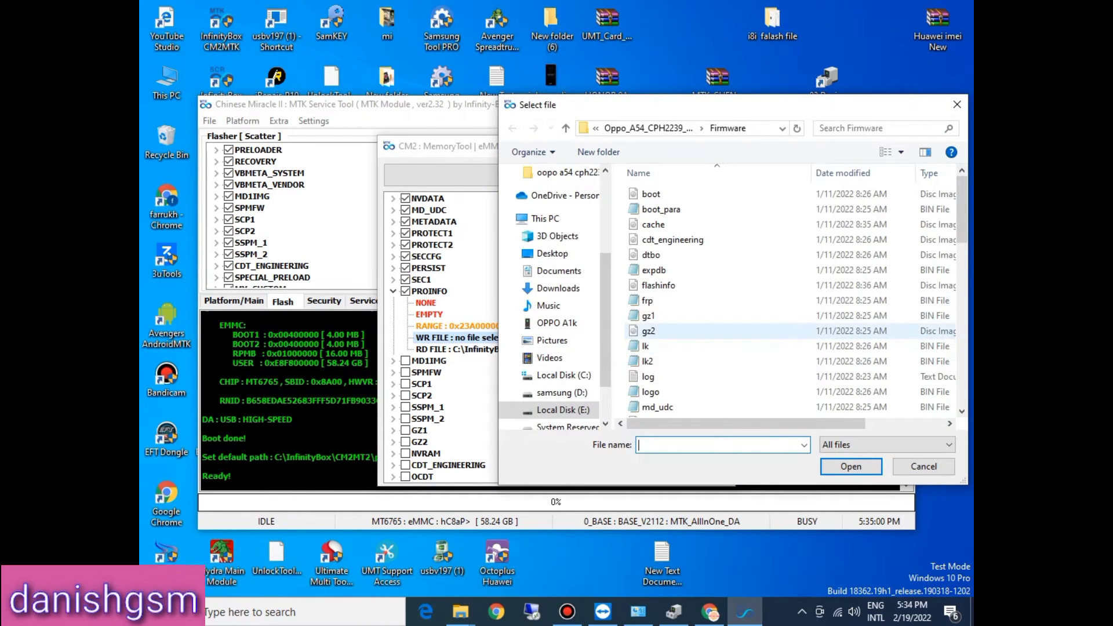
type("para")
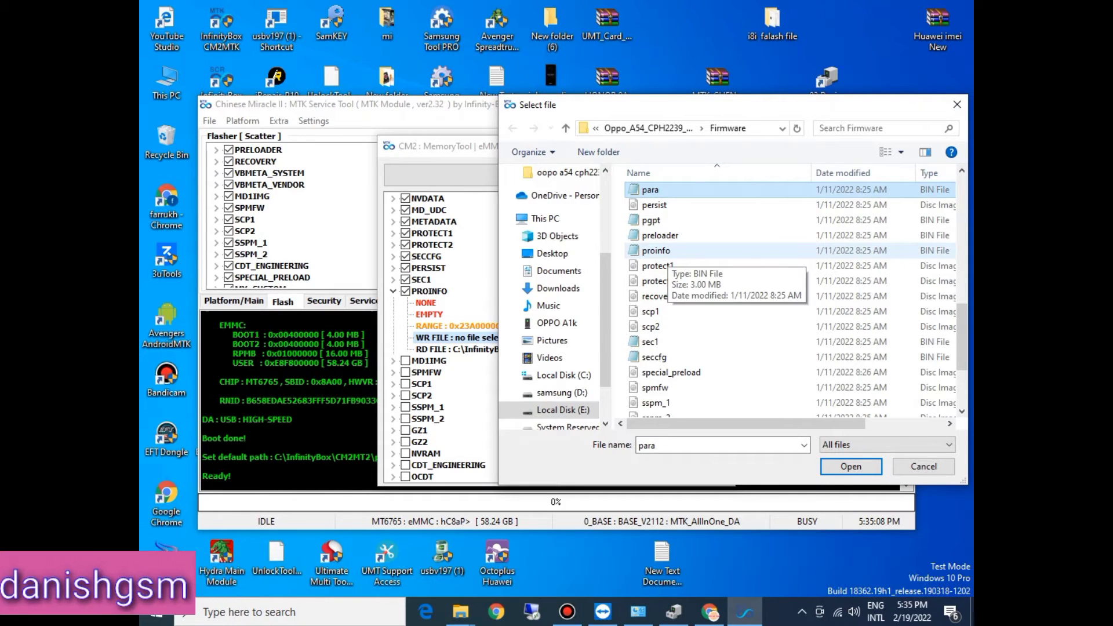
double_click(655, 251)
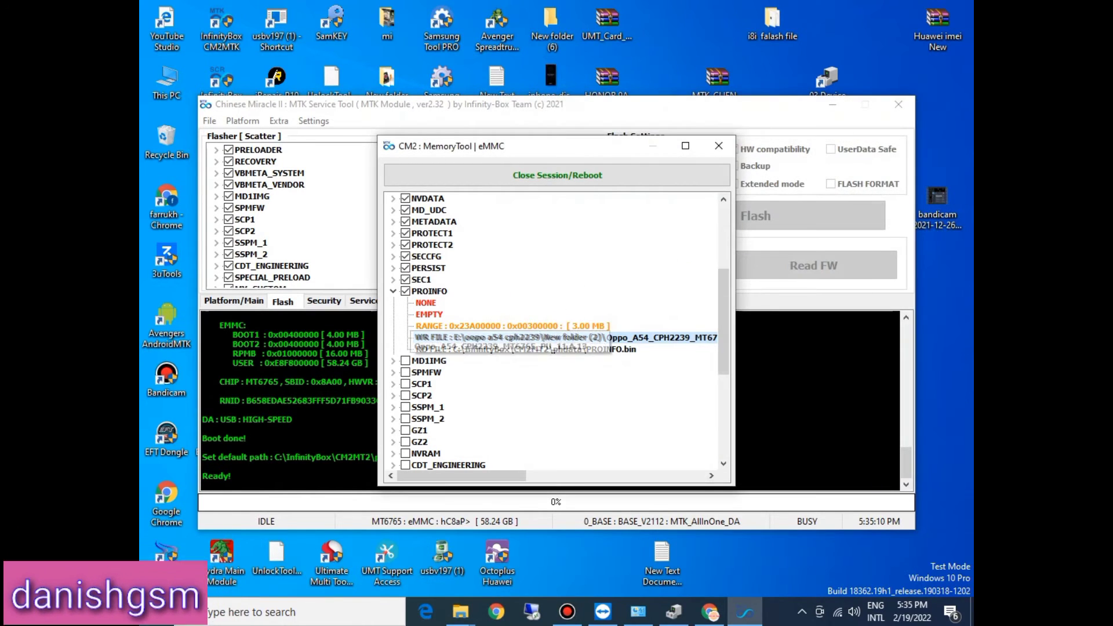
left_click(393, 291)
Step: Tick the MD1IMG partition and assign the md1img image from the Firmware folder as its write file
left_click(405, 303)
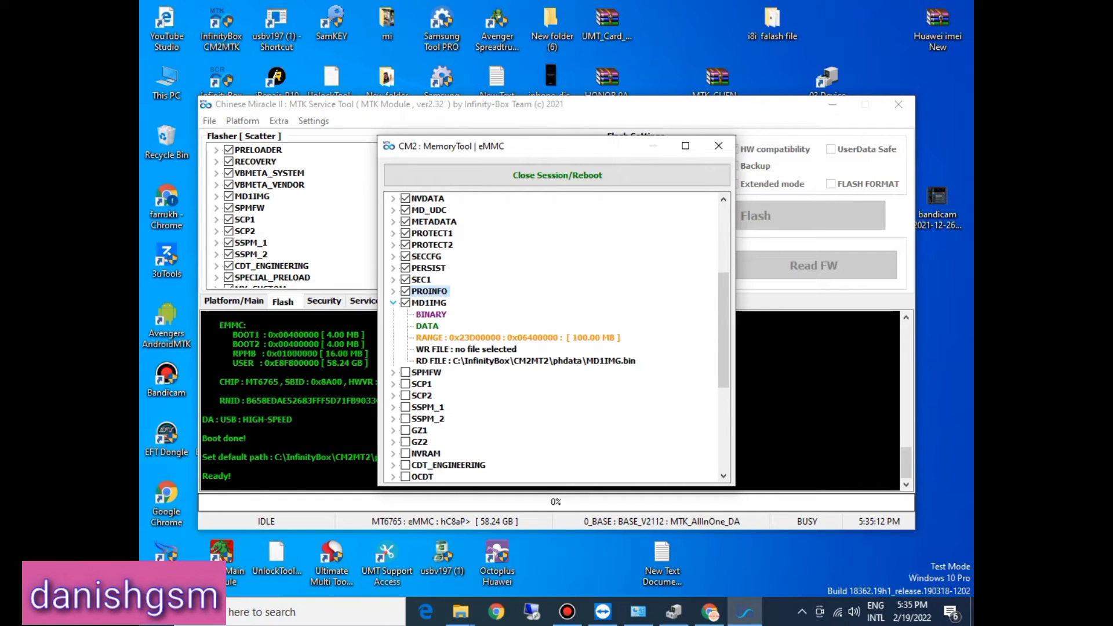
double_click(466, 349)
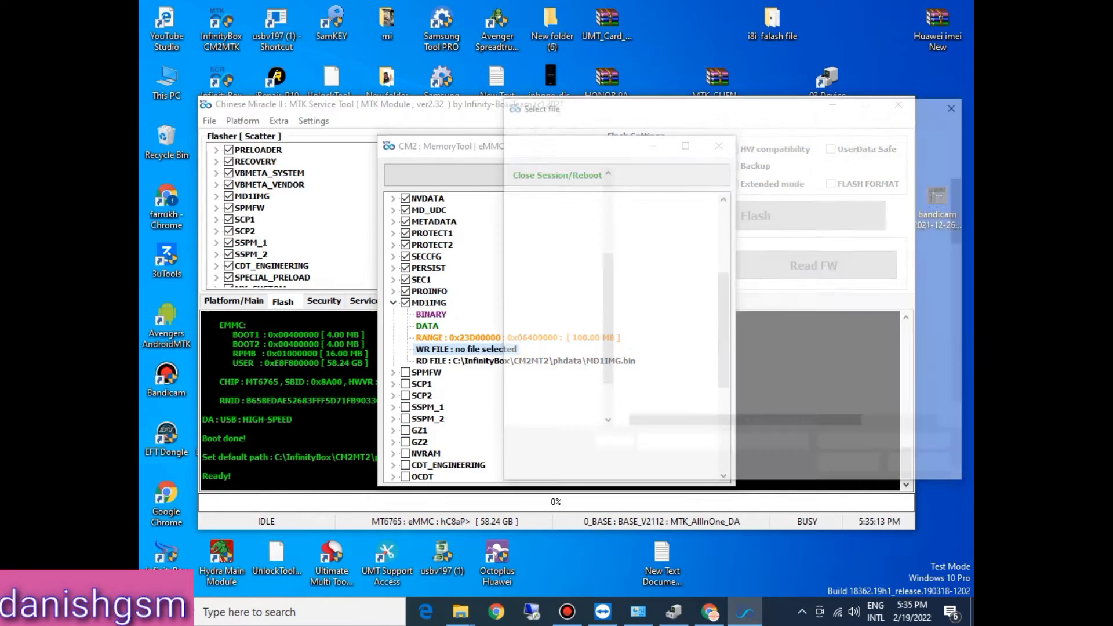
left_click(655, 329)
key("p")
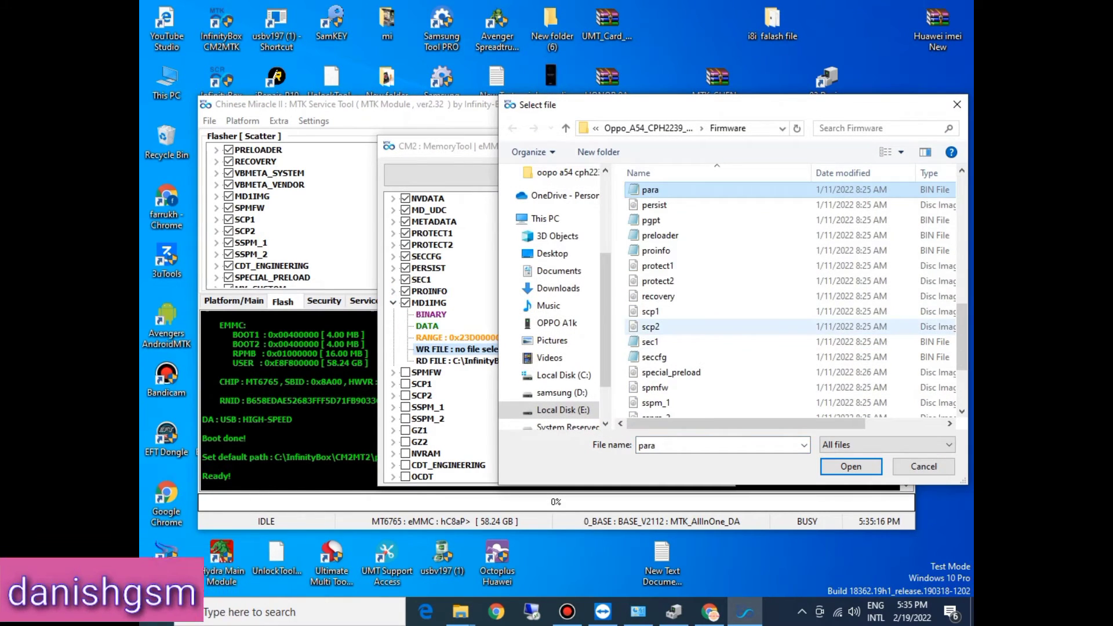
key("m")
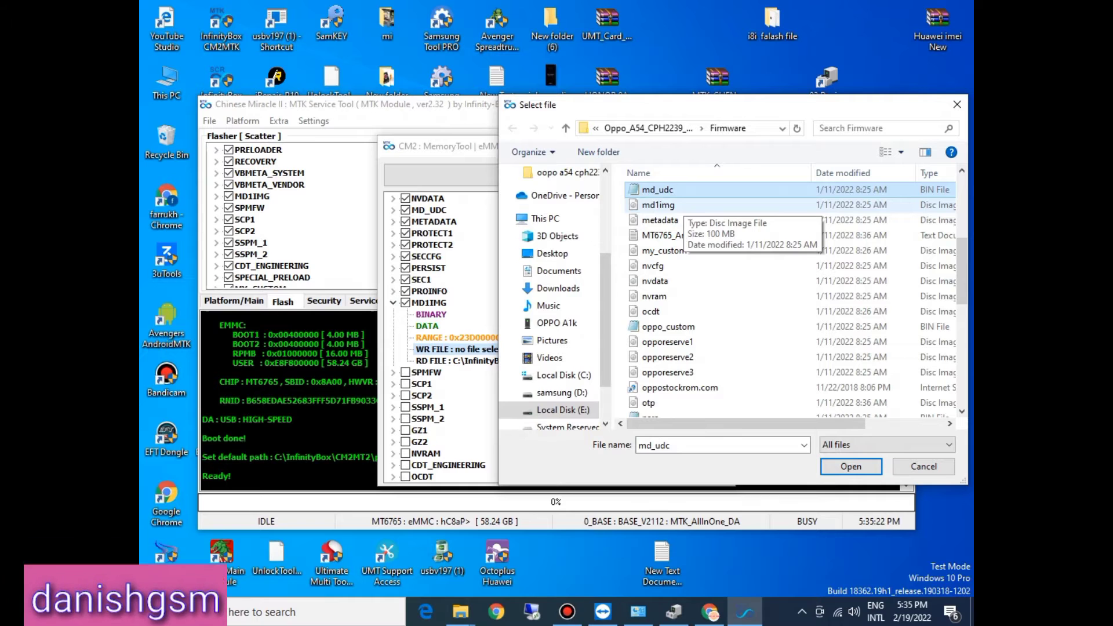
left_click(684, 205)
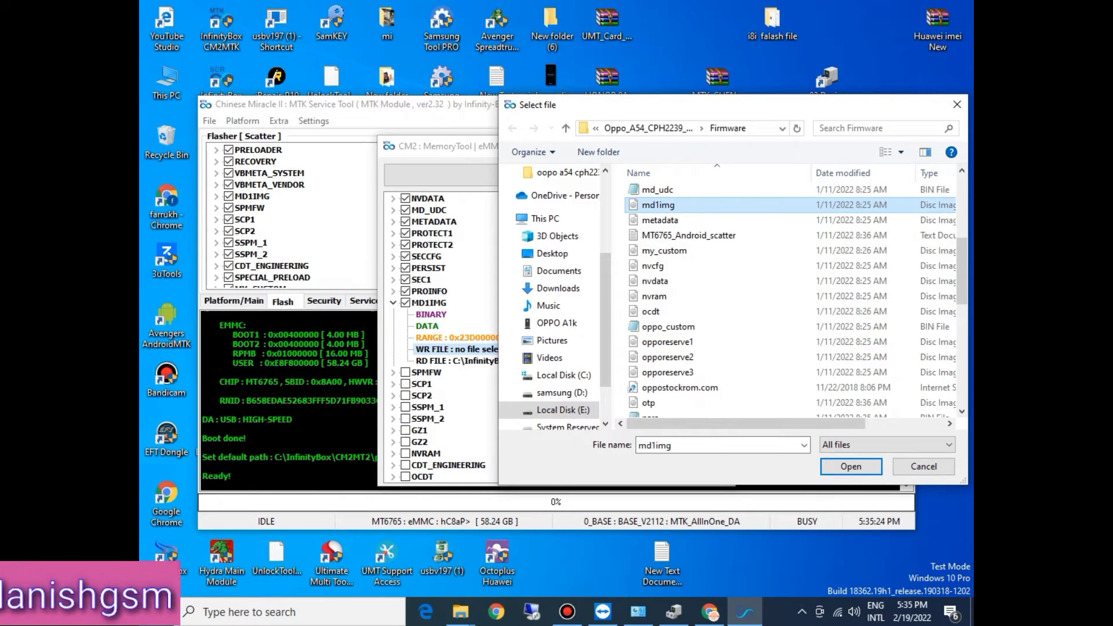
double_click(684, 205)
left_click(393, 302)
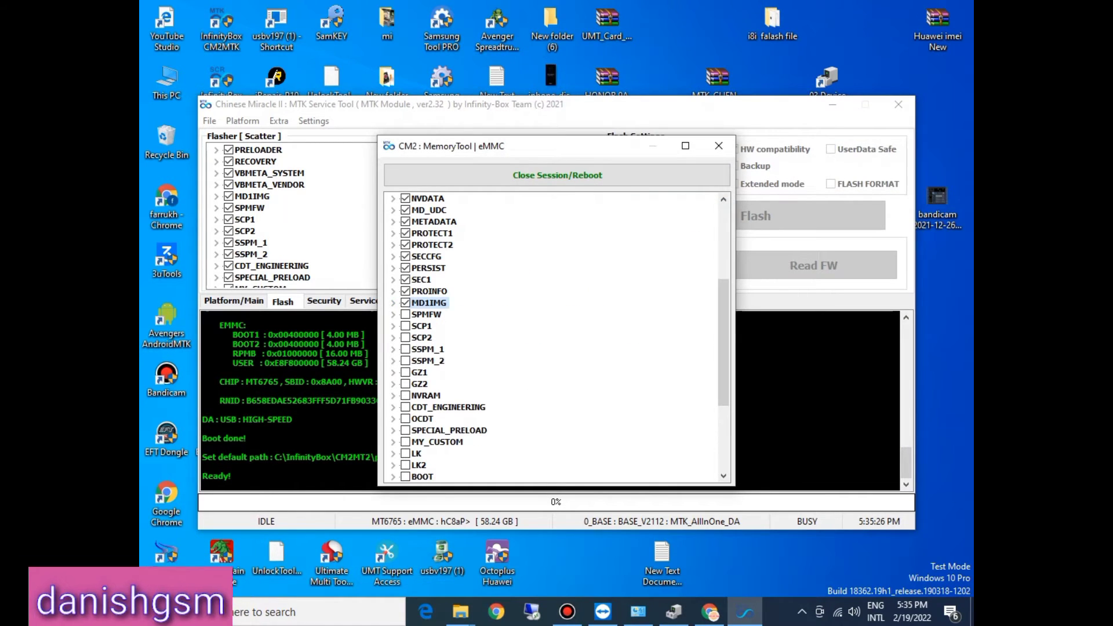
Step: Tick the SPMFW partition and assign the spmfw image from the Firmware folder as its write file
left_click(393, 314)
double_click(465, 360)
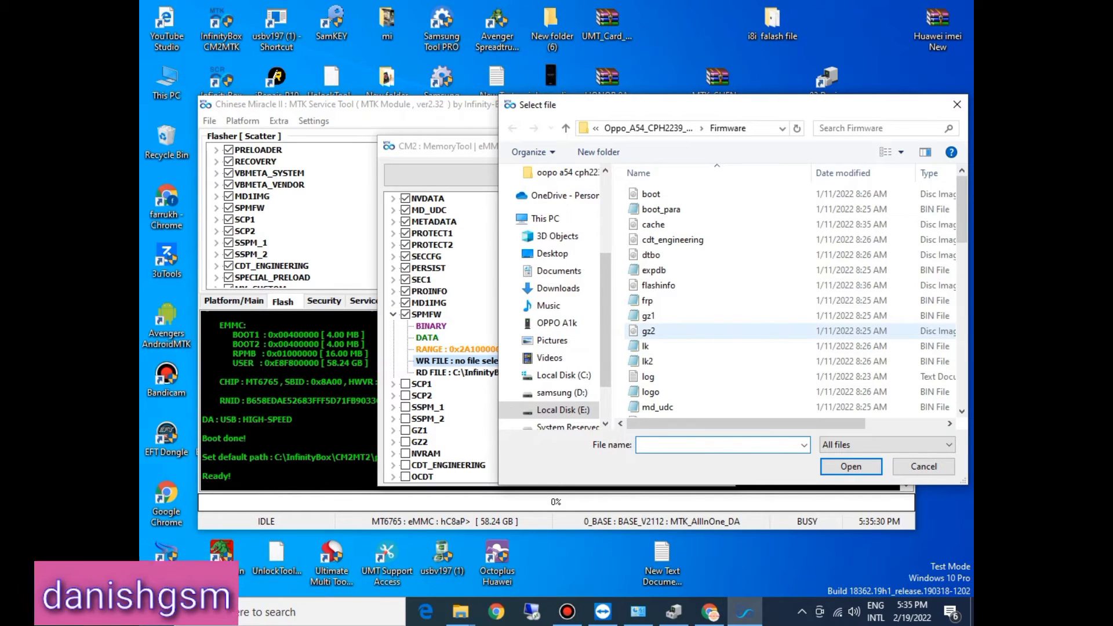
left_click(705, 317)
key("s")
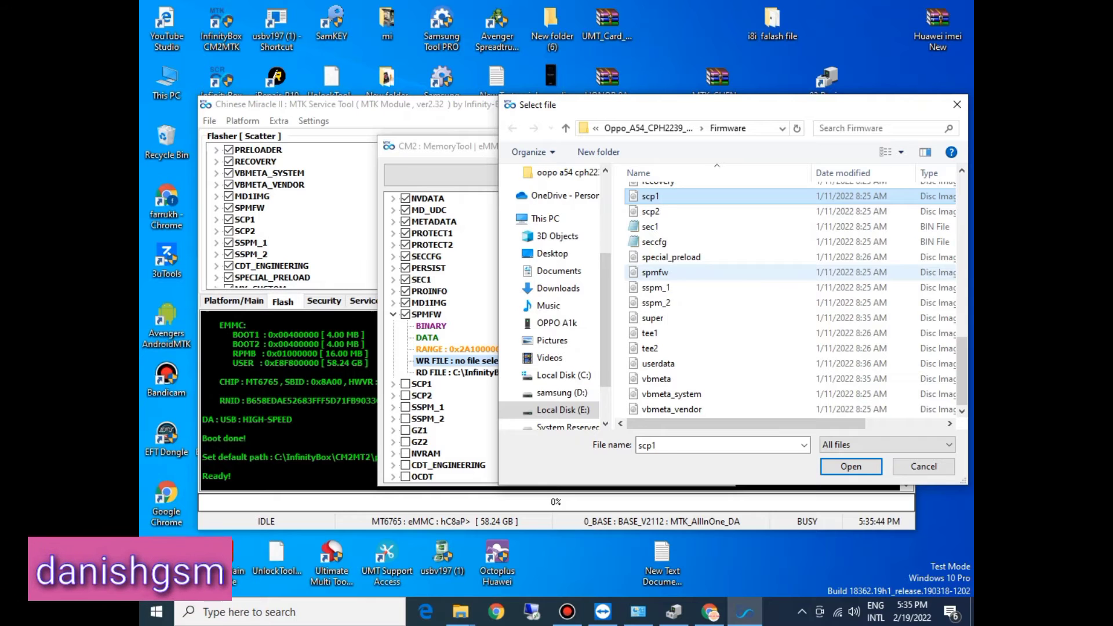
double_click(655, 273)
left_click(393, 314)
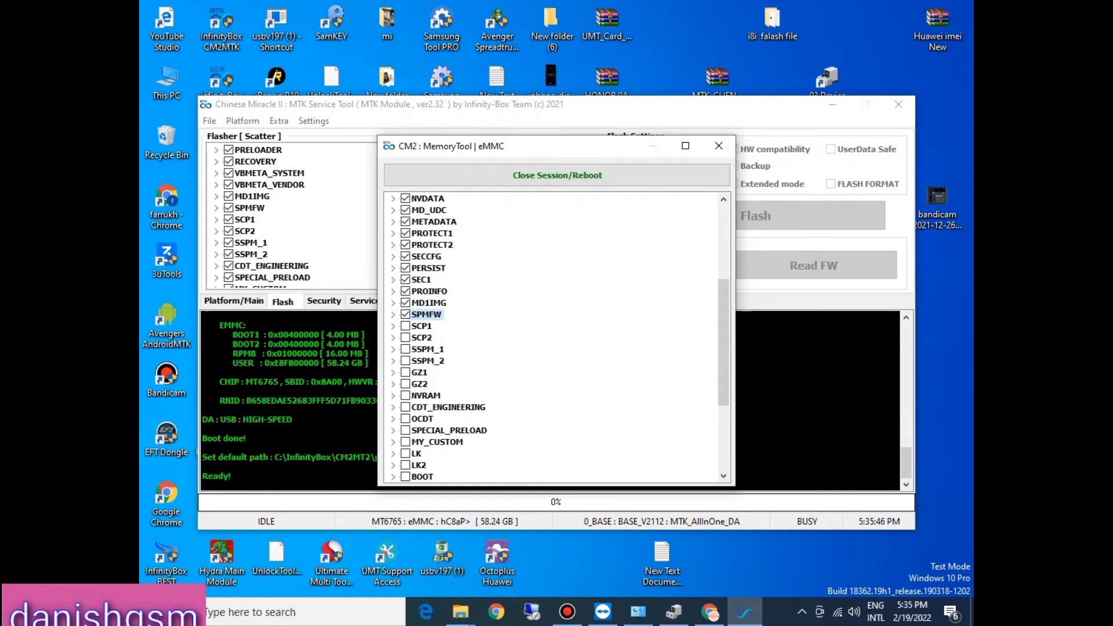
Step: Tick the SCP1 partition and assign the scp1 image from the Firmware folder as its write file
left_click(406, 325)
left_click(393, 326)
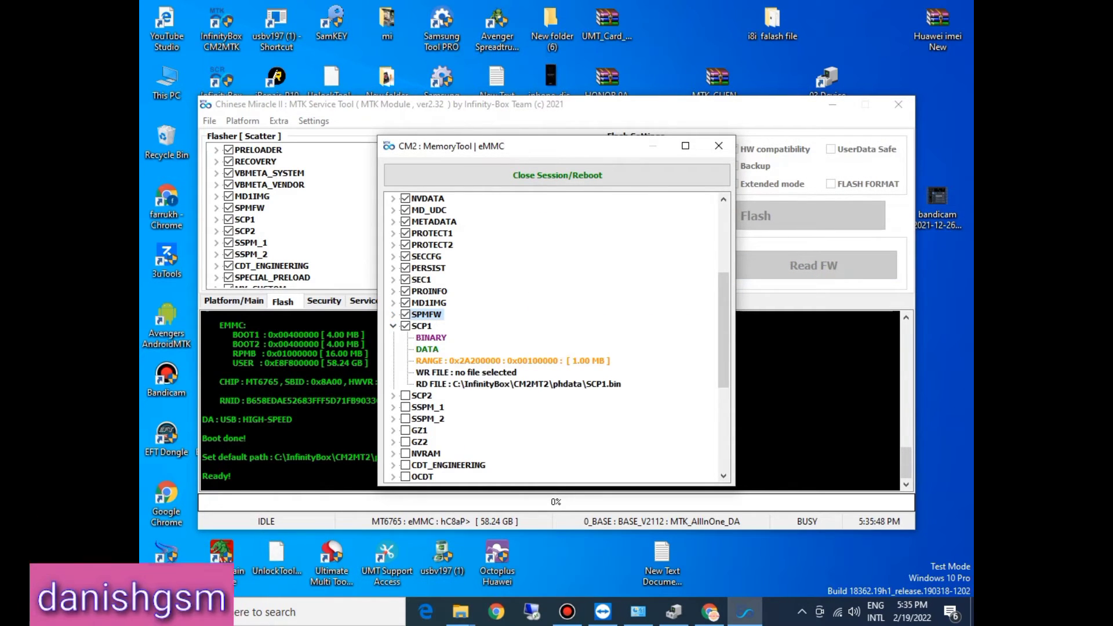
double_click(452, 372)
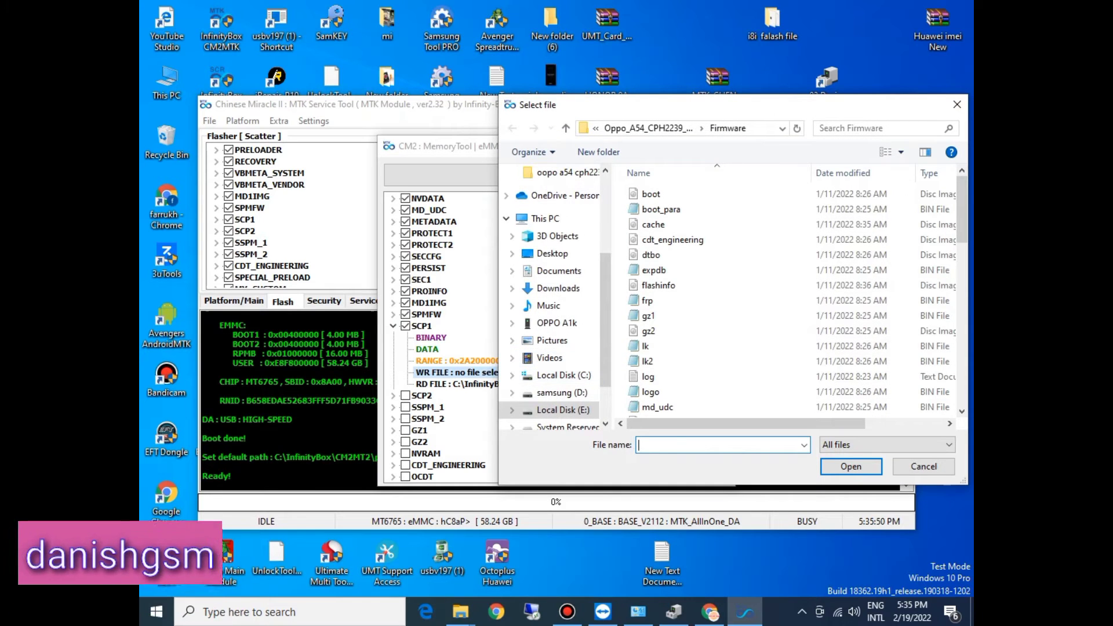
left_click(649, 346)
key("s")
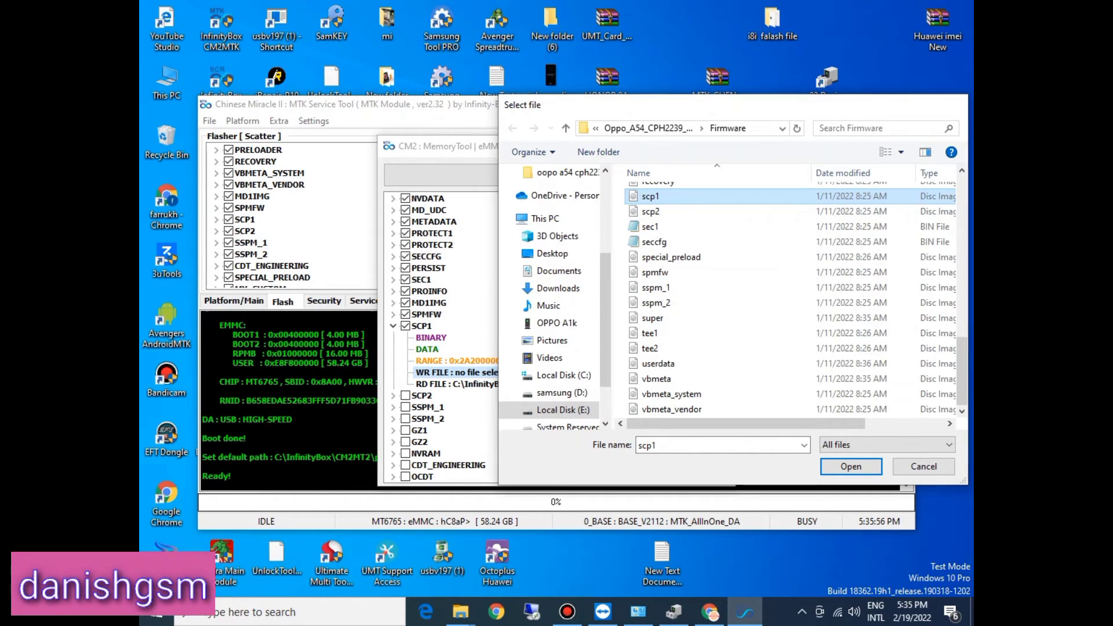
double_click(650, 196)
left_click(393, 326)
Step: Tick the SCP2 partition and assign the scp2 image from the Firmware folder as its write file
left_click(406, 338)
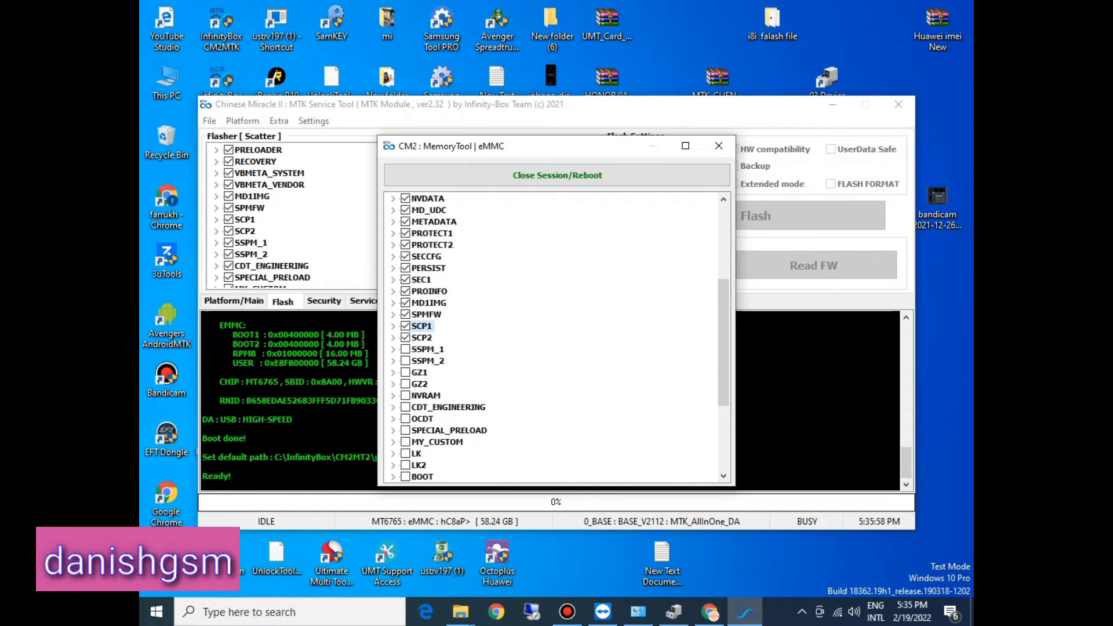
left_click(393, 338)
double_click(464, 384)
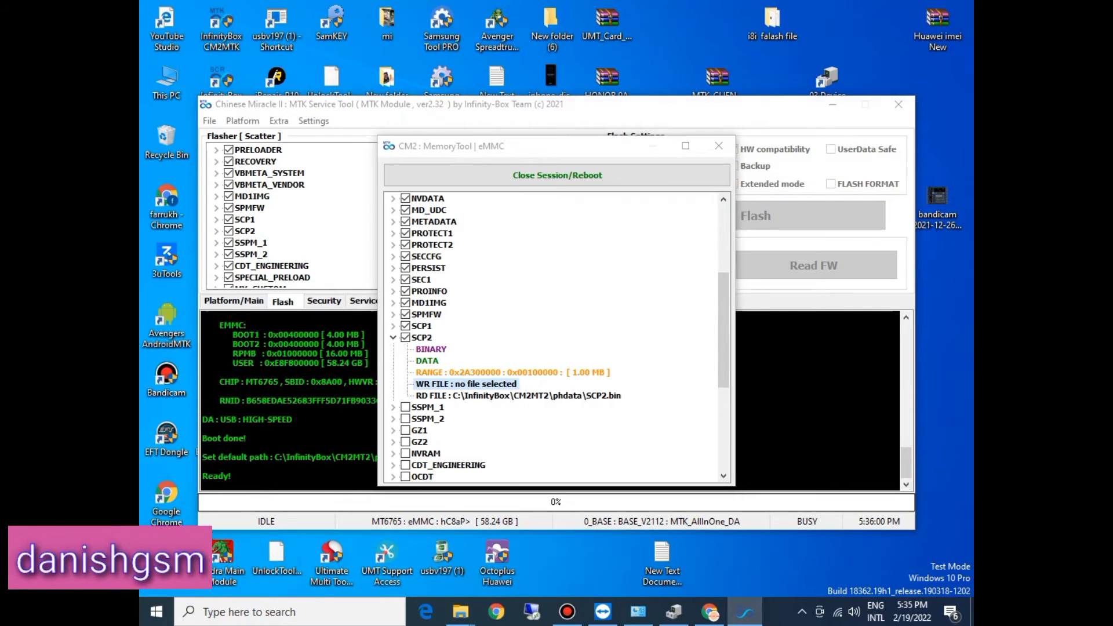
type("s")
left_click(684, 286)
key("s")
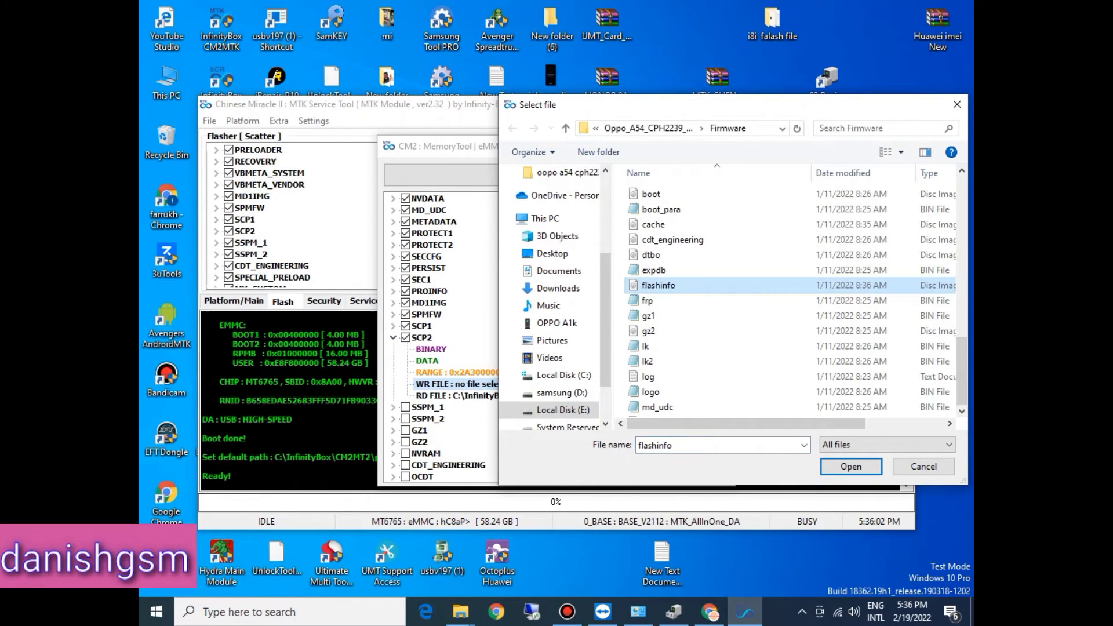
double_click(673, 211)
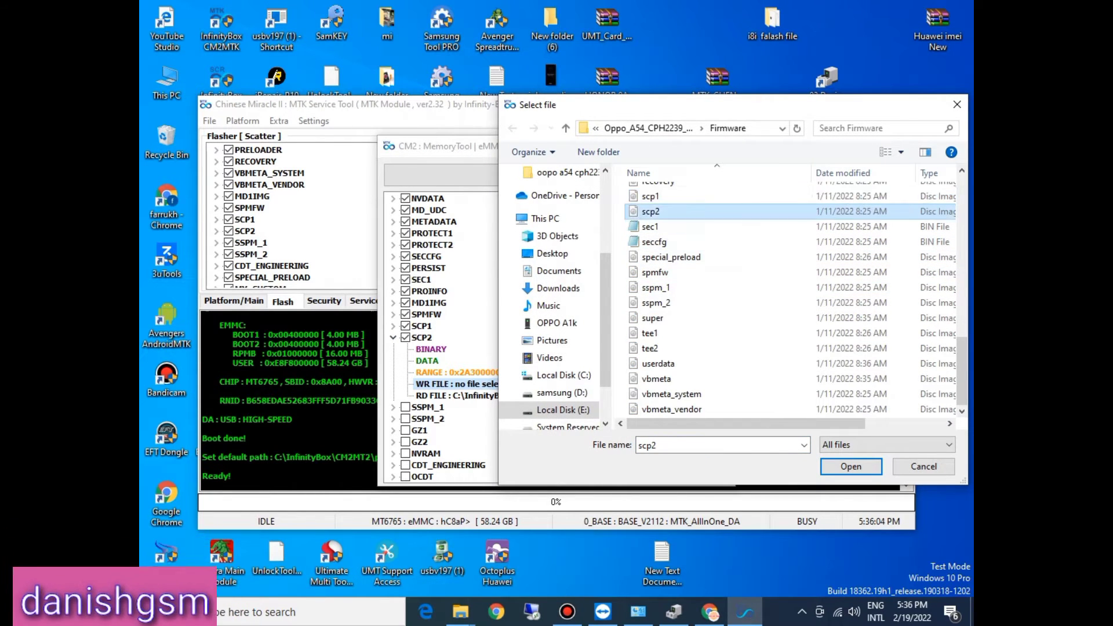
left_click(393, 337)
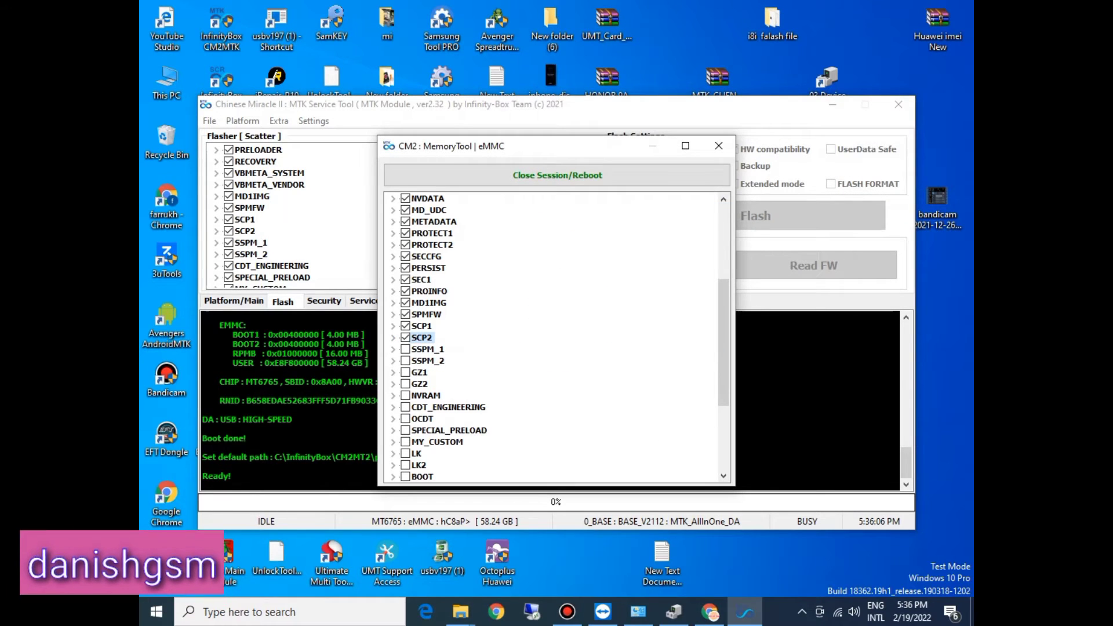
Step: Tick the SSPM_1 partition and assign the sspm_1 image from the Firmware folder as its write file
left_click(405, 350)
double_click(464, 395)
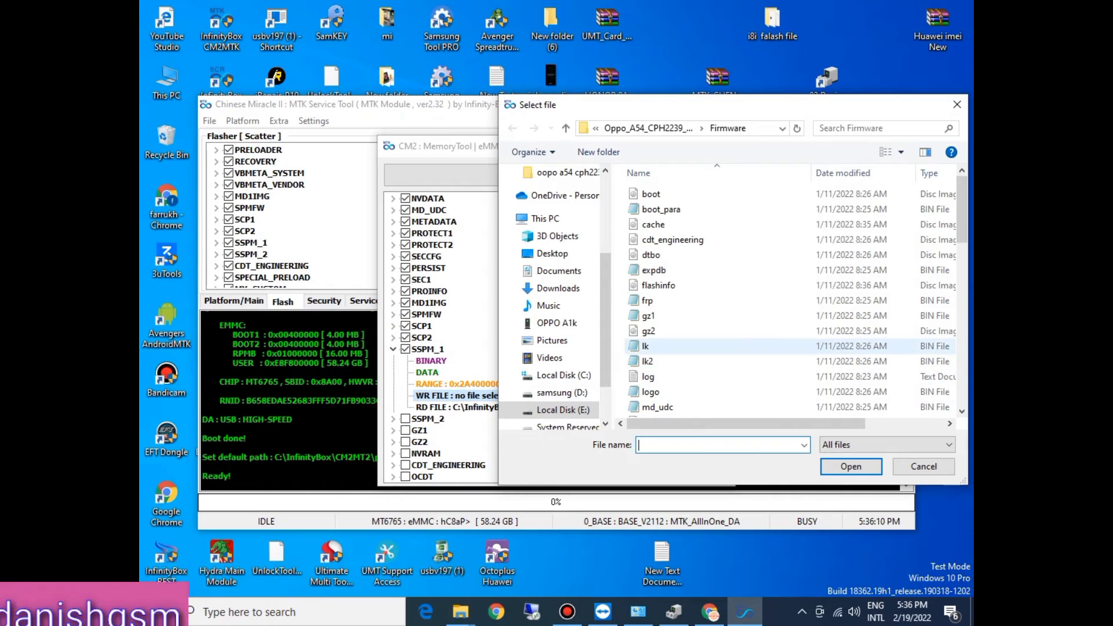
type("scp1")
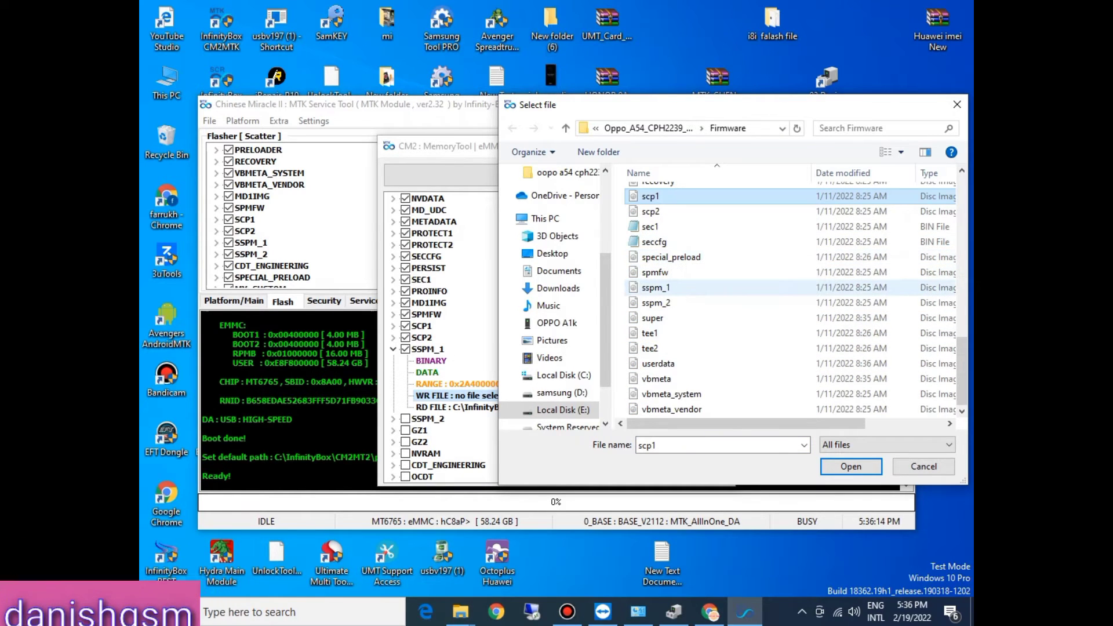
double_click(655, 288)
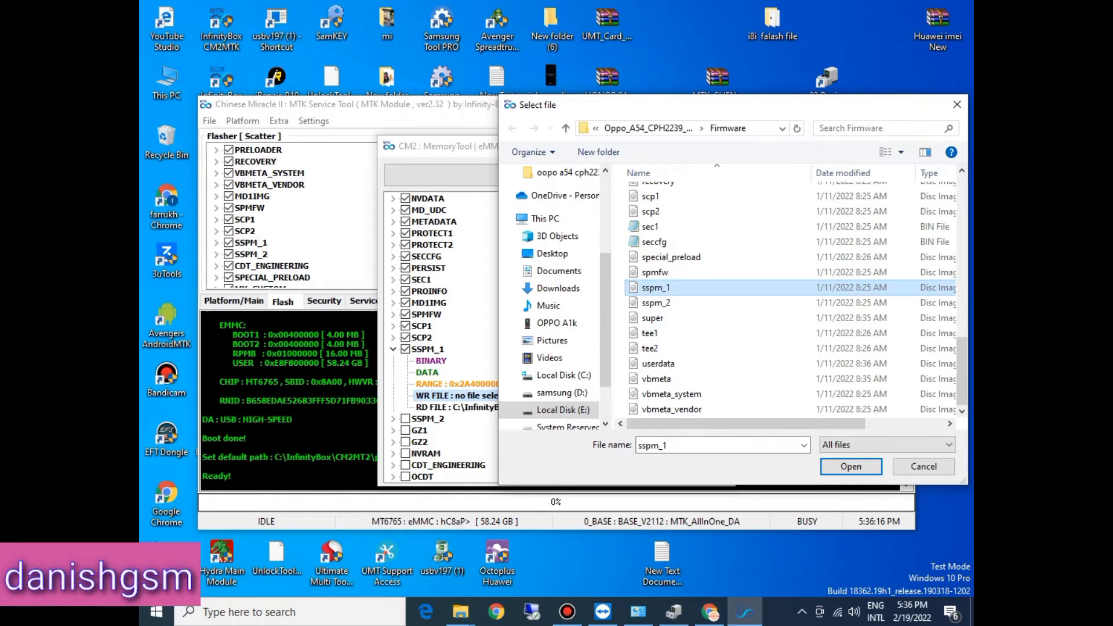
key("Left")
key("Left")
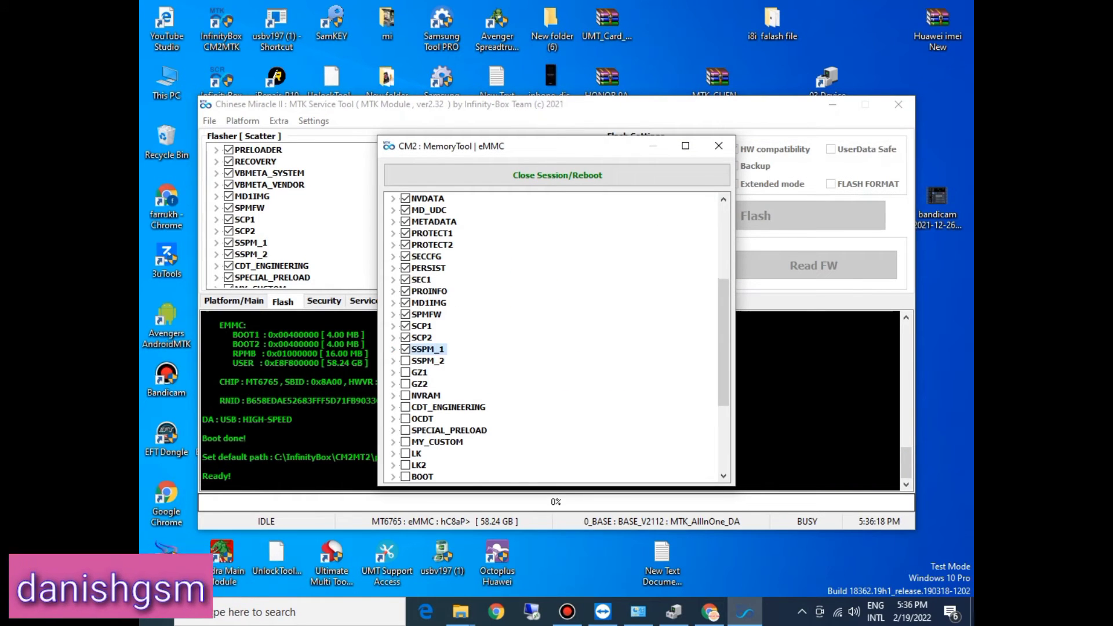
Step: Tick the SSPM_2 partition and assign the scp2 image from the Firmware folder as its write file
left_click(393, 361)
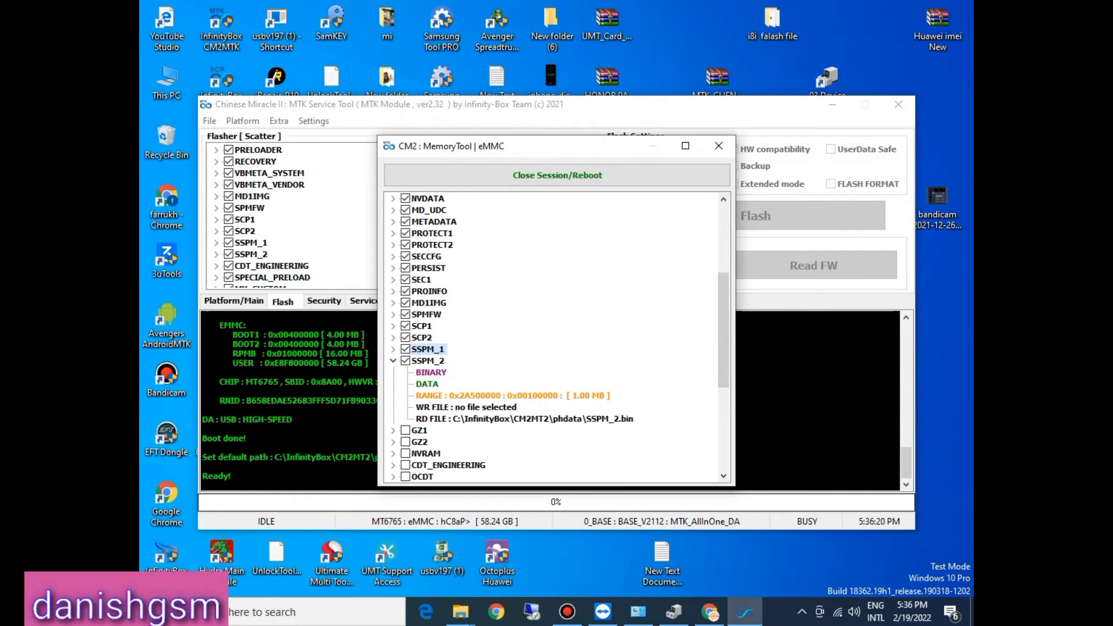
double_click(467, 408)
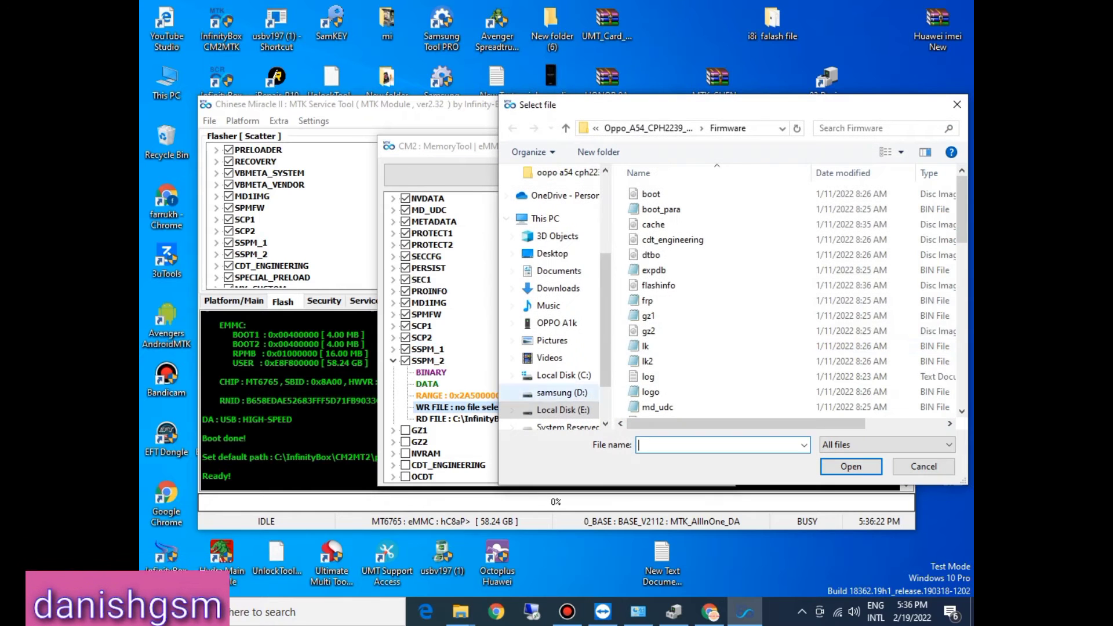
left_click(649, 331)
key("s")
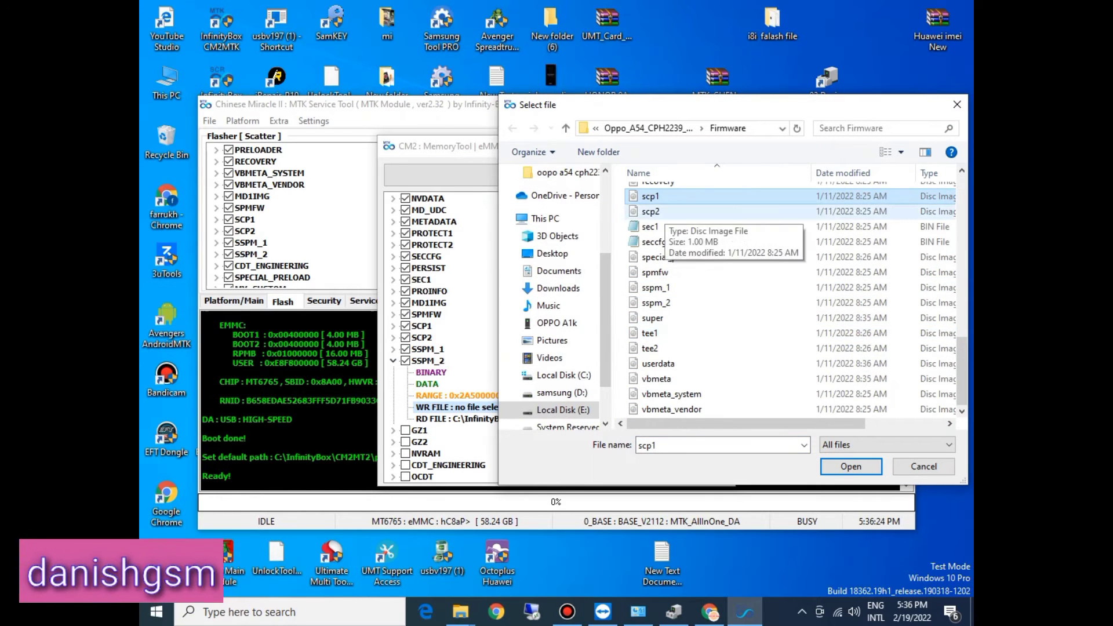
double_click(665, 213)
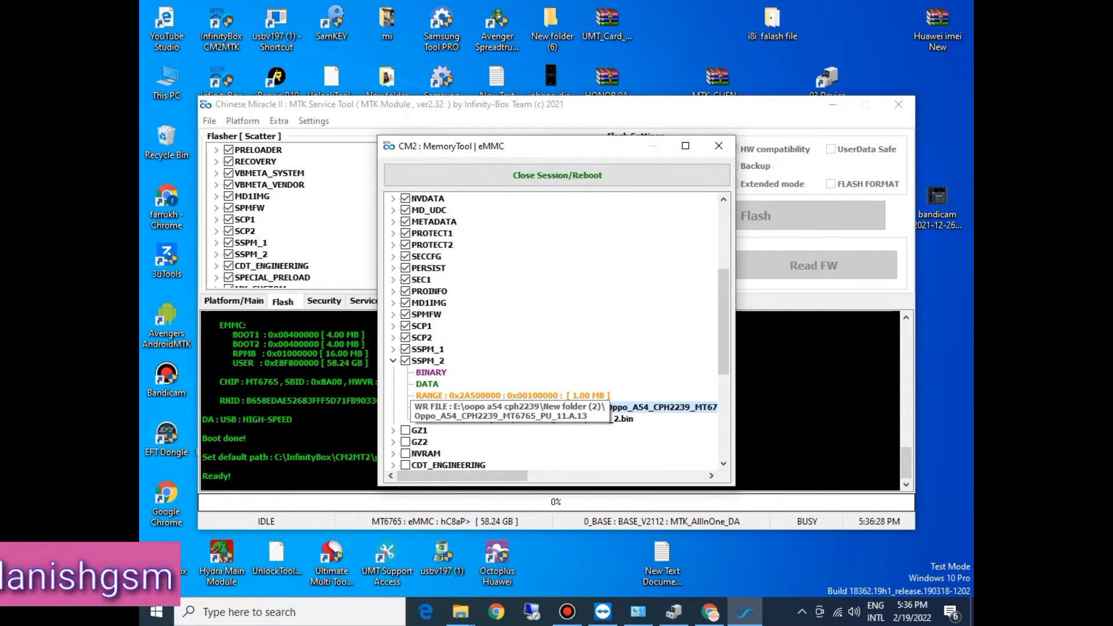
Step: Replace the SSPM_2 partition's write file with the sspm_2 image and collapse the SSPM_2 entry
double_click(521, 407)
left_click(667, 255)
key("s")
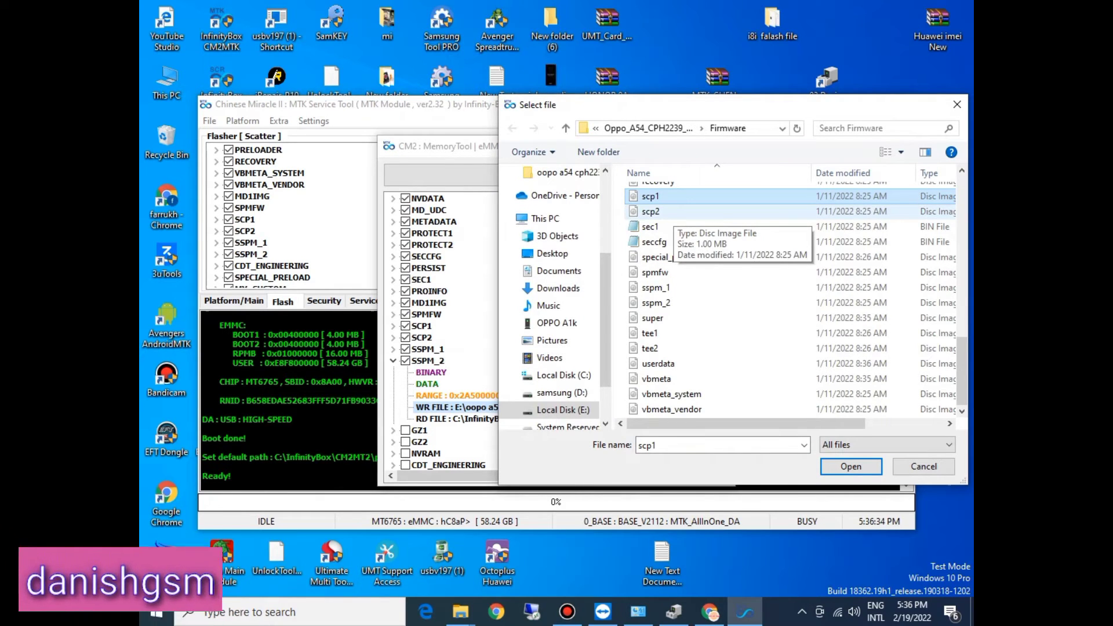
left_click(661, 302)
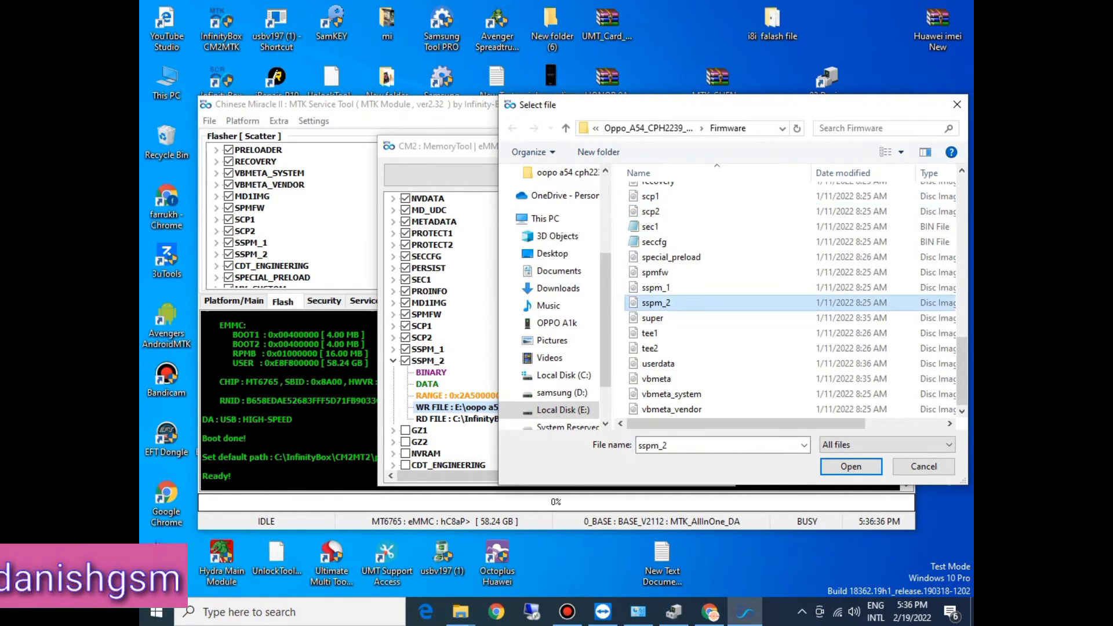
key("Return")
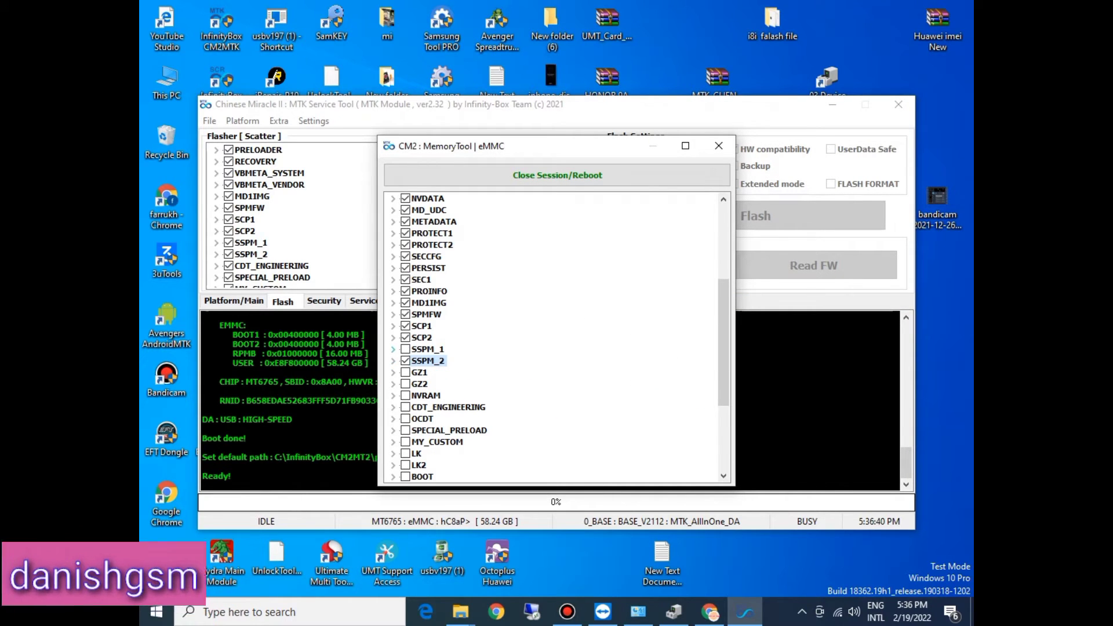
Step: Reassign the sspm_1 image from the Firmware folder as the SSPM_1 write file and leave the partition ticked and collapsed
left_click(406, 349)
double_click(463, 395)
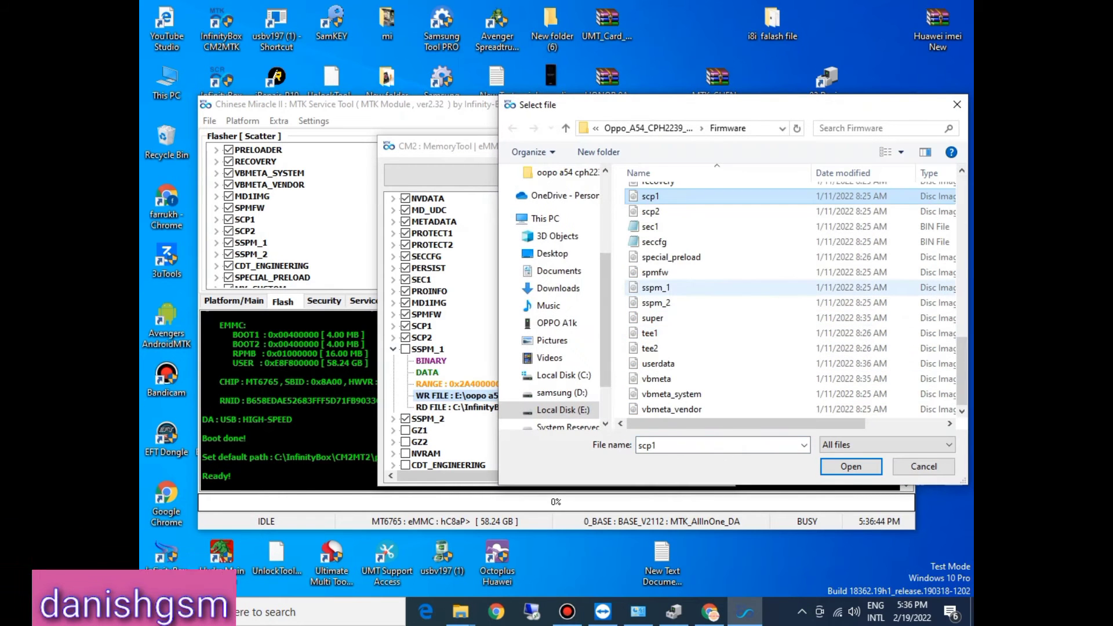
double_click(655, 288)
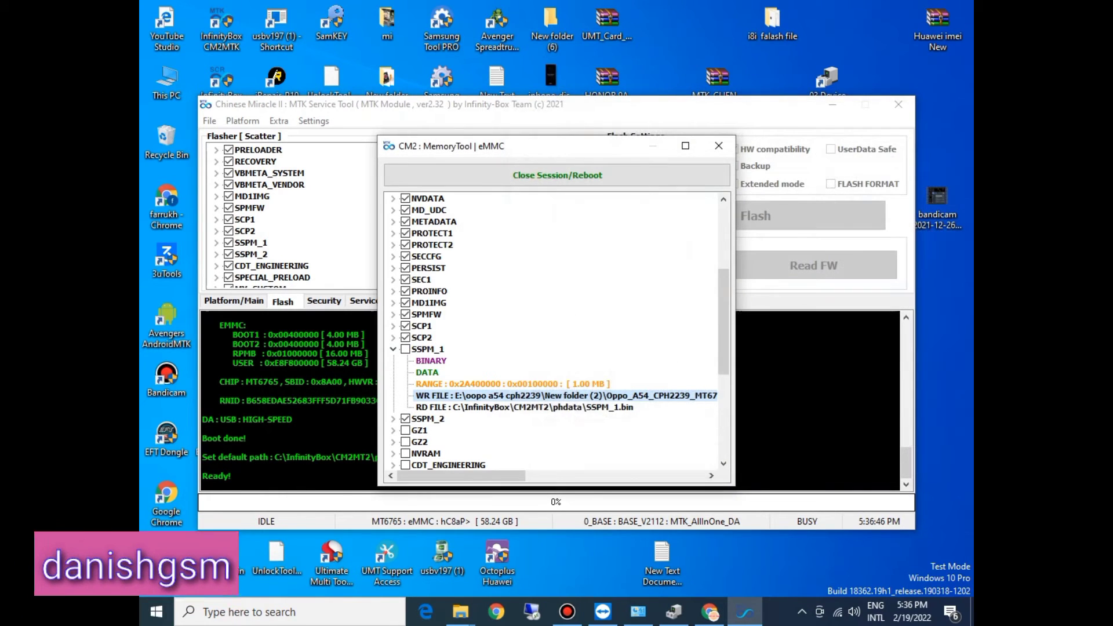
left_click(393, 349)
left_click(405, 349)
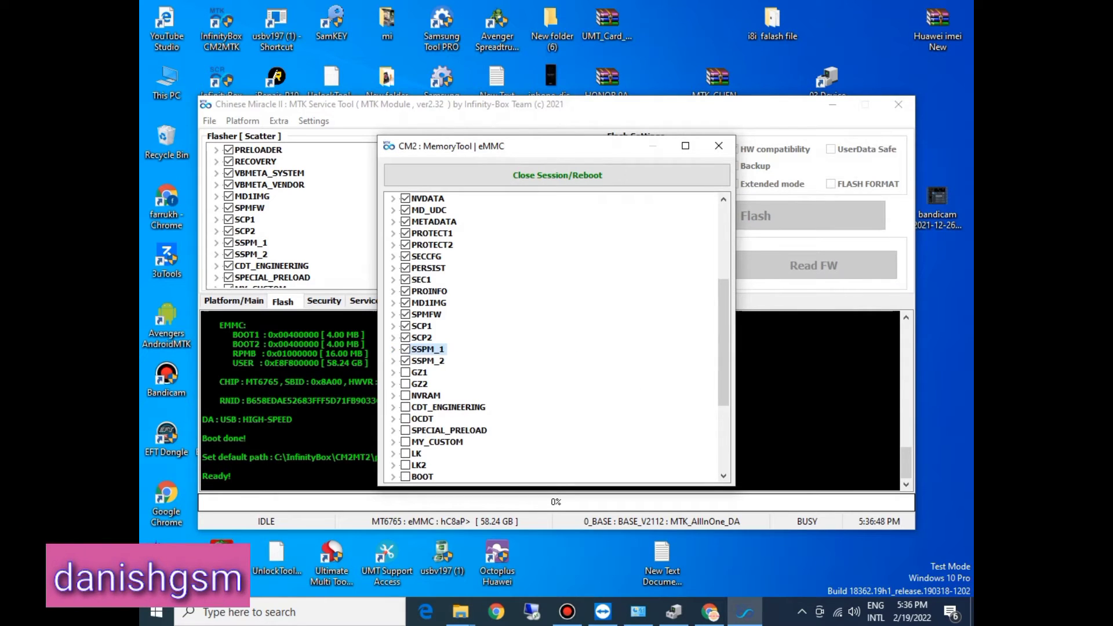
left_click(393, 349)
left_click(393, 349)
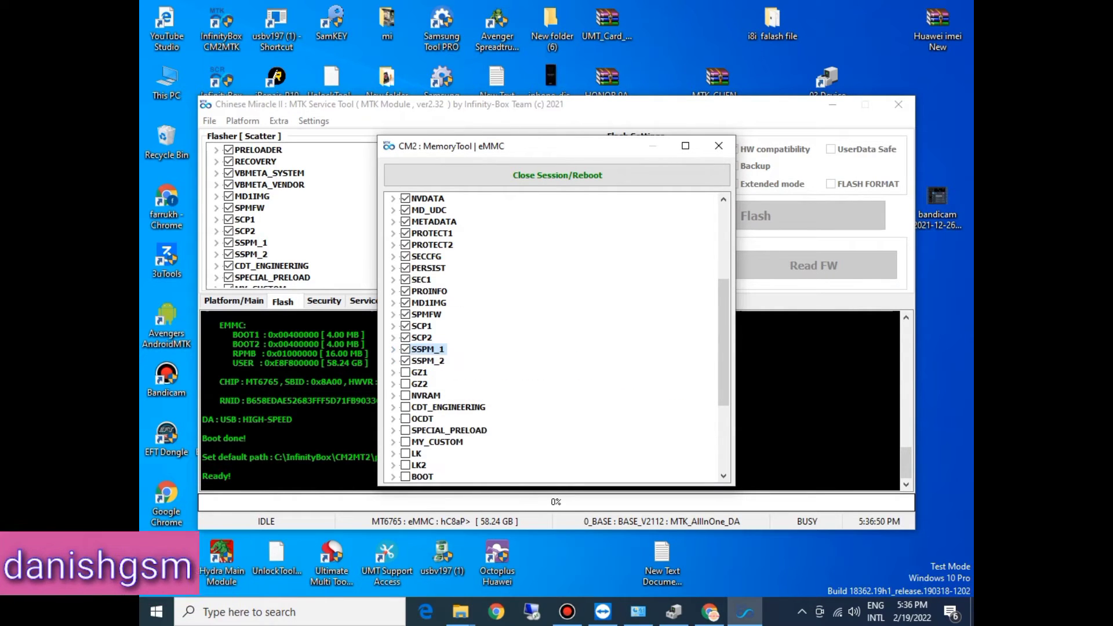
Step: Tick the GZ1 partition, assign the gz1 BIN file from the Firmware folder as its write file, and collapse the entry
left_click(406, 372)
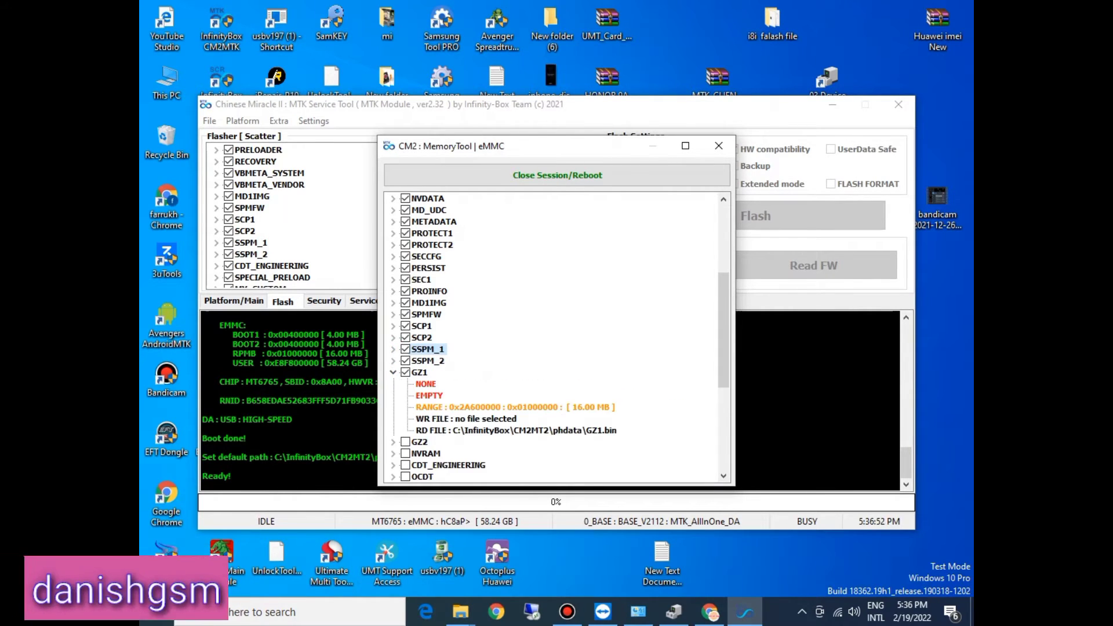
double_click(466, 419)
left_click(667, 362)
key("s")
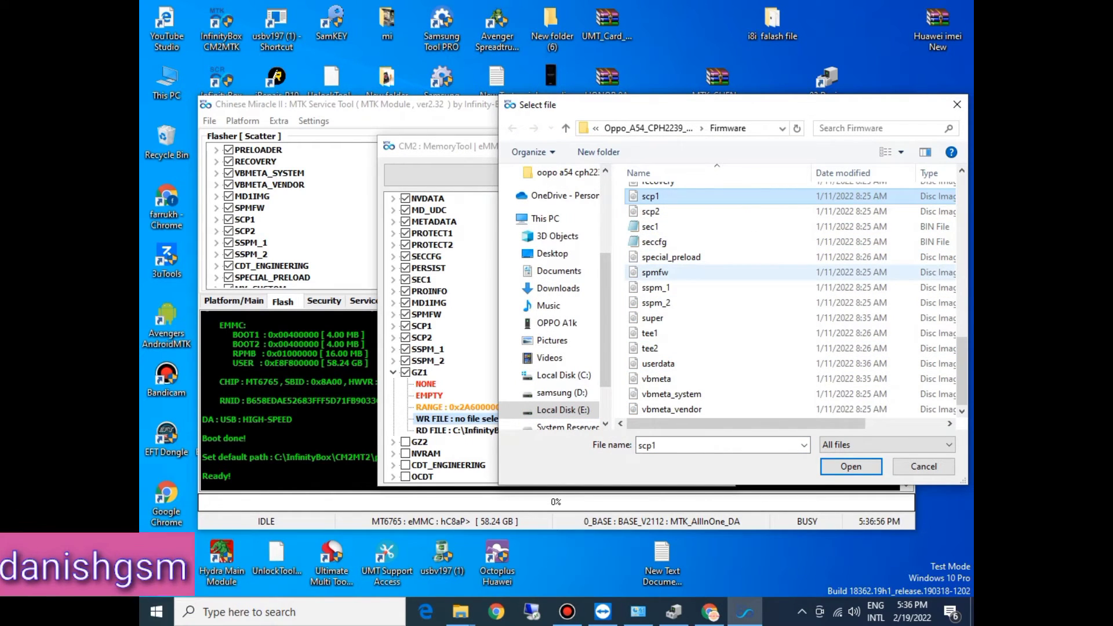
key("g")
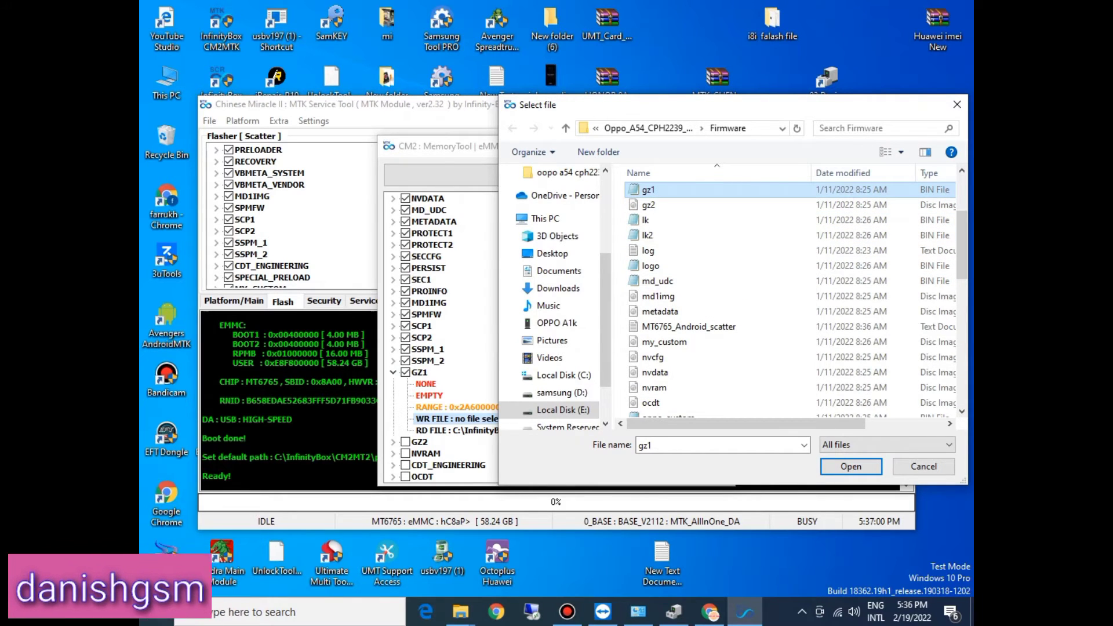
key("Return")
left_click(393, 372)
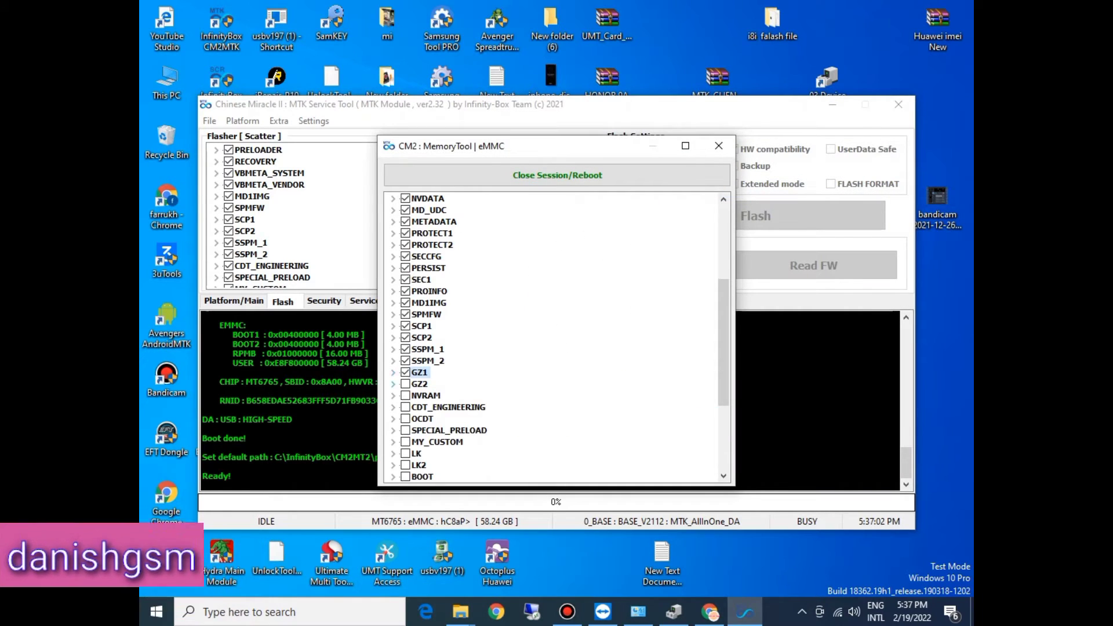
Step: Tick the GZ2 partition, assign the gz2 image from the Firmware folder as its write file, and collapse the entry
left_click(393, 383)
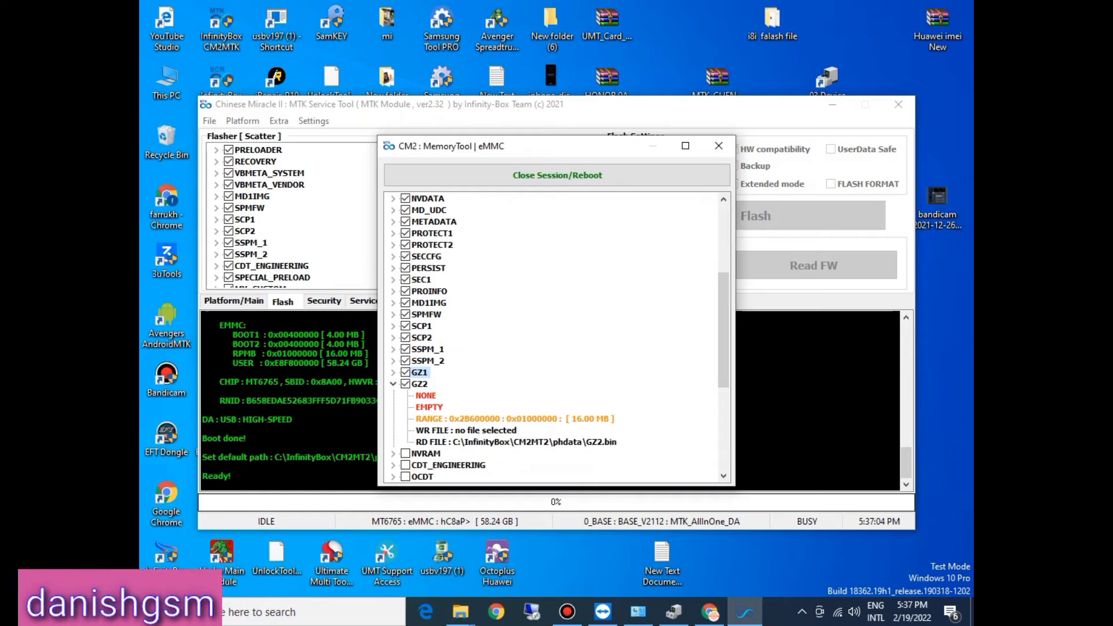
double_click(466, 431)
left_click(659, 285)
key("g")
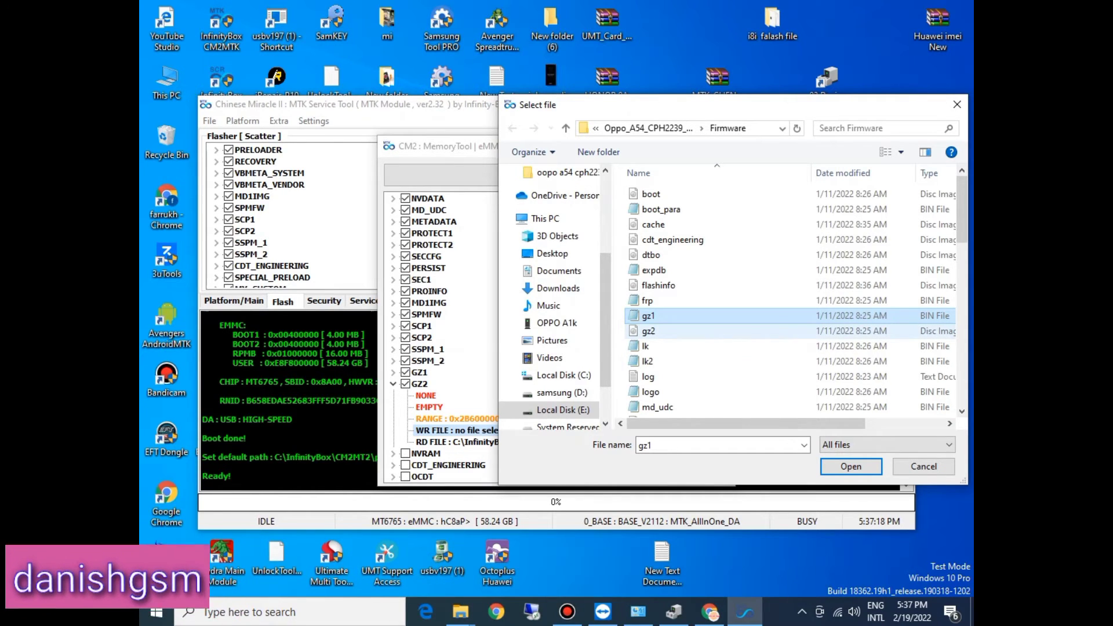
double_click(659, 332)
left_click(393, 384)
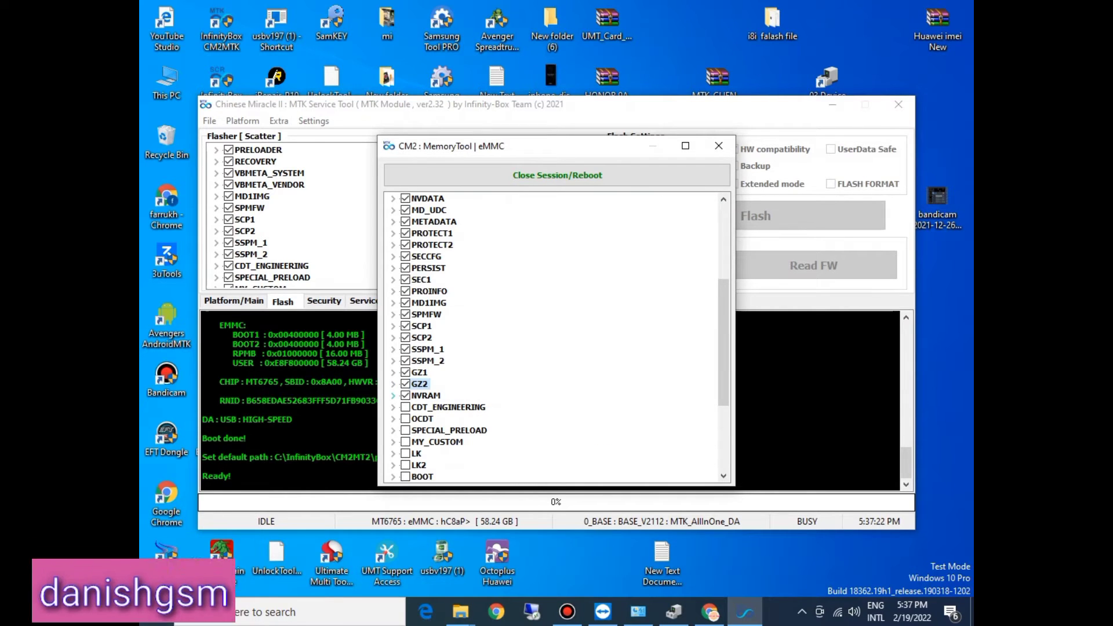
Step: Tick the NVRAM partition, assign the nvram image from the Firmware folder as its write file, and collapse the entry
left_click(393, 395)
double_click(458, 442)
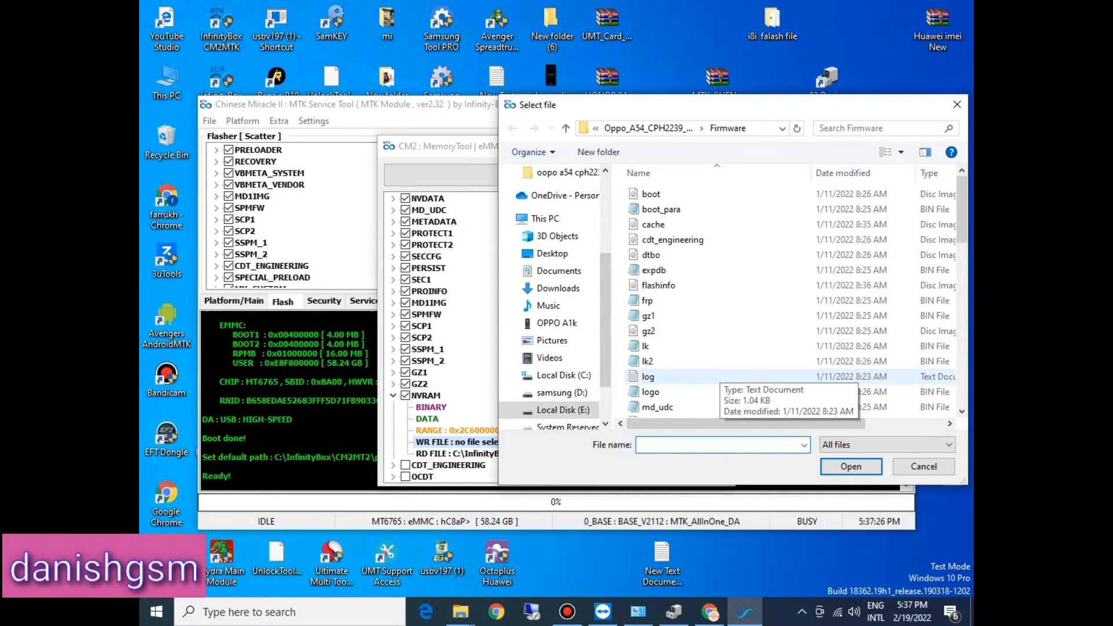
left_click(648, 361)
left_click(648, 315)
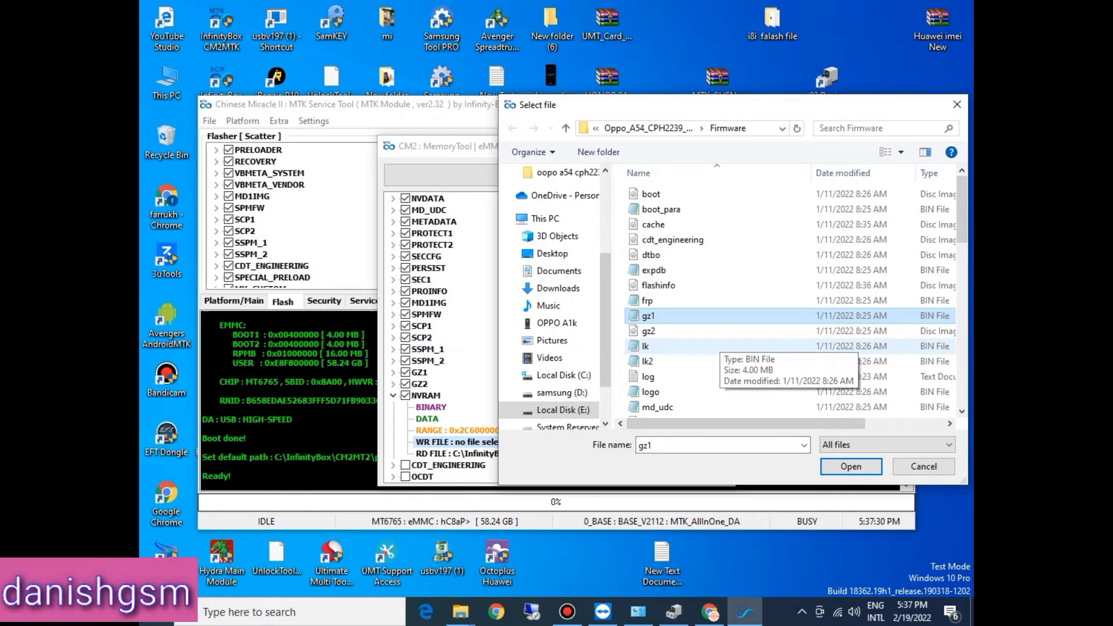
key("n")
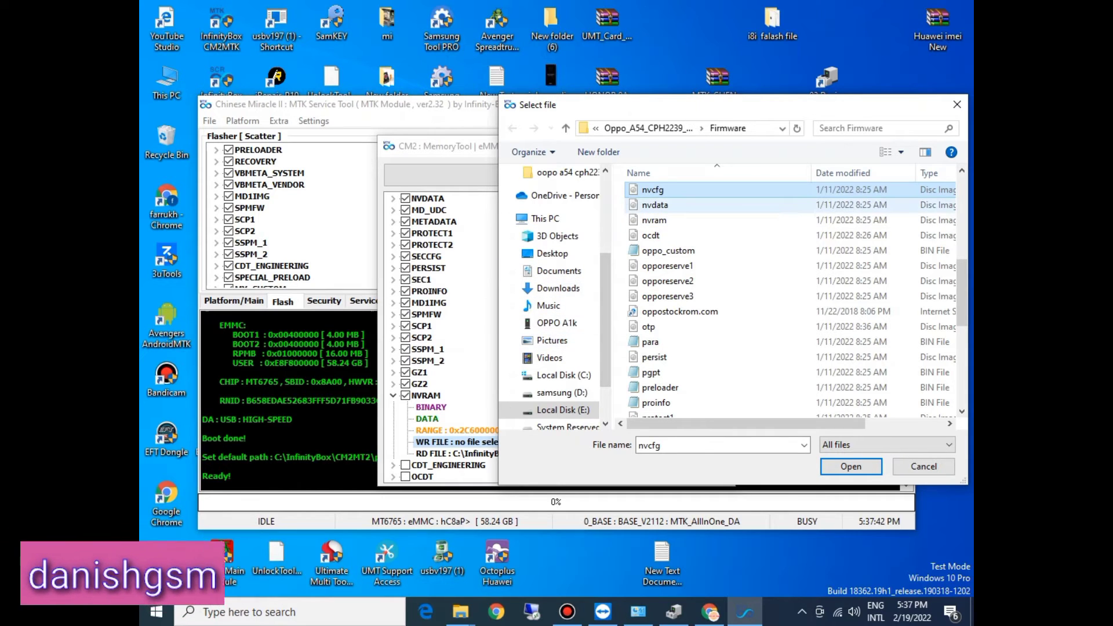
double_click(654, 220)
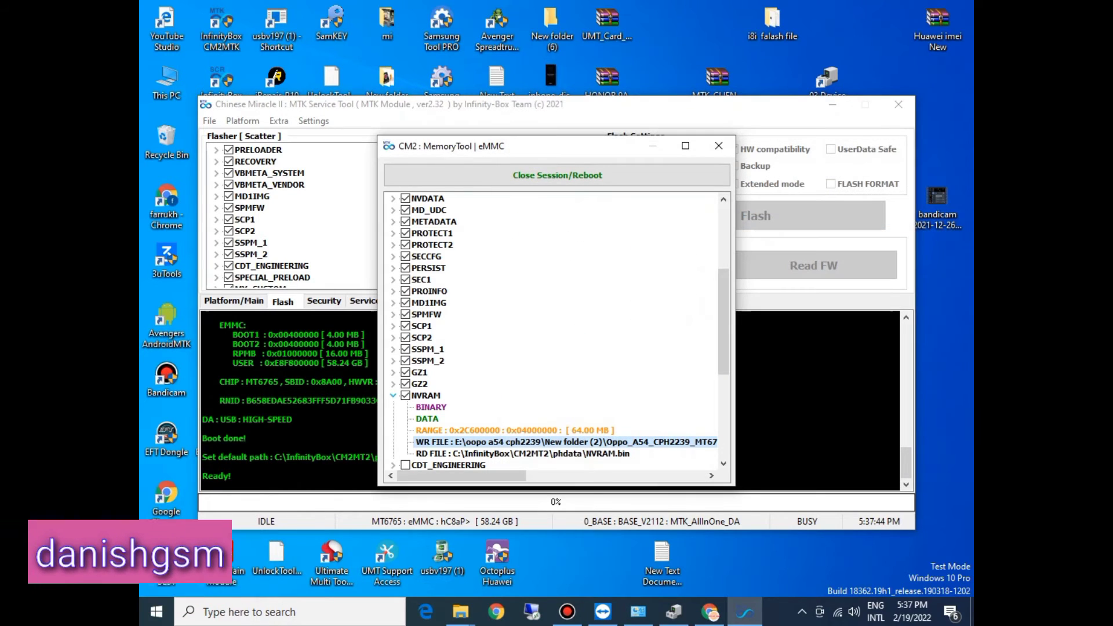
left_click(393, 396)
Step: Tick the CDT_ENGINEERING partition, assign the cdt_engineering image from the Firmware folder as its write file, and collapse the entry
left_click_drag(724, 343, 724, 406)
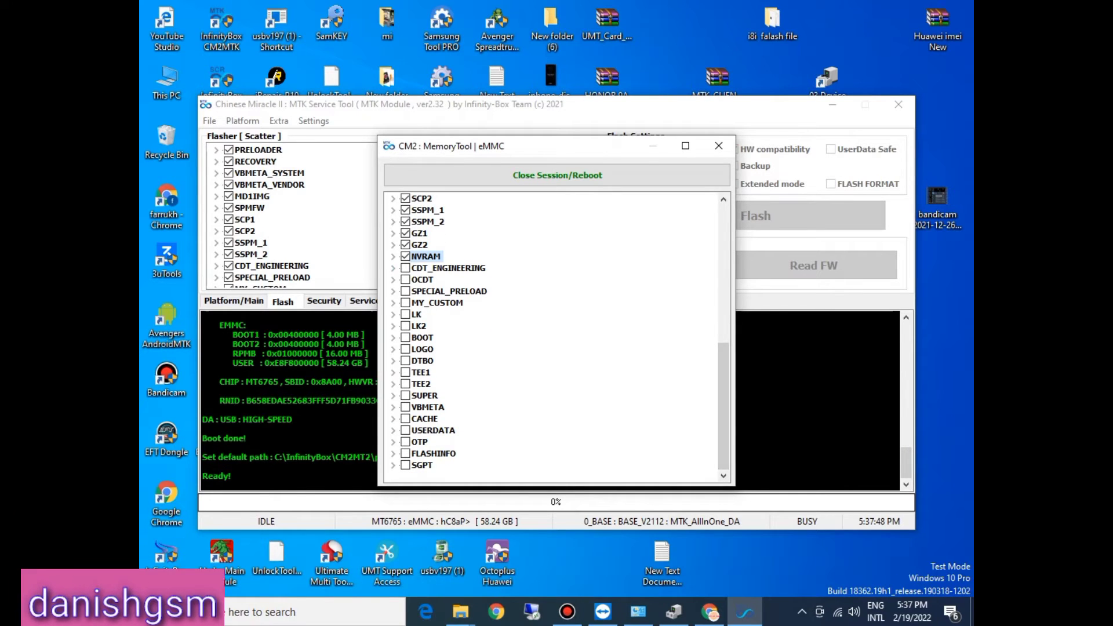
left_click(405, 268)
double_click(463, 314)
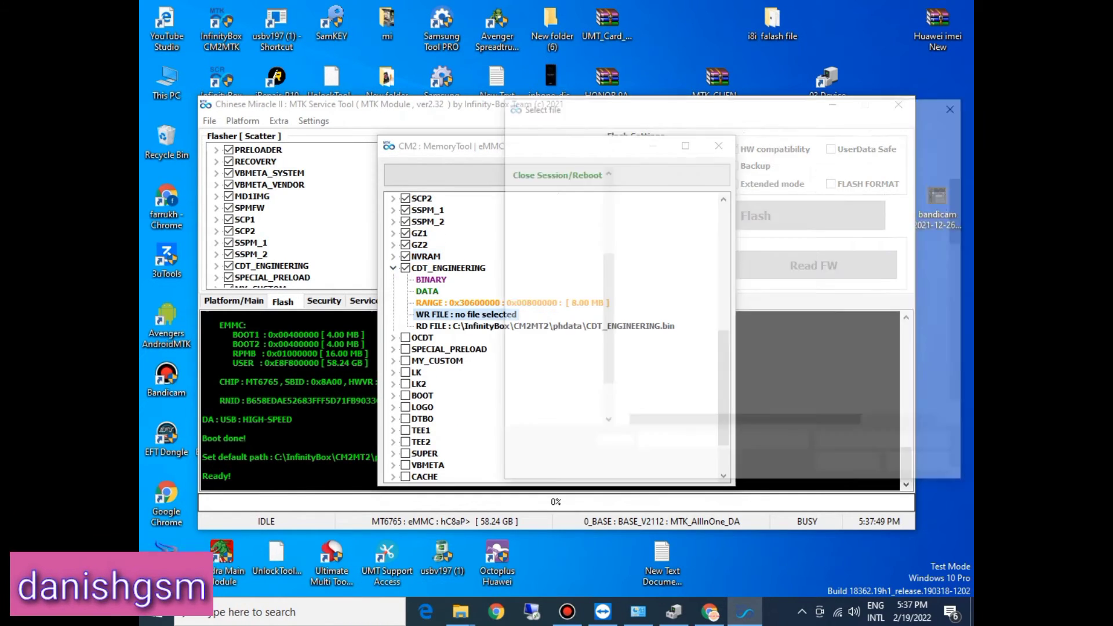
left_click(696, 331)
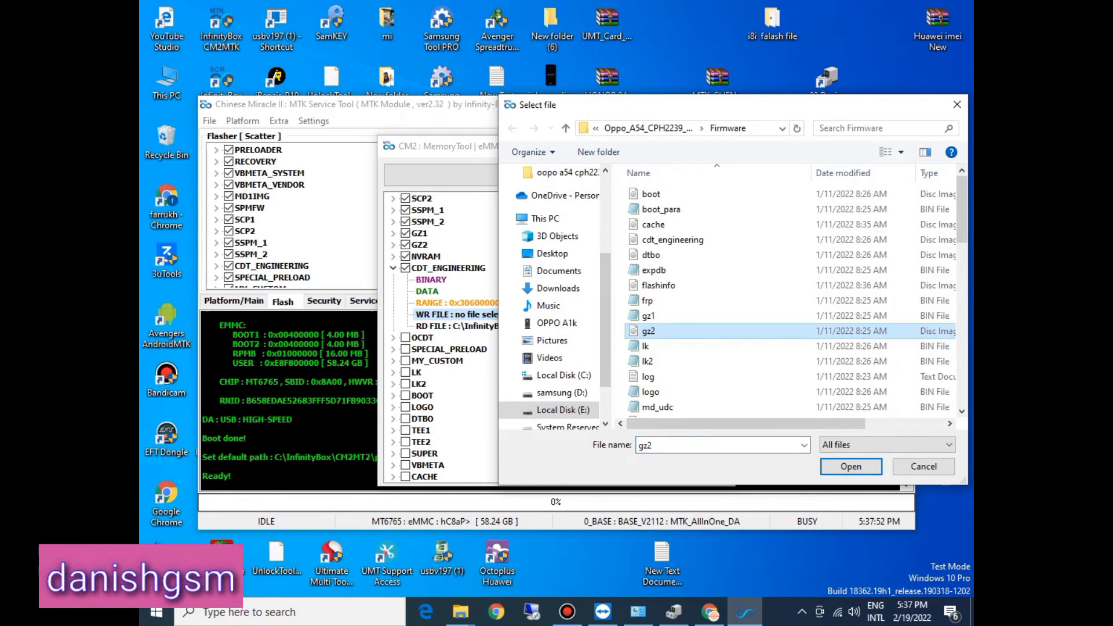
key("n")
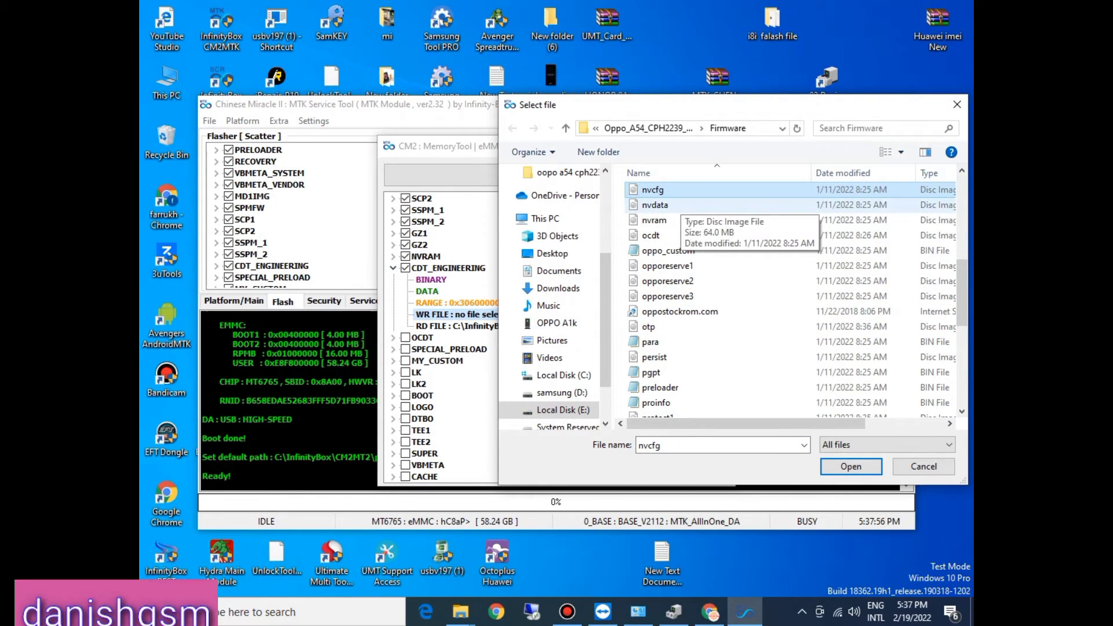
key("c")
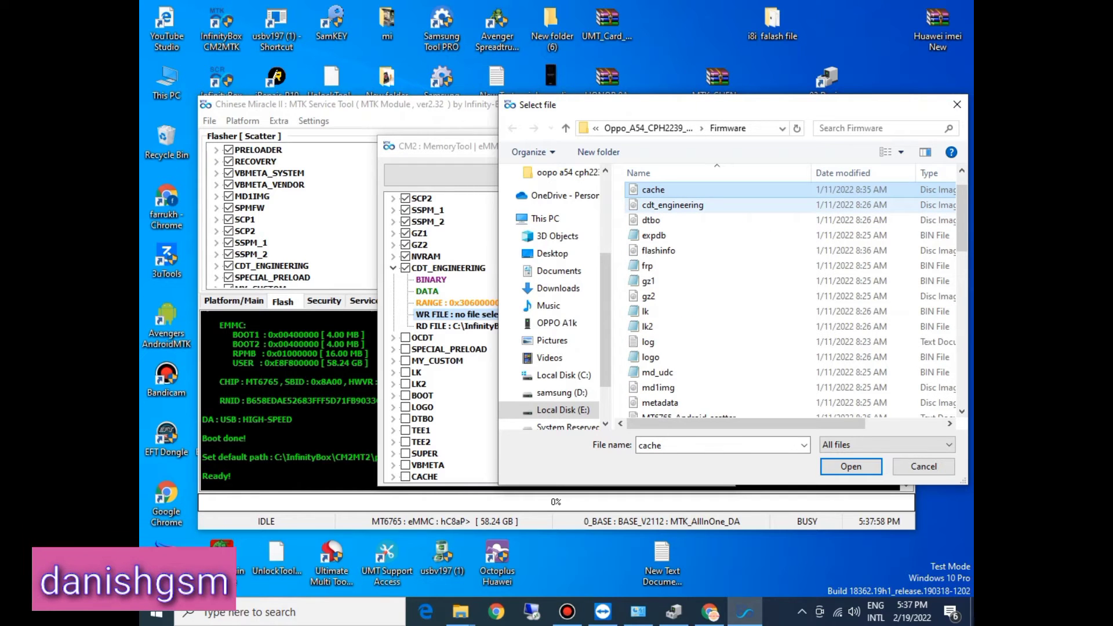
double_click(673, 205)
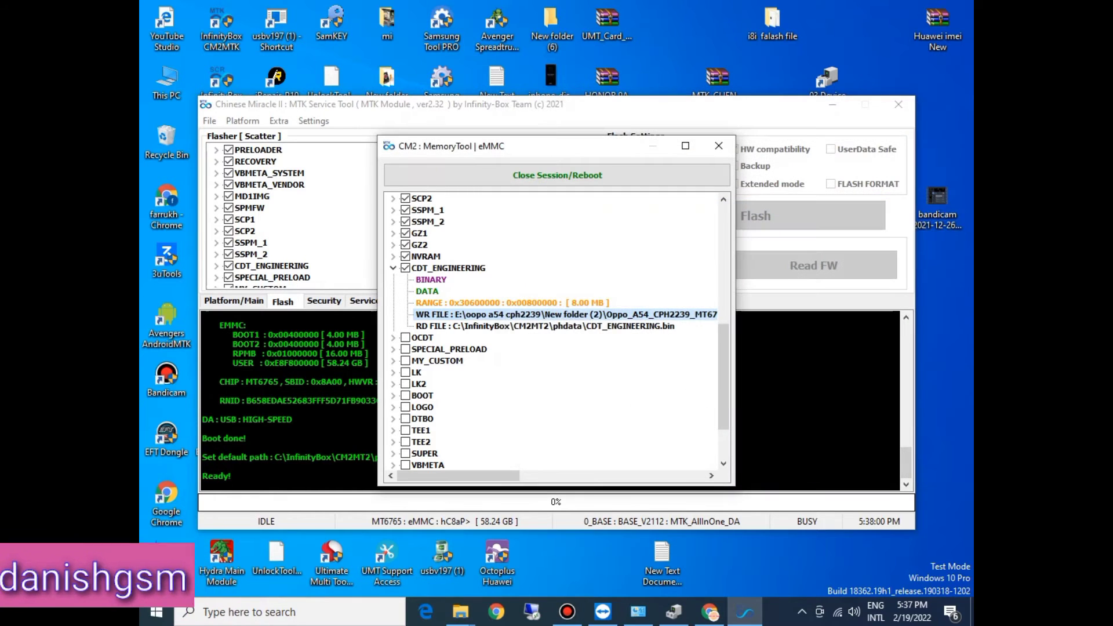
left_click(393, 268)
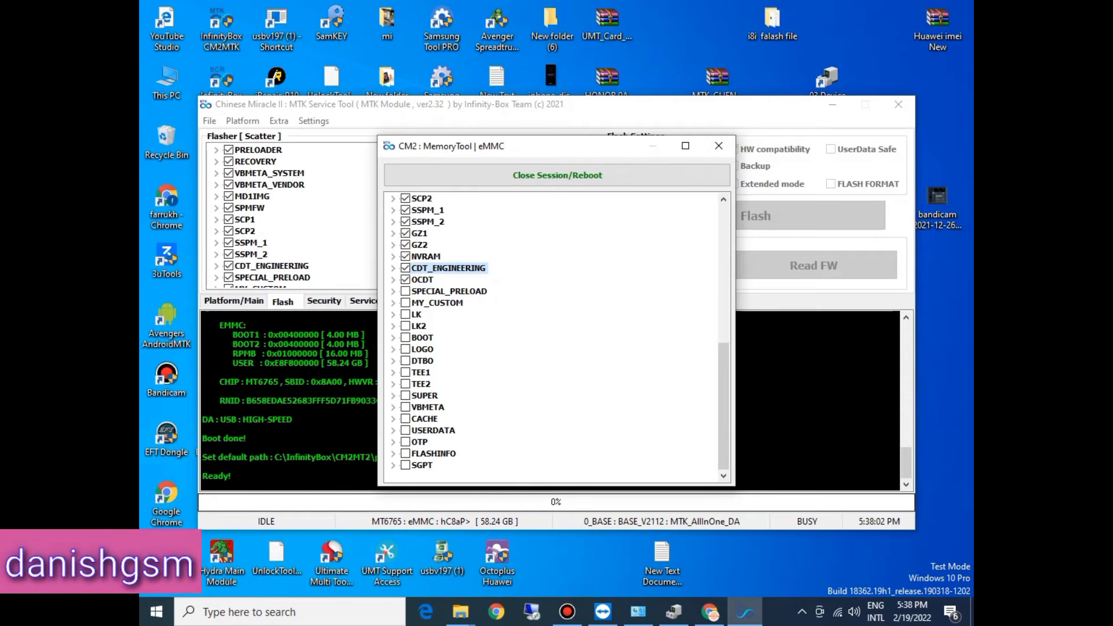
Step: Tick the OCDT partition and open the file selection for its write file
left_click(405, 279)
double_click(475, 325)
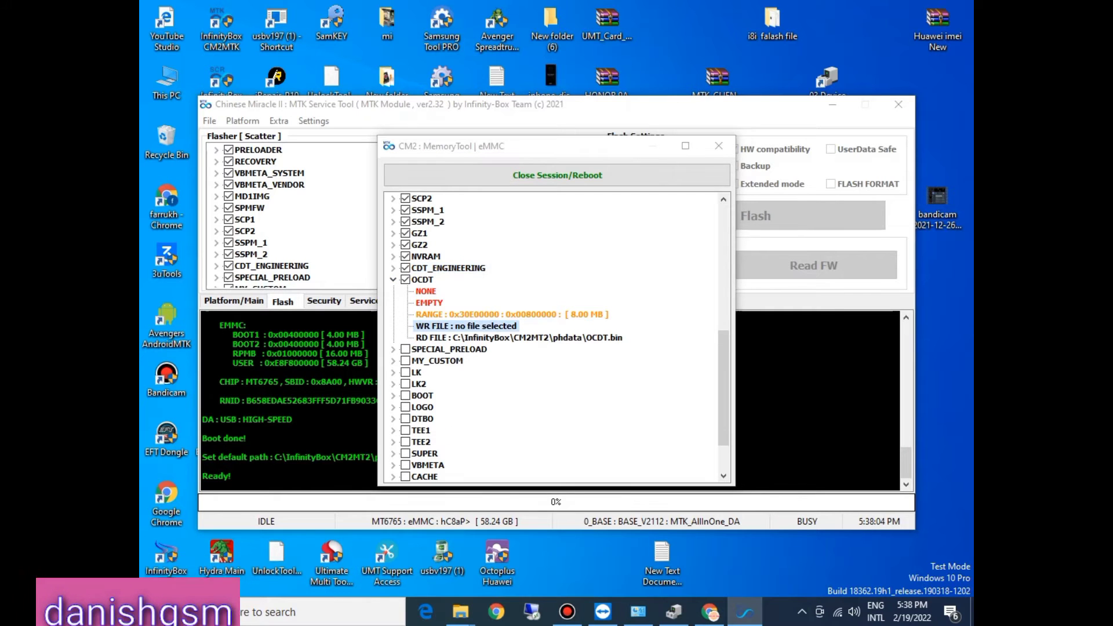
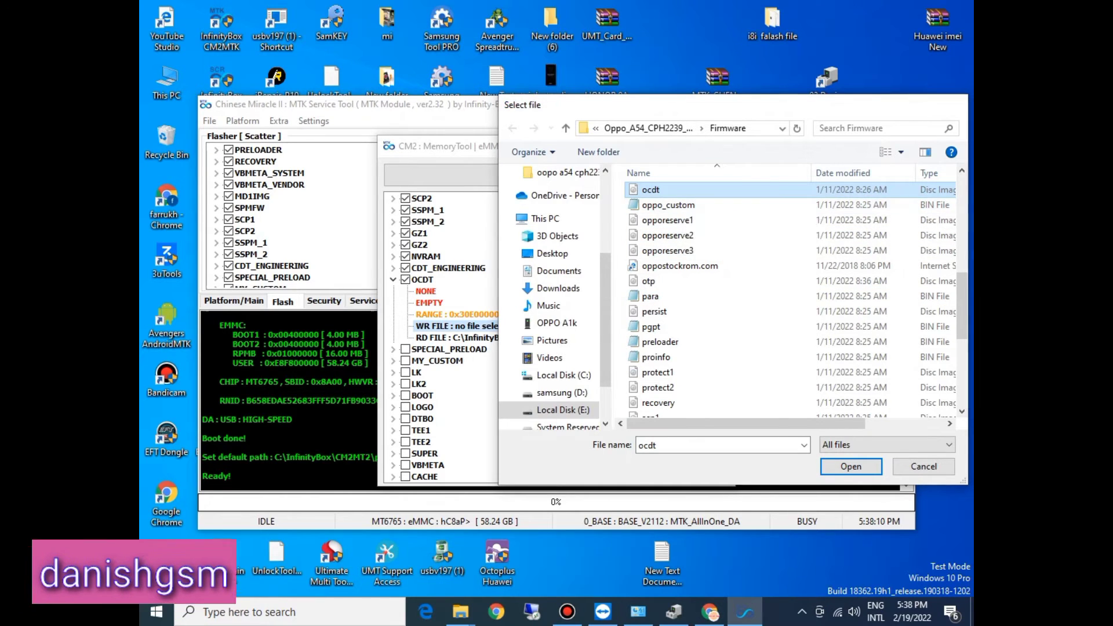
Step: Assign the ocdt image from the Firmware folder as the OCDT partition's write file and collapse the entry
key("Return")
left_click(393, 280)
Step: Tick the SPECIAL_PRELOAD partition, assign the special_preload image from the Firmware folder as its write file, and collapse the entry
left_click(405, 291)
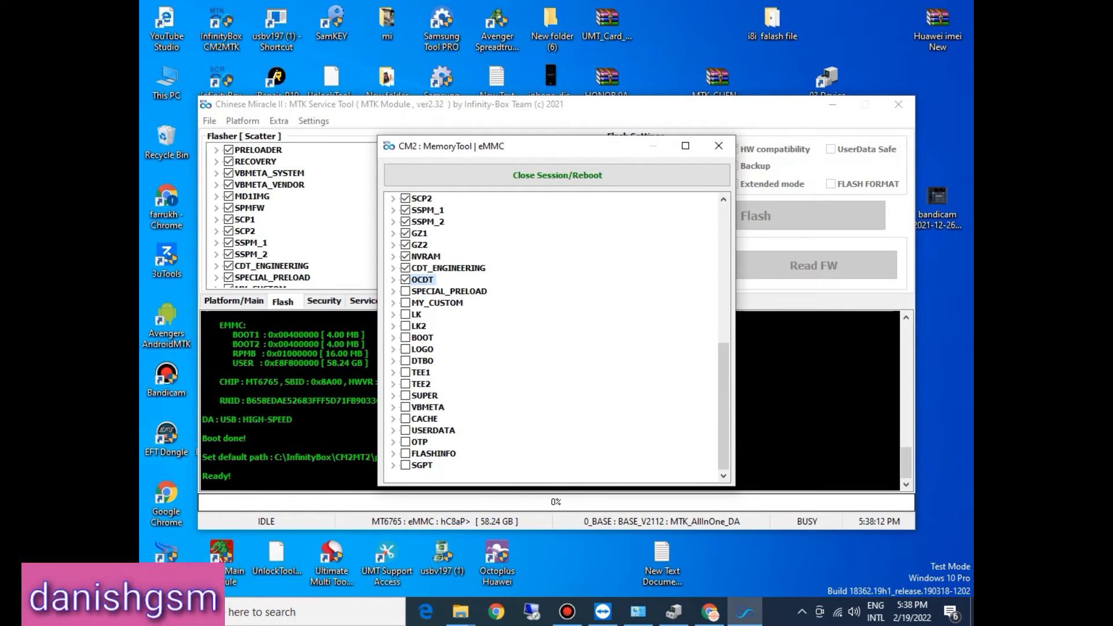
left_click(393, 291)
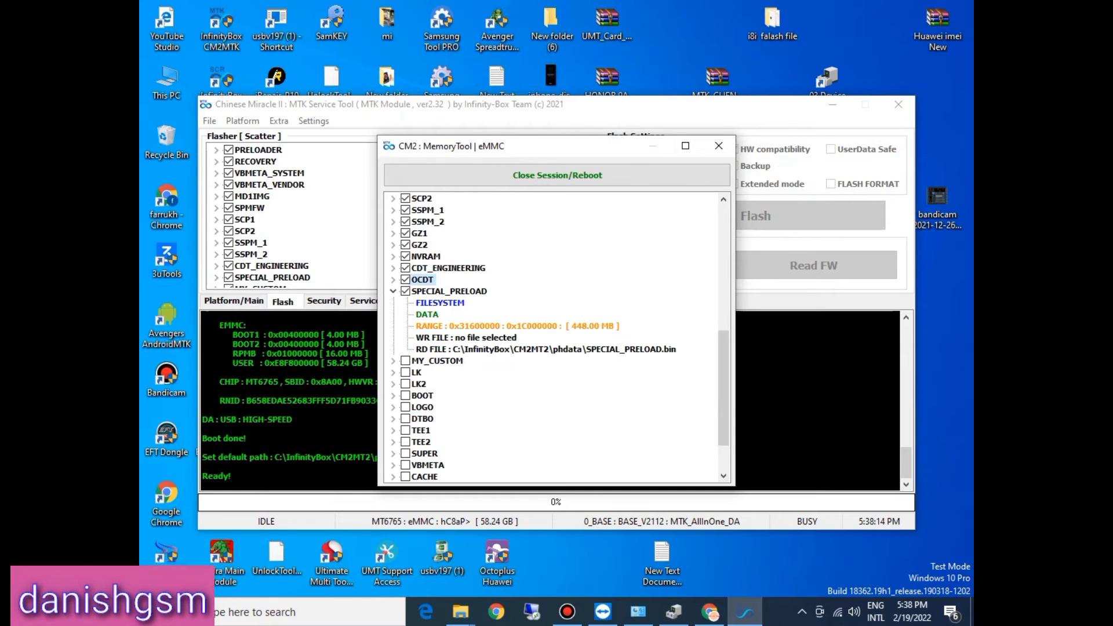
double_click(477, 338)
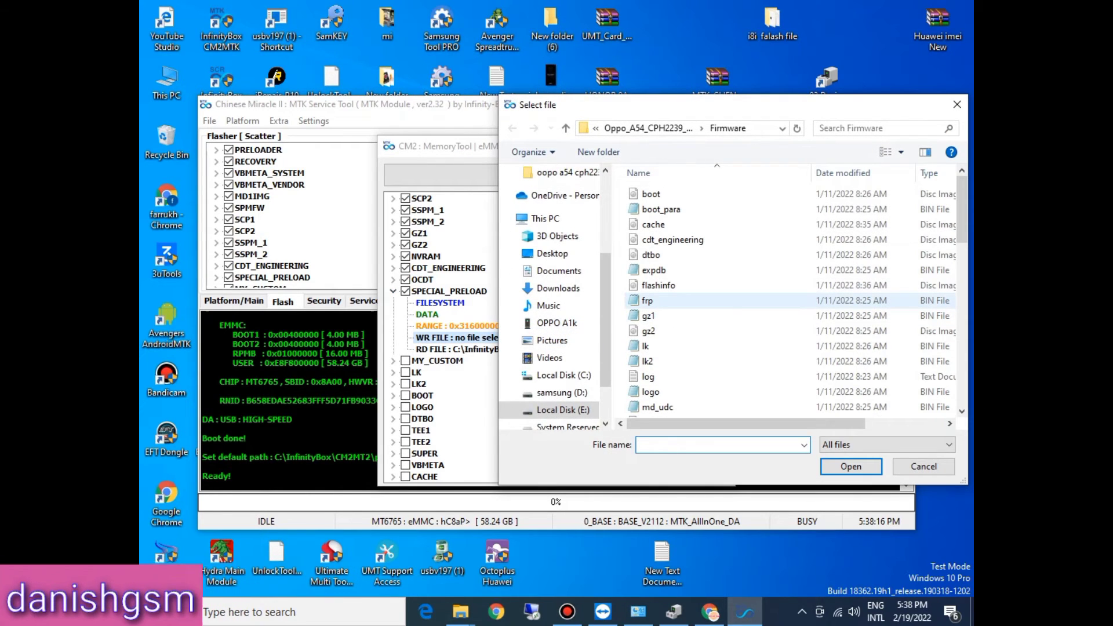
left_click(673, 301)
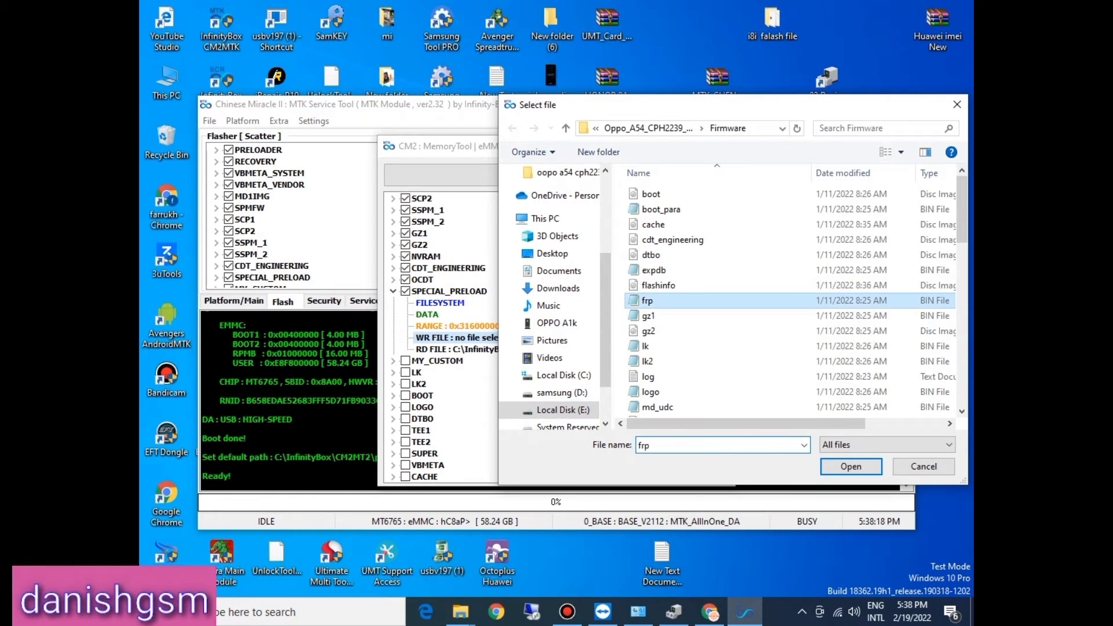
key("s")
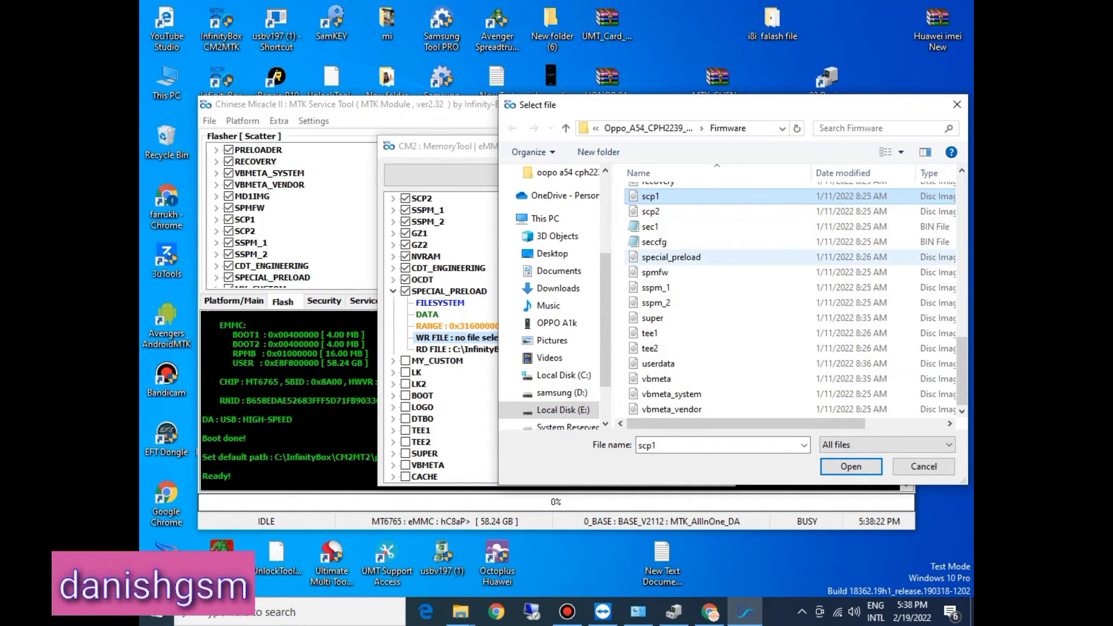
double_click(672, 257)
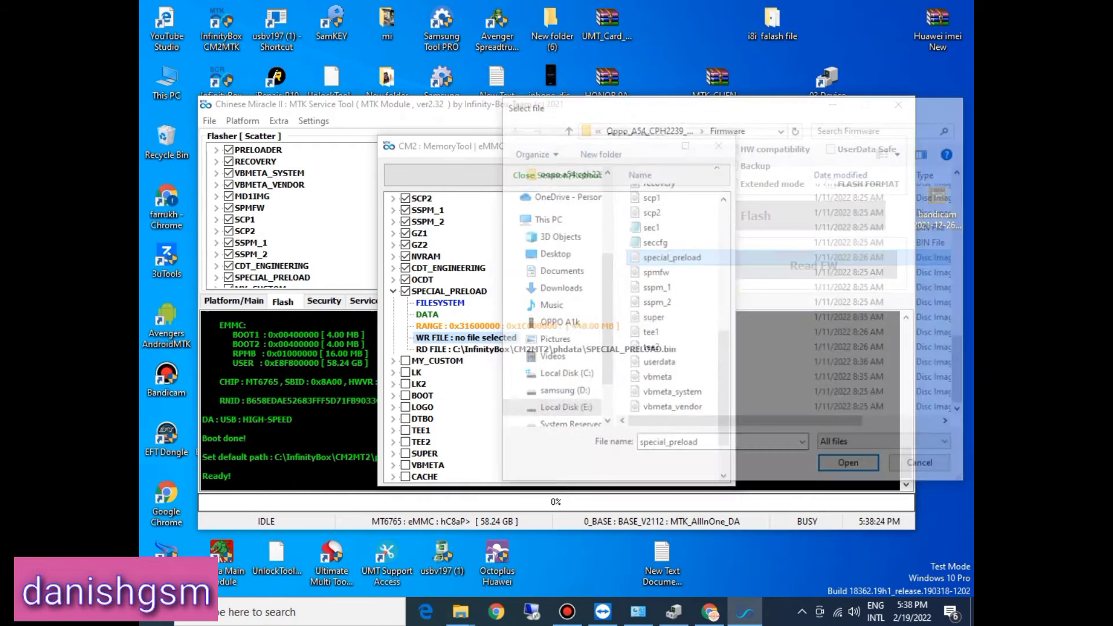
left_click(393, 292)
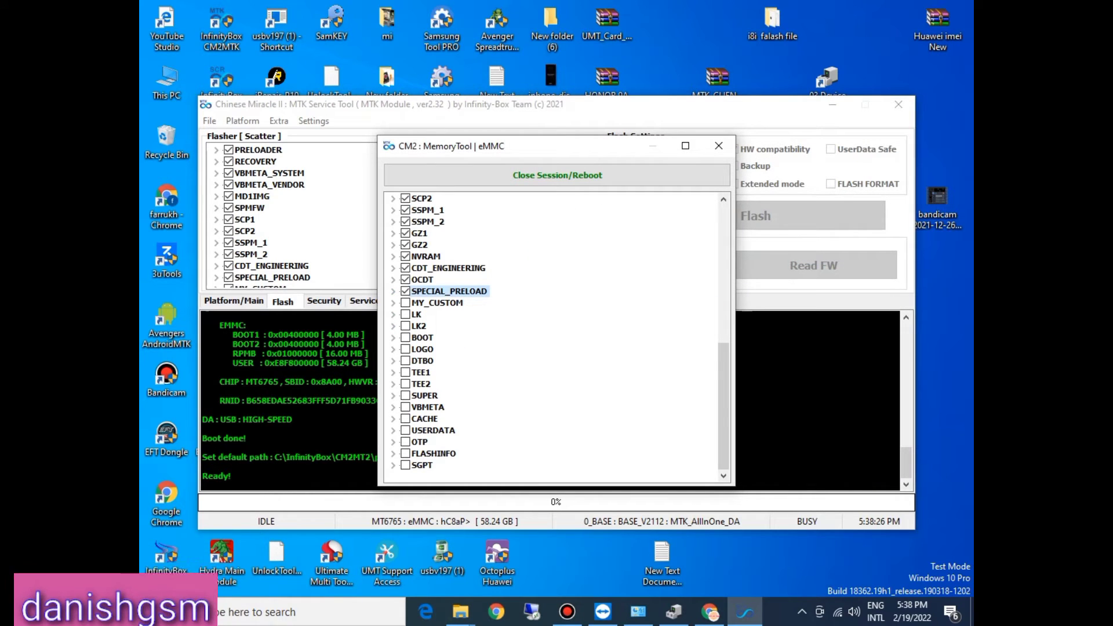
Step: Tick the MY_CUSTOM partition, assign the my_custom image from the Firmware folder as its write file, and collapse the entry
left_click(406, 303)
left_click(393, 303)
double_click(458, 349)
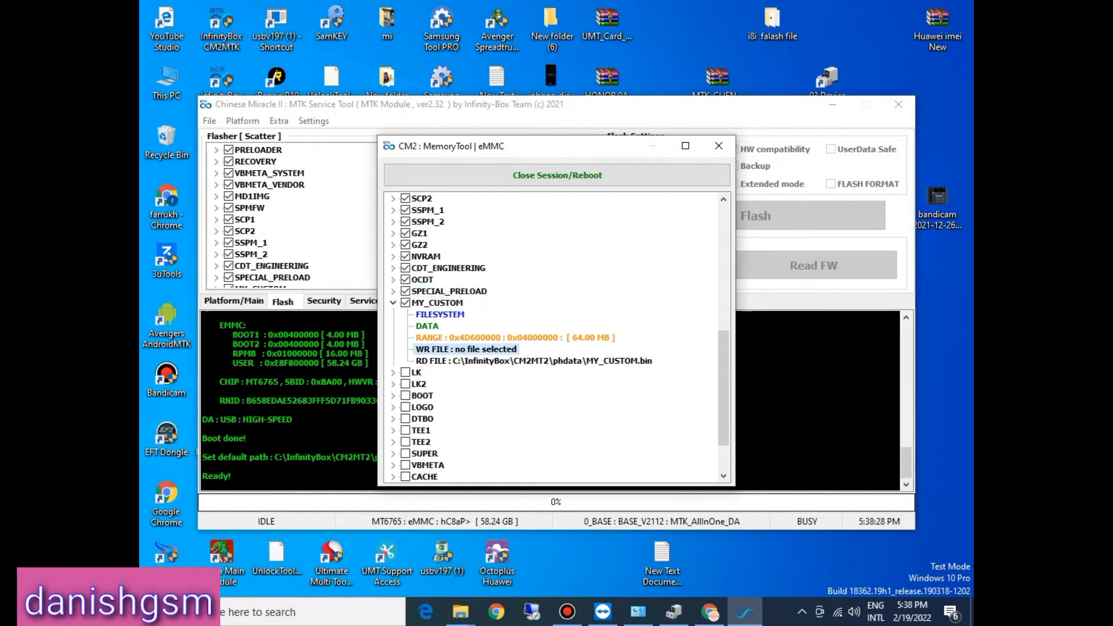
left_click(649, 316)
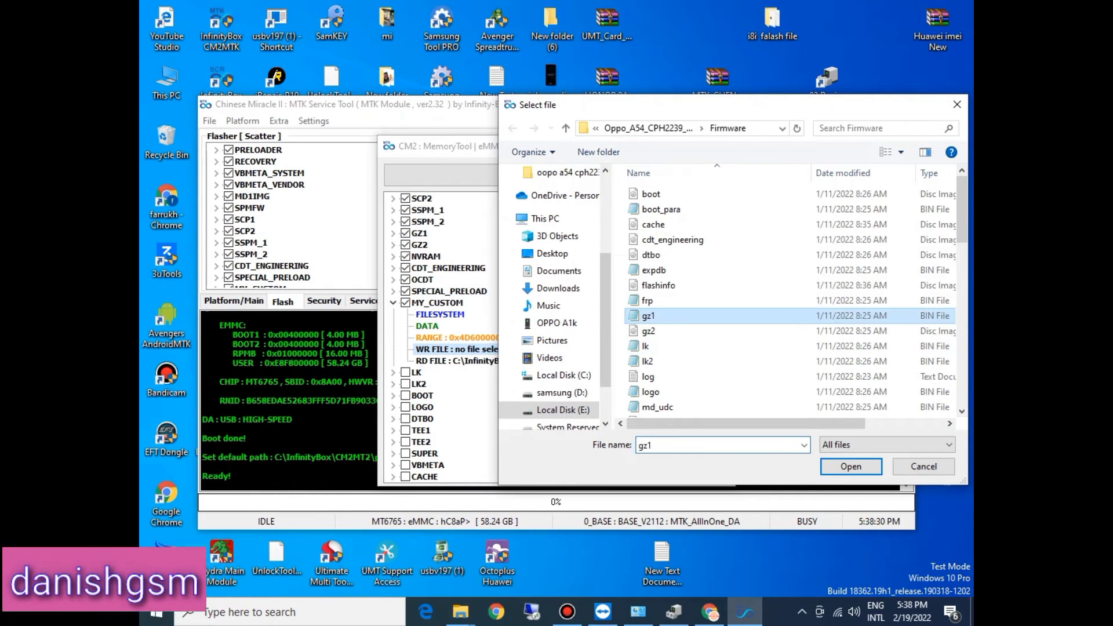
key("m")
left_click(650, 331)
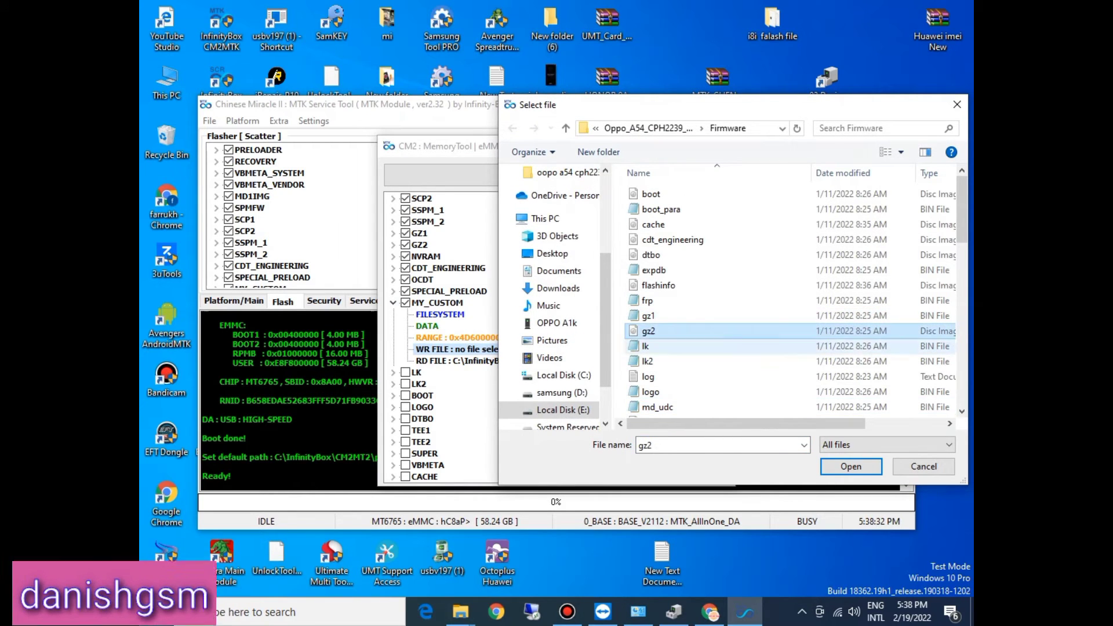
key("m")
key("m")
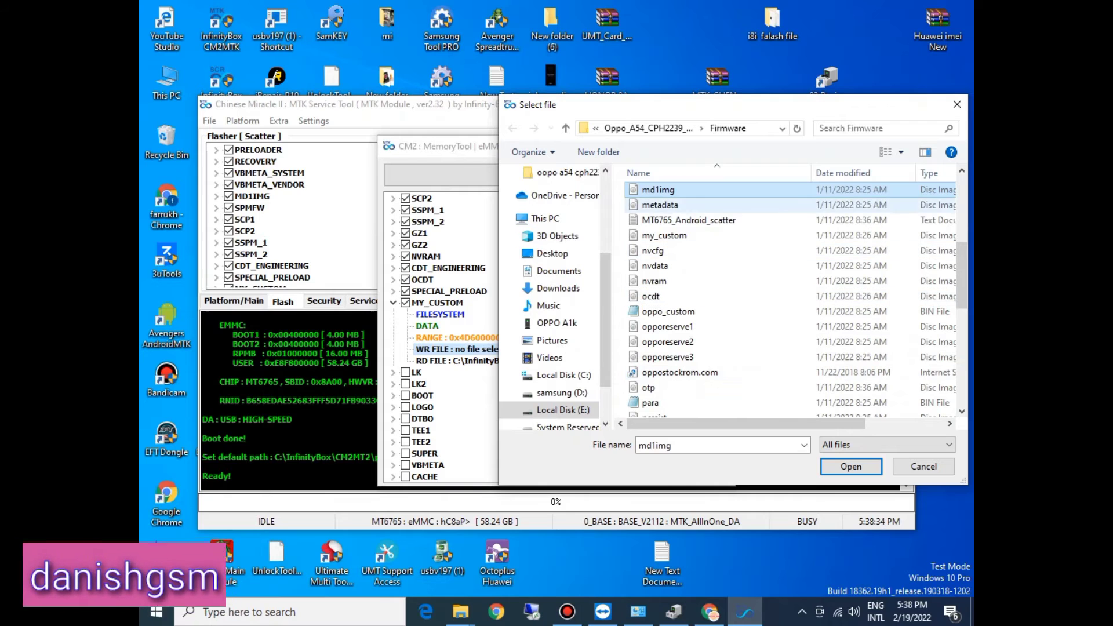
left_click(660, 206)
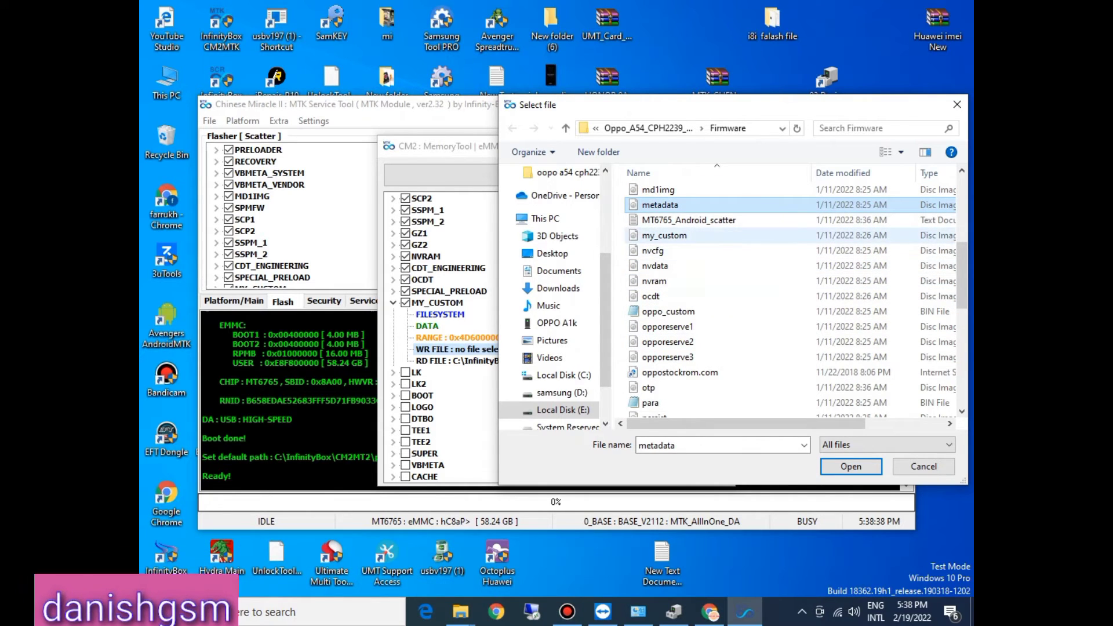
double_click(664, 236)
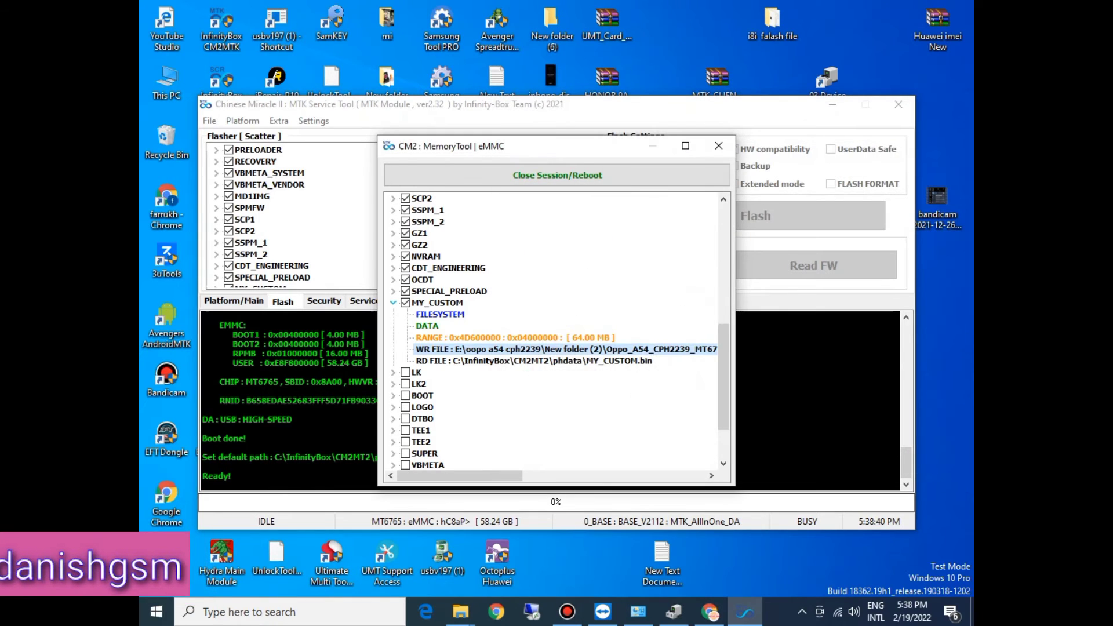
left_click(393, 302)
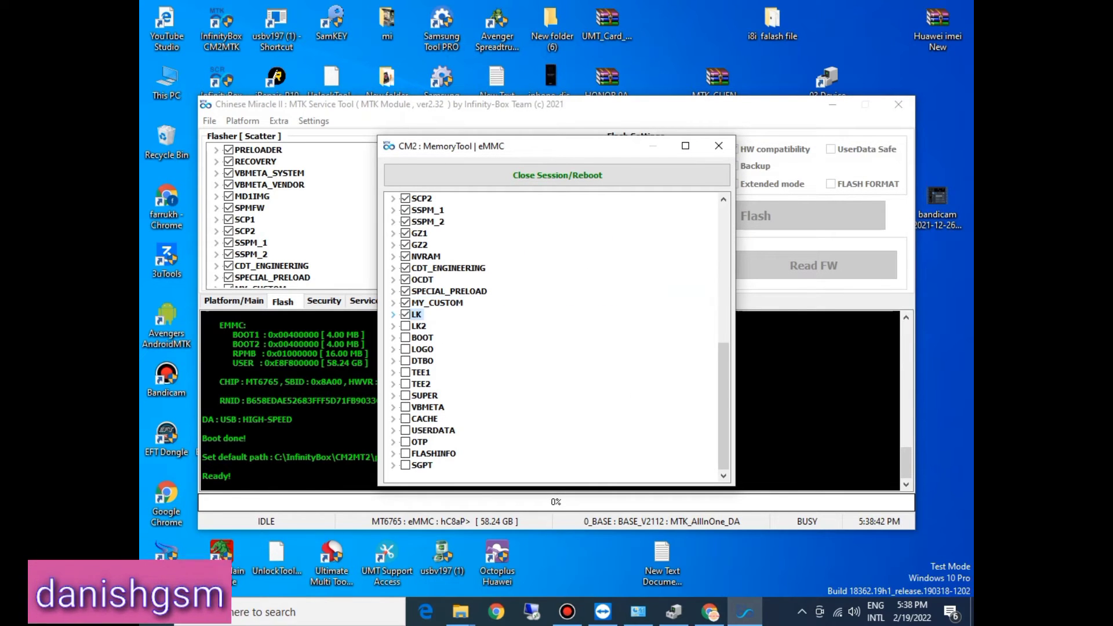
Step: Tick the LK partition, assign the lk BIN file from the Firmware folder as its write file, and collapse the entry
left_click(393, 314)
double_click(460, 360)
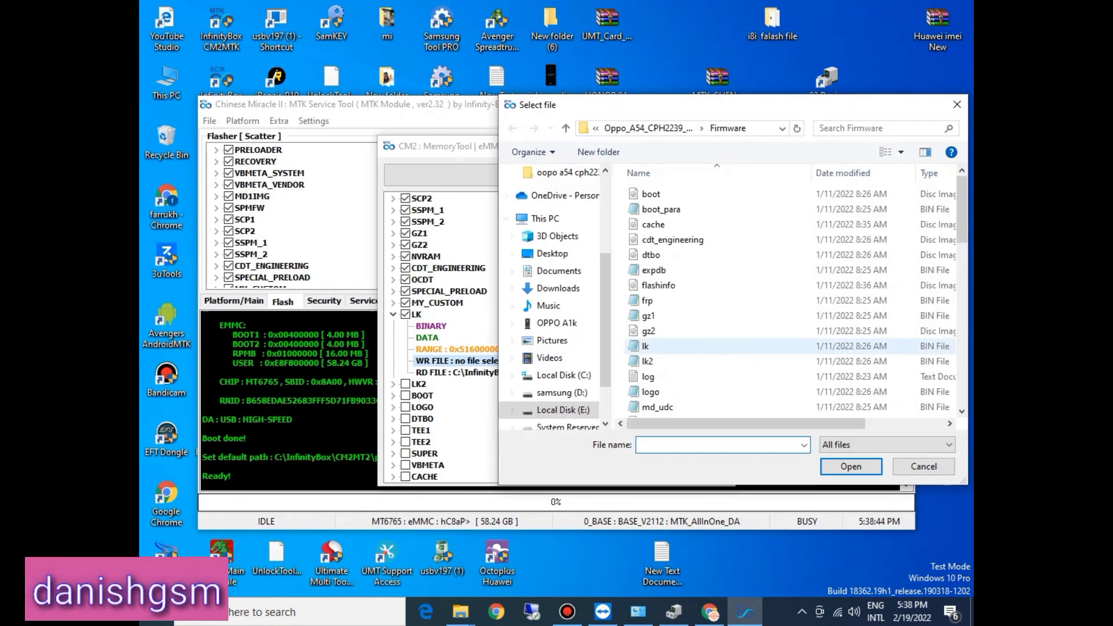
left_click(645, 346)
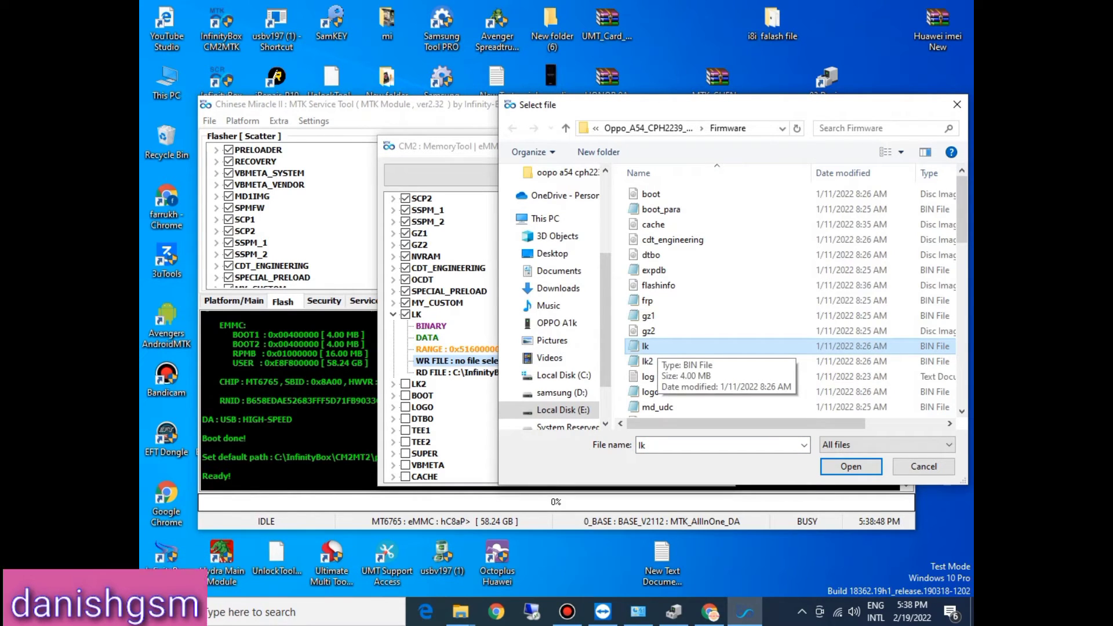
double_click(656, 346)
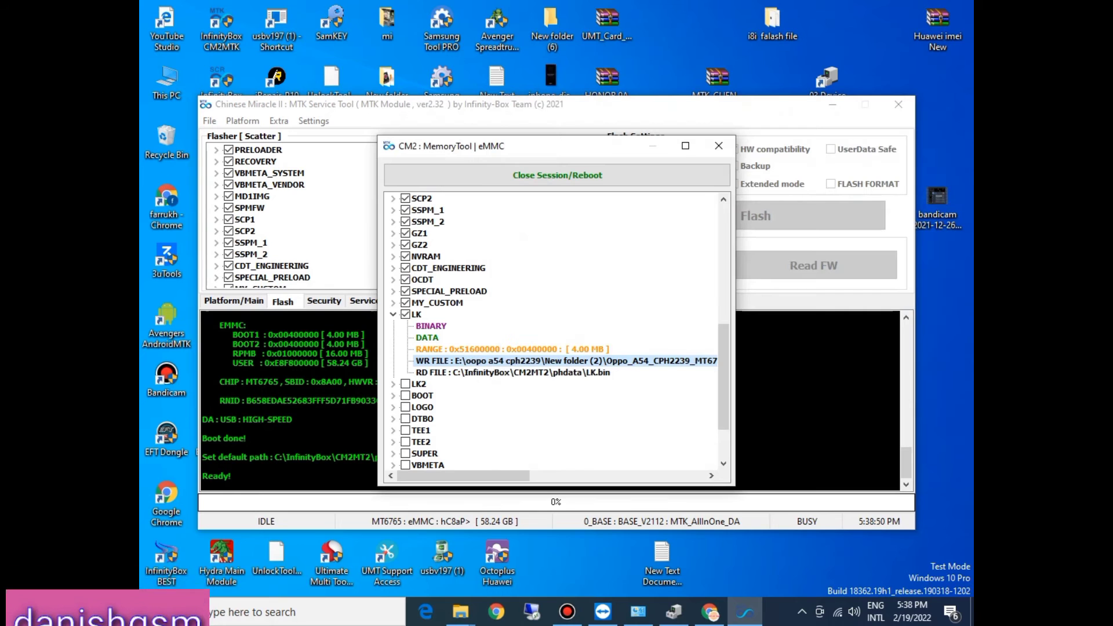
left_click(393, 314)
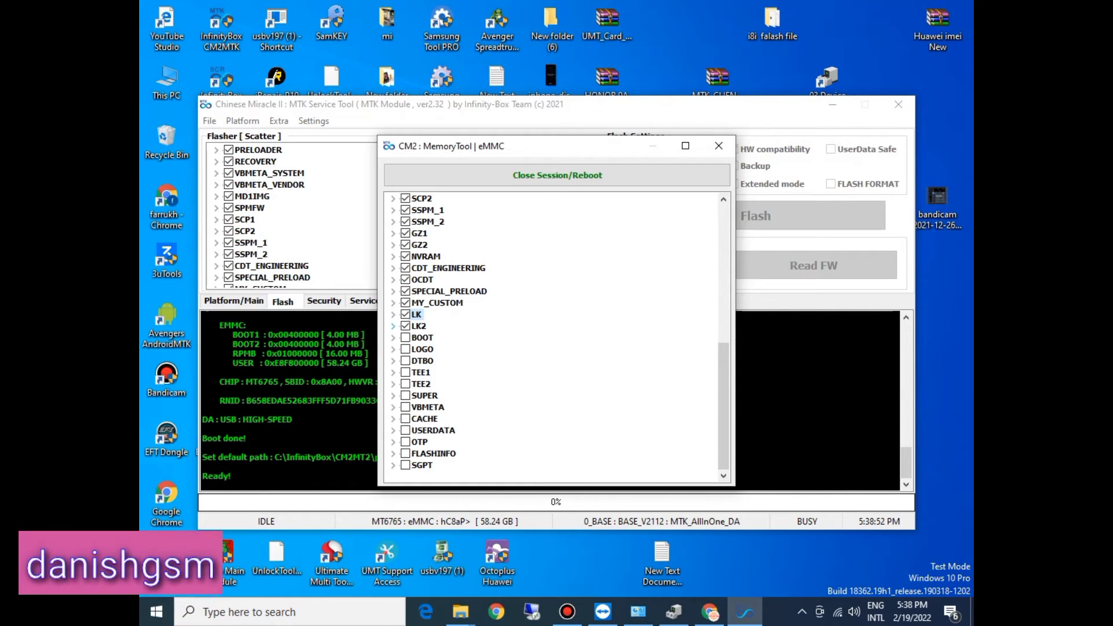
Step: Tick the LK2 partition, assign the lk2 BIN file from the Firmware folder as its write file, and collapse the entry
left_click(393, 325)
double_click(455, 372)
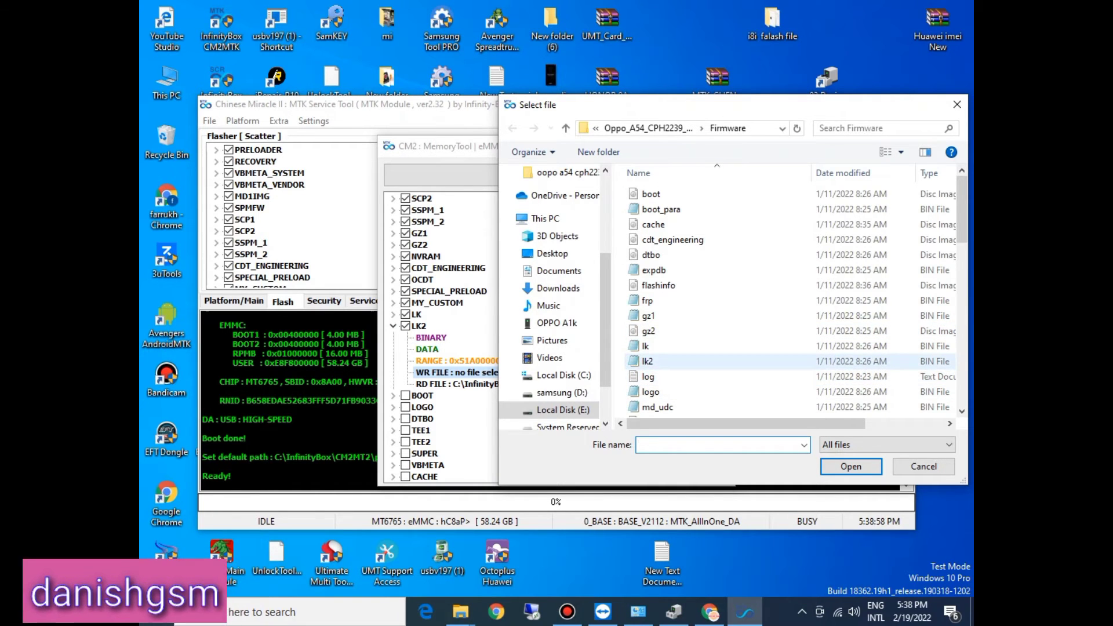
double_click(648, 361)
left_click(393, 326)
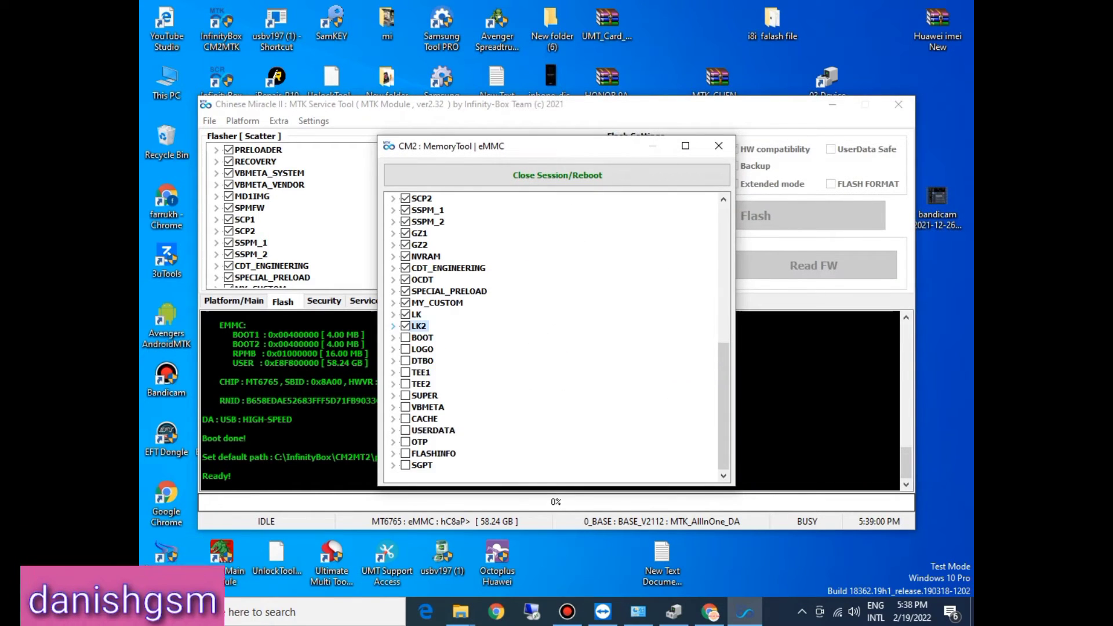
Step: Tick the BOOT partition, assign the boot image from the Firmware folder as its write file, and collapse the entry
left_click(393, 337)
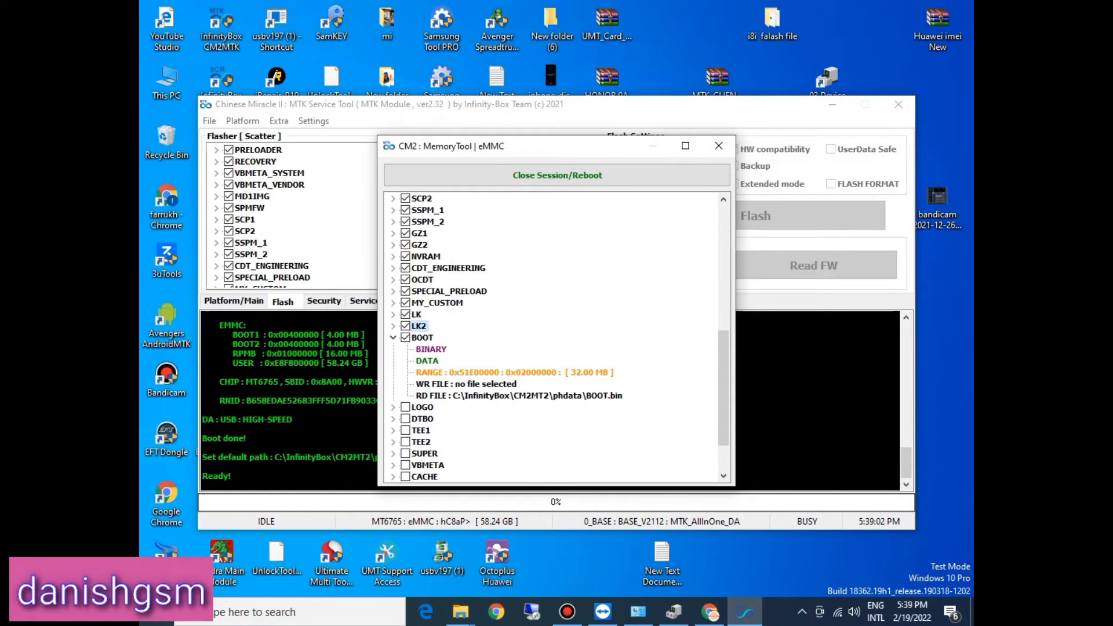
double_click(503, 385)
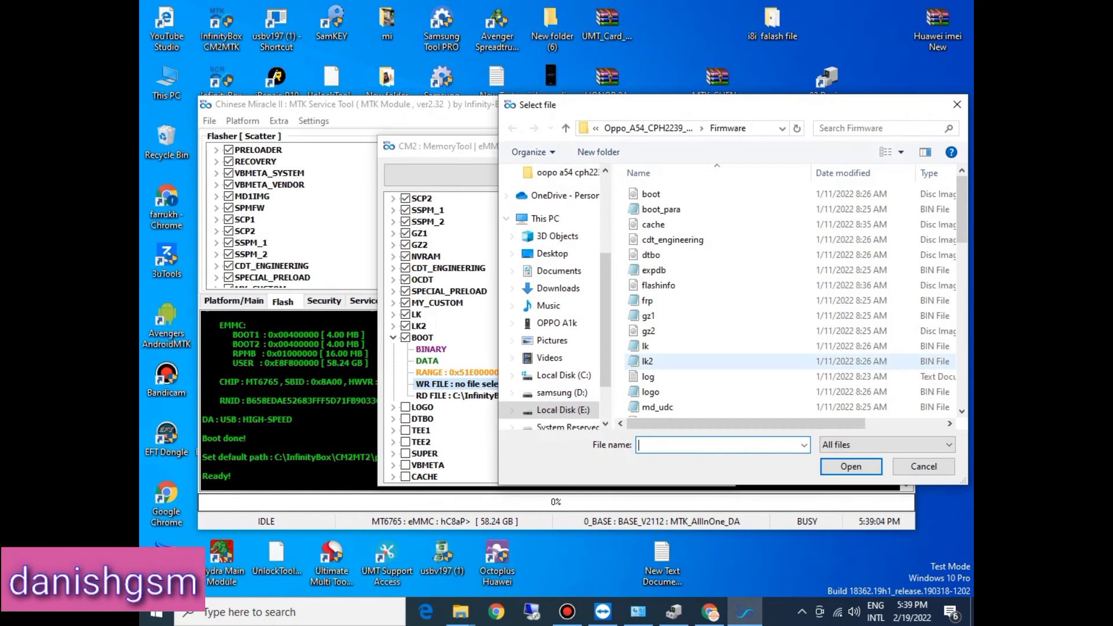
left_click(649, 361)
key("b")
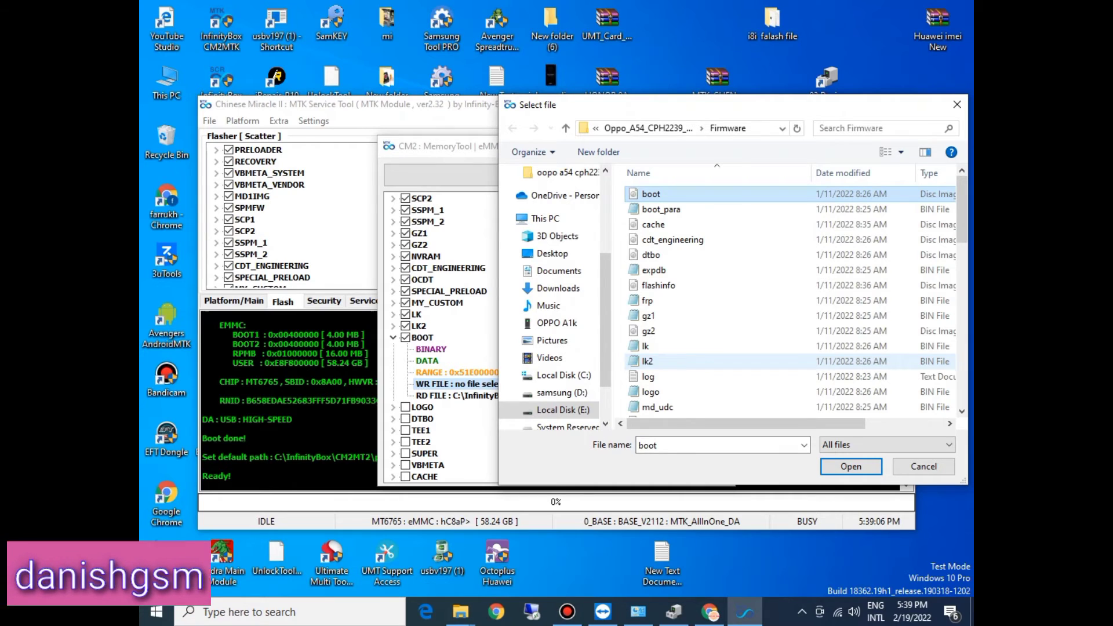
double_click(651, 193)
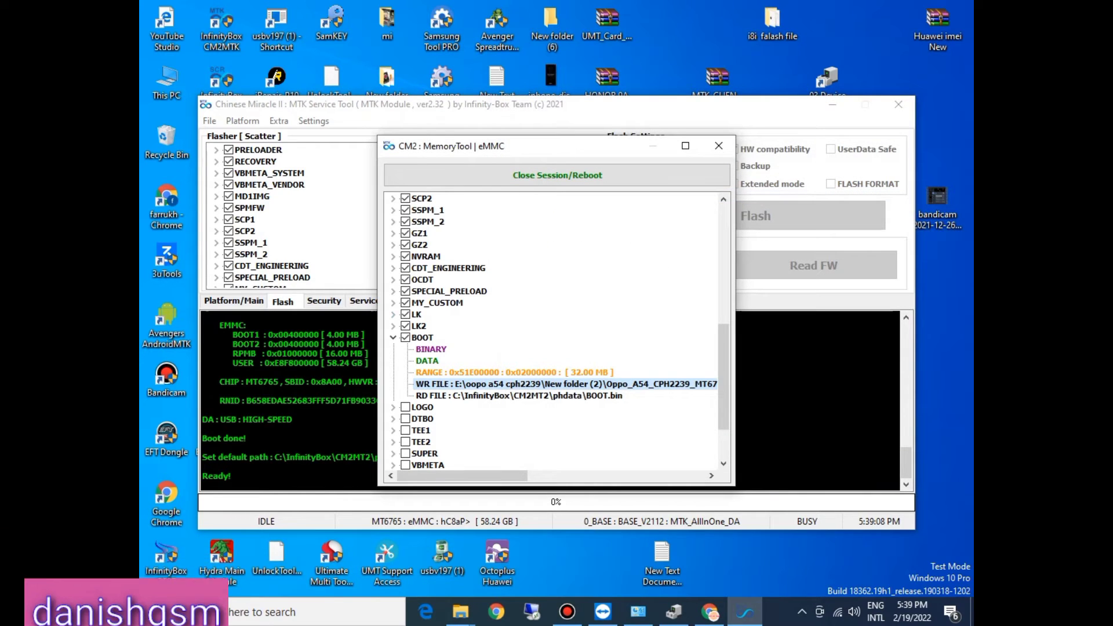
left_click(393, 337)
Step: Expand the LOGO partition entry to show its write file setting
left_click(393, 349)
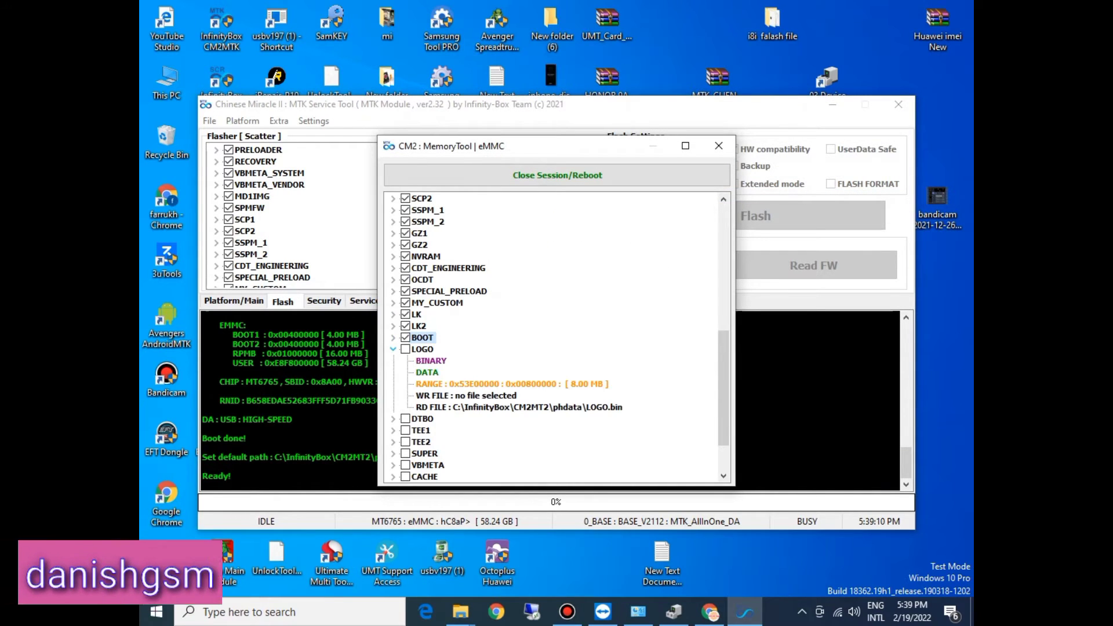
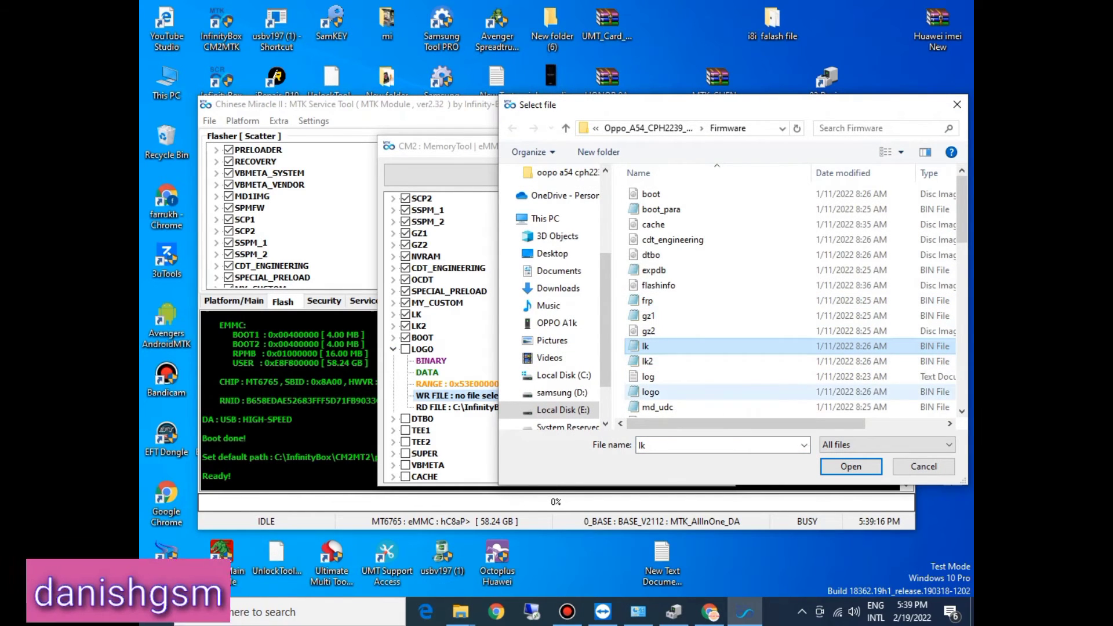
Step: Assign the logo BIN file from the Firmware folder as the LOGO partition's write file and collapse the entry
double_click(648, 392)
left_click(393, 349)
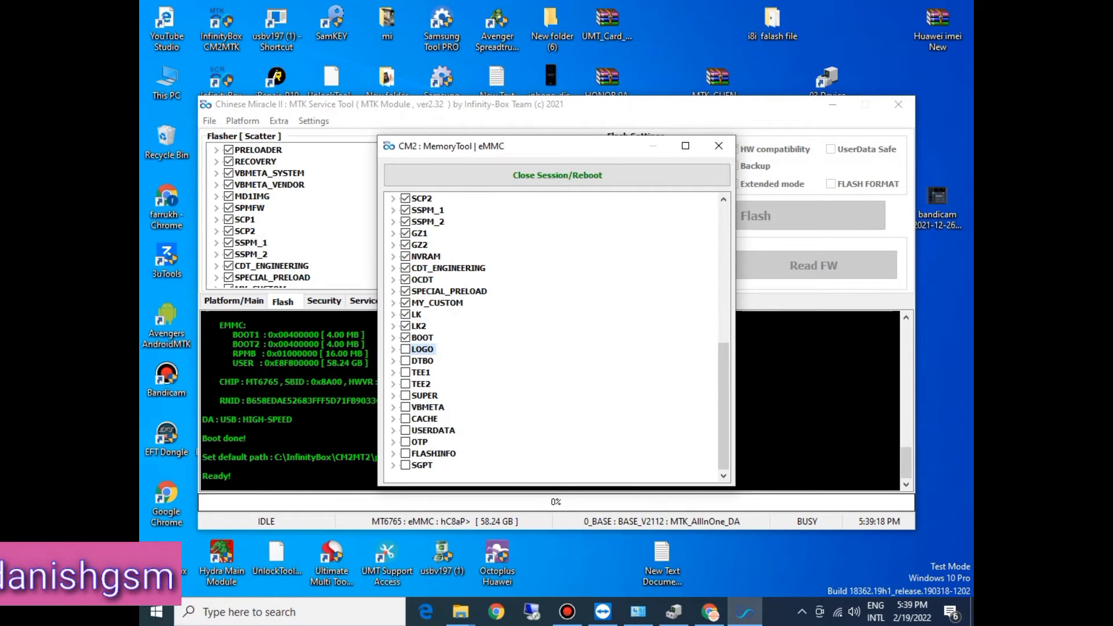
Step: Tick the DTBO partition, assign the dtbo image from the Firmware folder as its write file, and collapse the entry
left_click(393, 361)
double_click(467, 407)
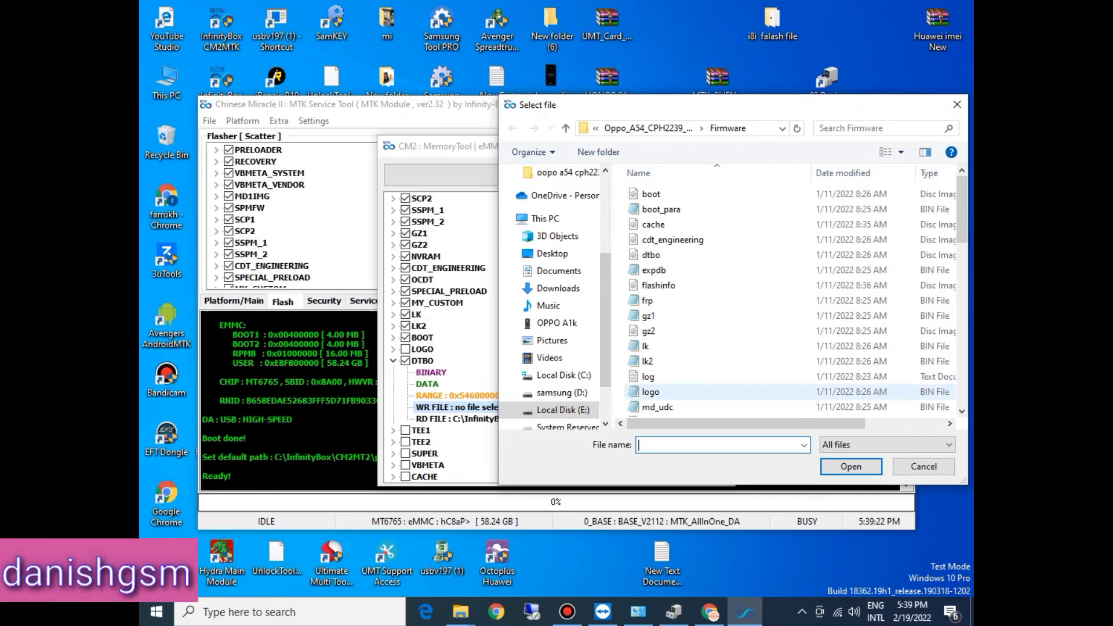
left_click(651, 393)
key("d")
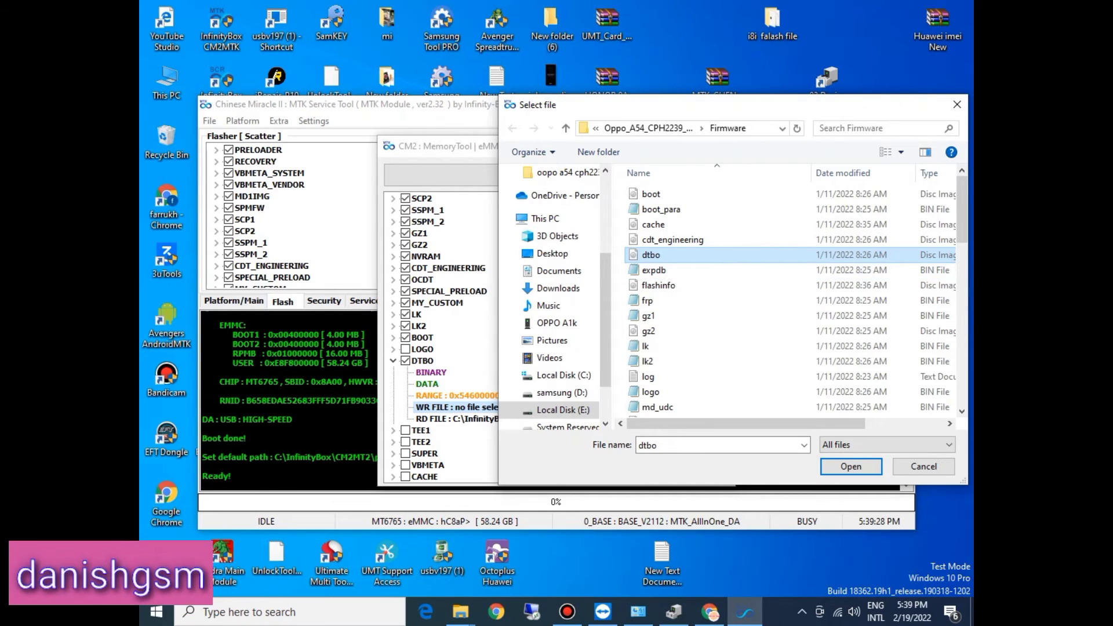
key("Return")
left_click(393, 361)
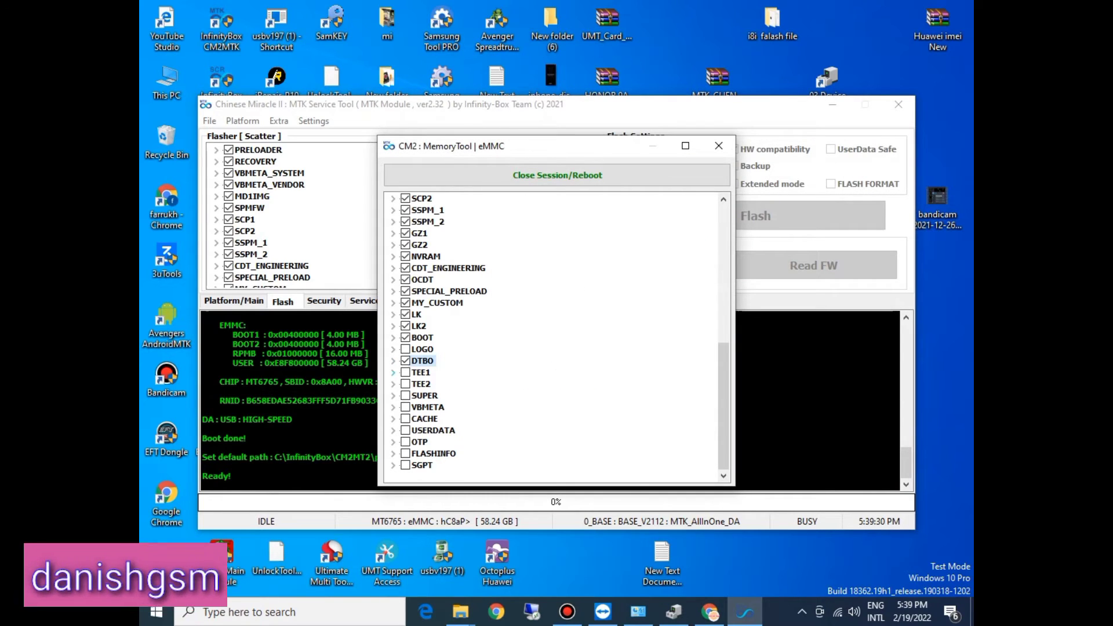
Step: Tick the TEE1 partition, assign the tee1 image from the Firmware folder as its write file, and collapse the entry
left_click(393, 373)
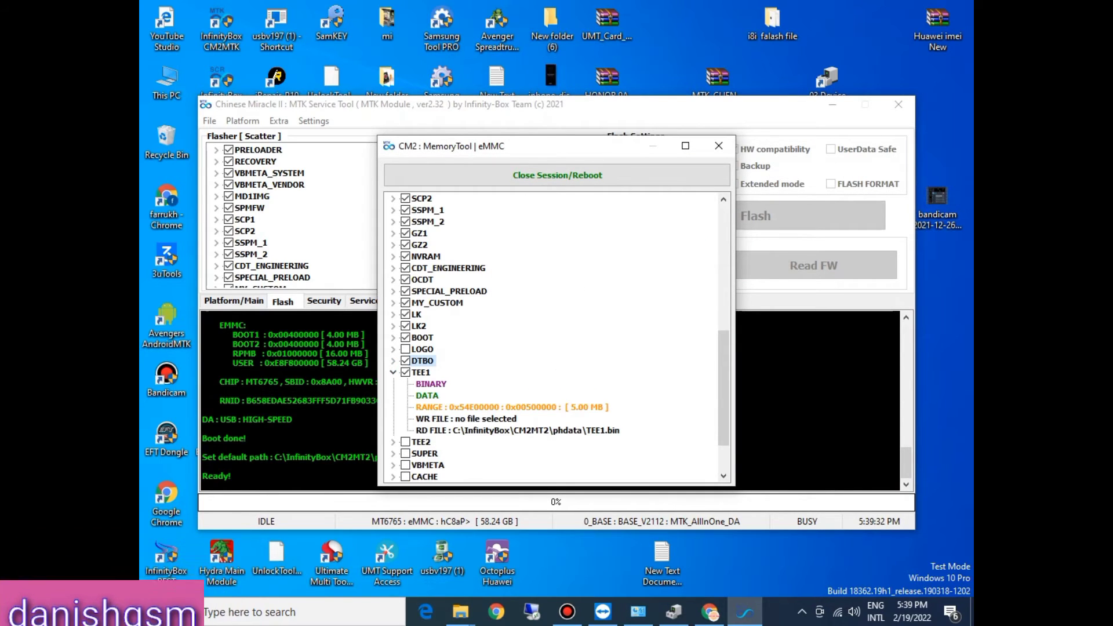
double_click(463, 418)
left_click(648, 316)
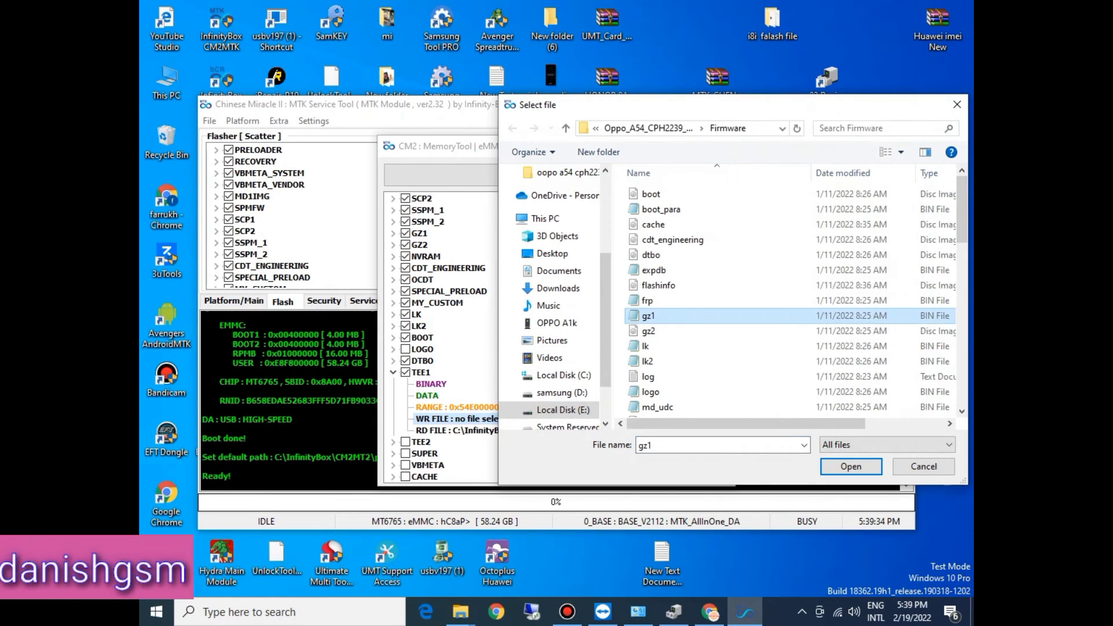
key("t")
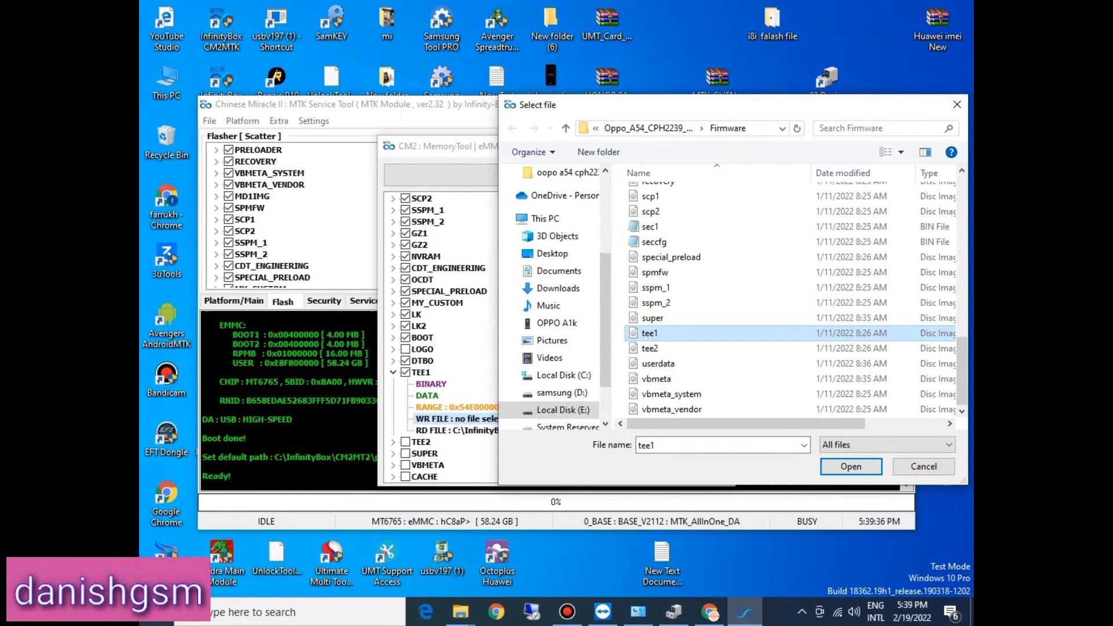
double_click(667, 333)
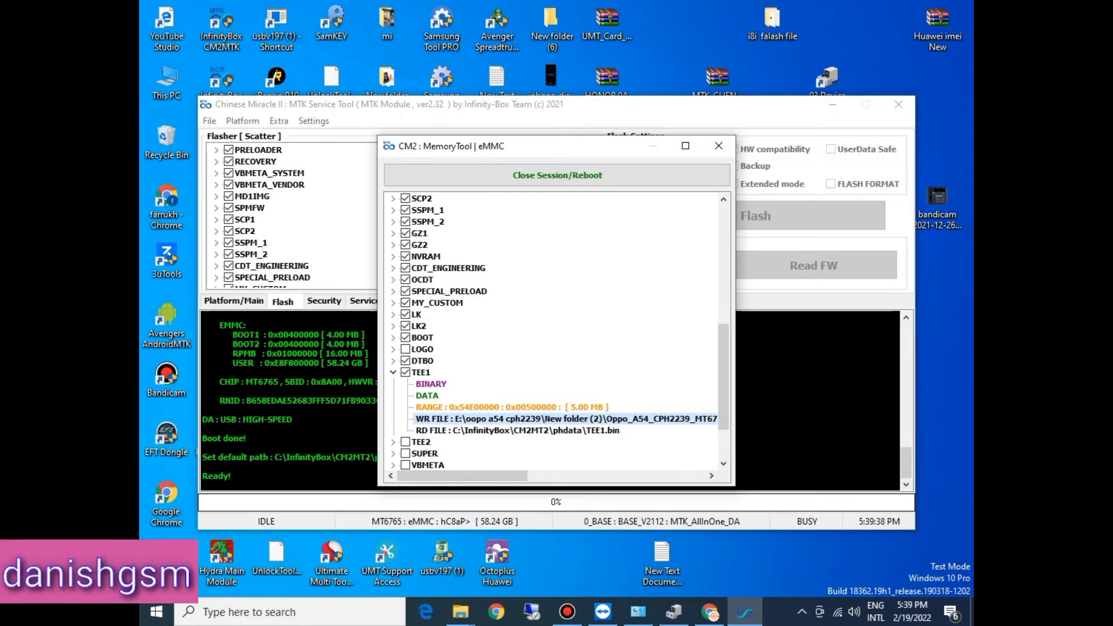
left_click(393, 373)
Step: Tick the TEE2 partition, assign the tee2 image from the Firmware folder as its write file, and collapse the entry
left_click(405, 384)
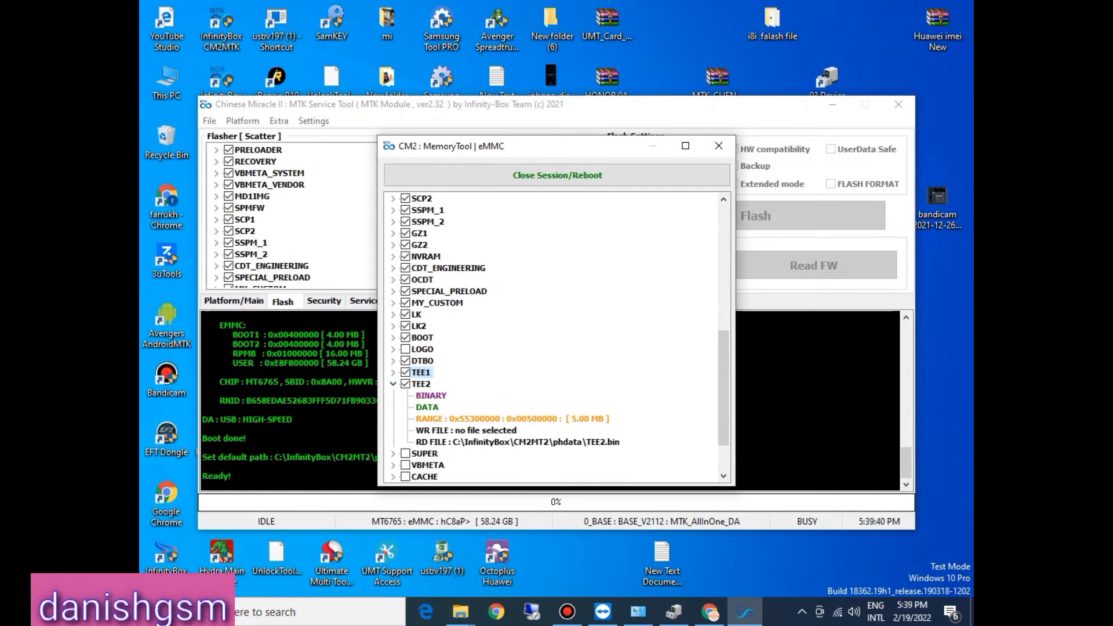
double_click(467, 431)
left_click(662, 347)
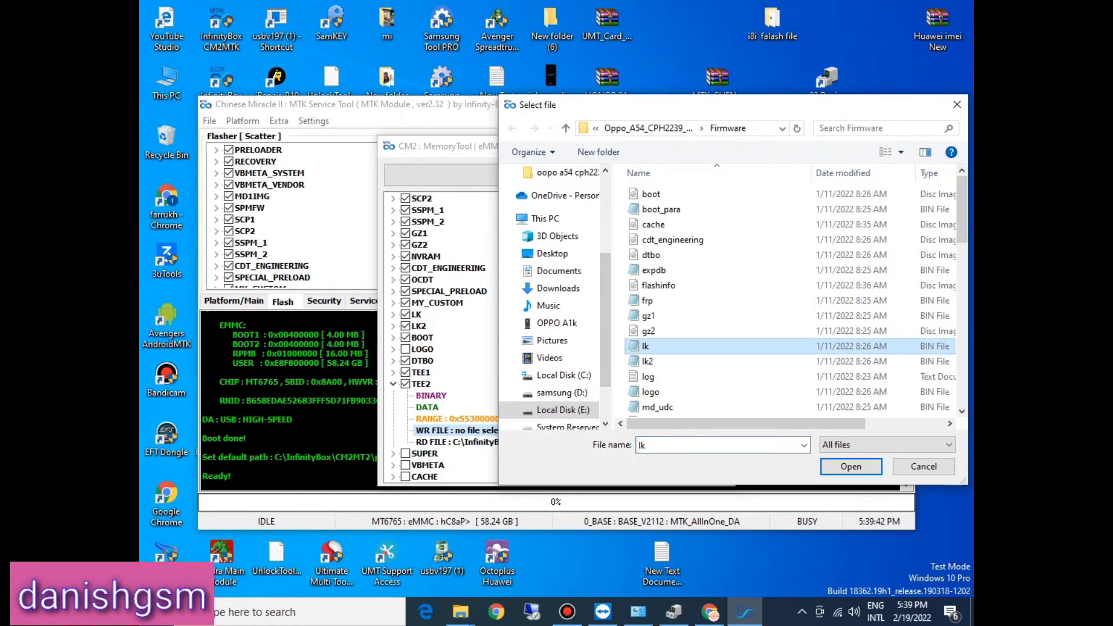
key("t")
double_click(650, 349)
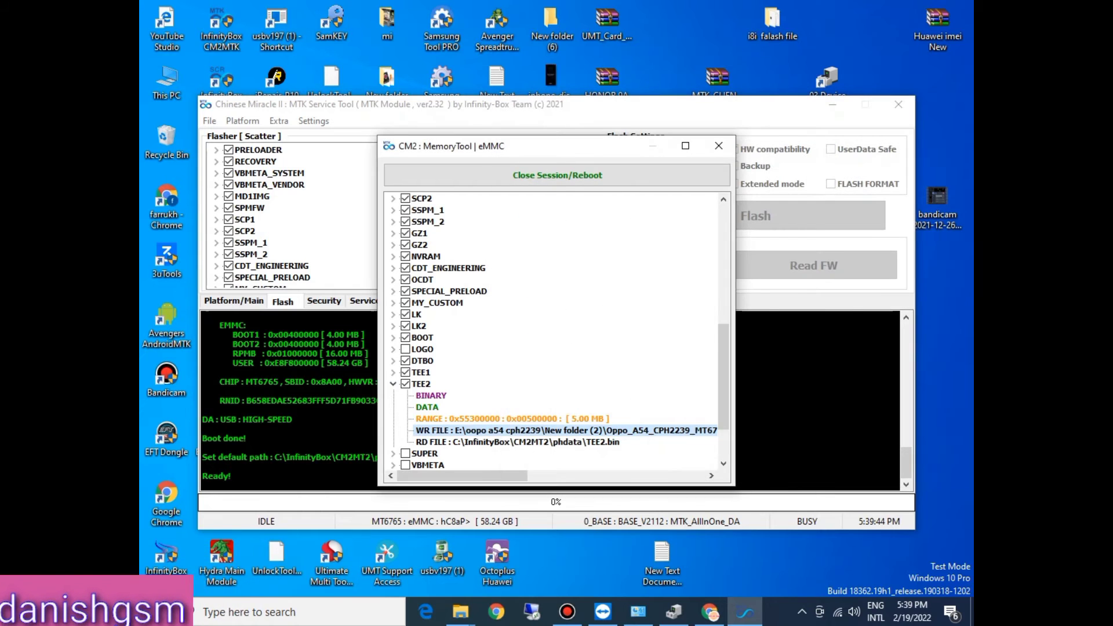
left_click(393, 384)
Step: Tick the SUPER partition, assign the super image from the Firmware folder as its write file, and collapse the entry
left_click(393, 396)
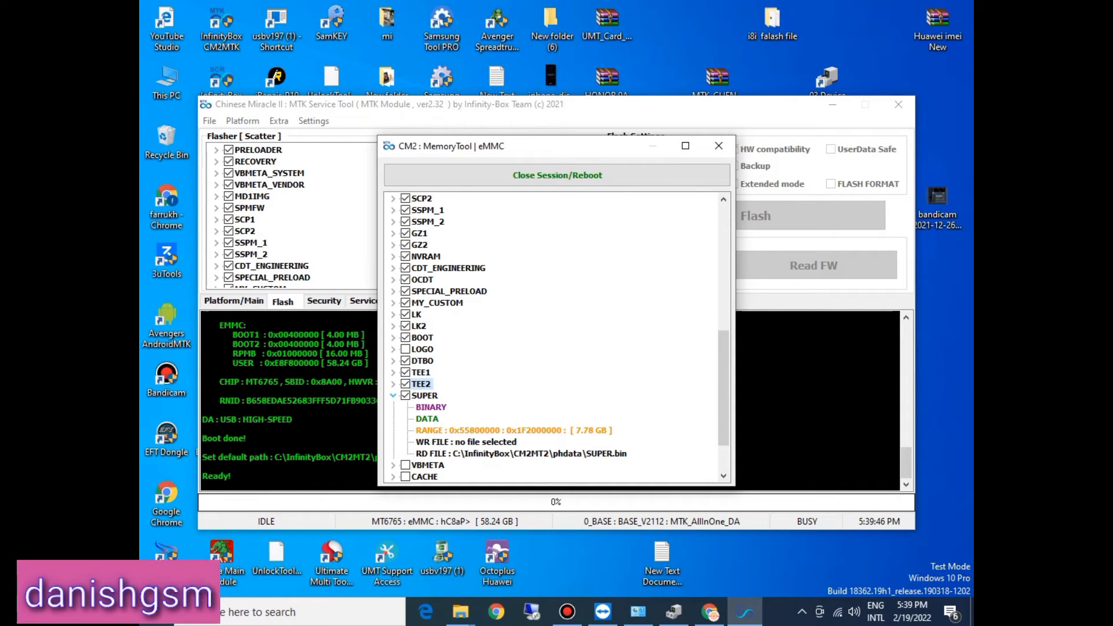
double_click(466, 442)
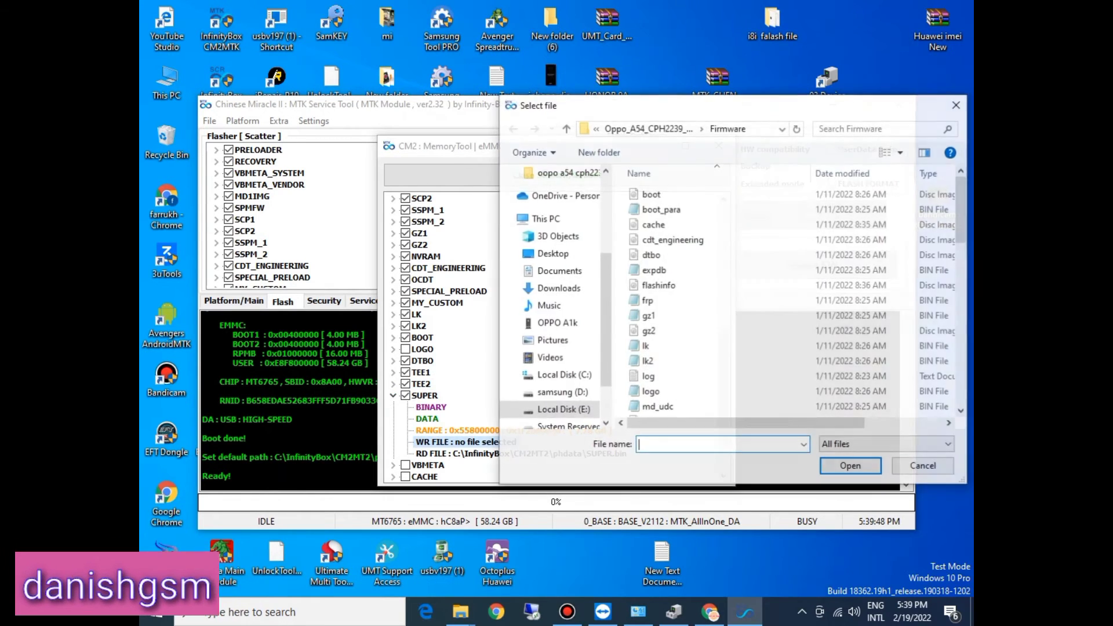
left_click(690, 361)
key("s")
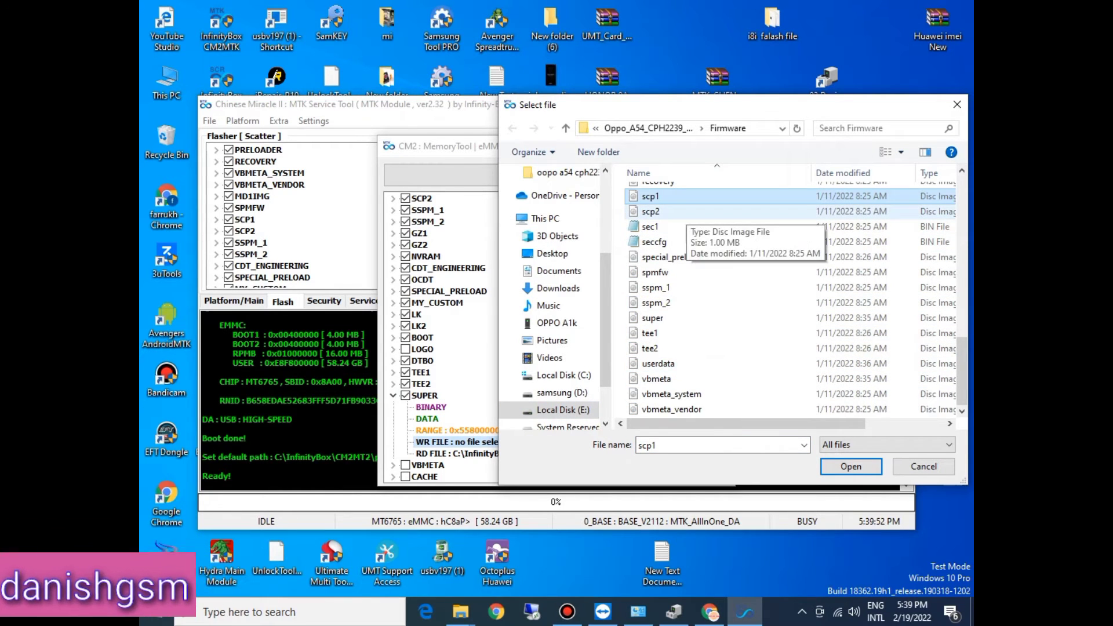
key("s")
key("s")
key("s")
key("s")
key("s")
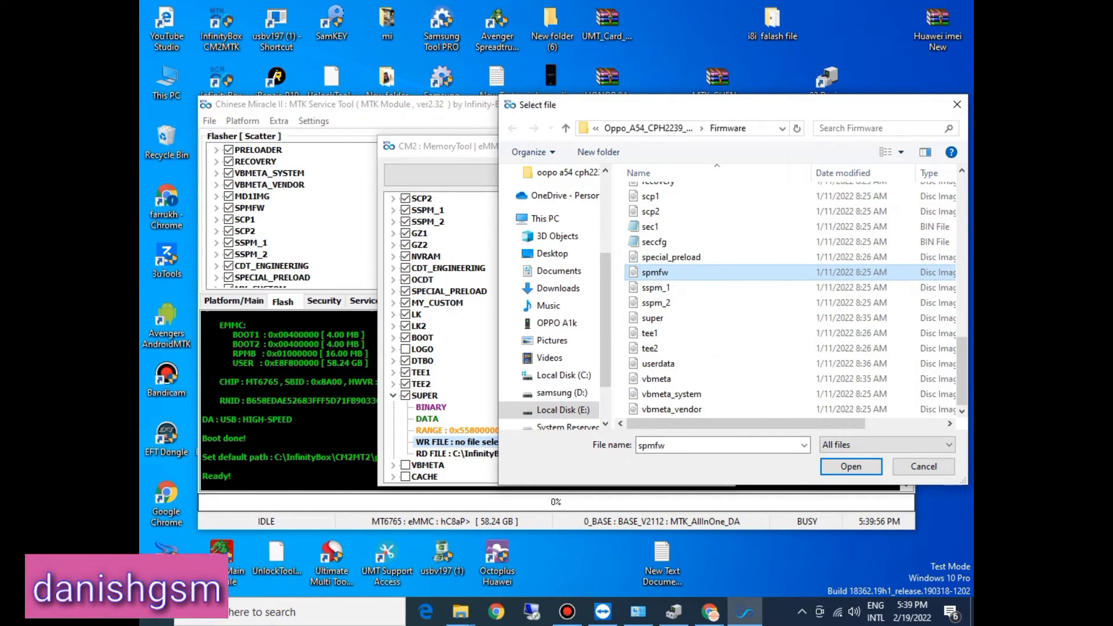
key("s")
key("s")
key("s")
key("Return")
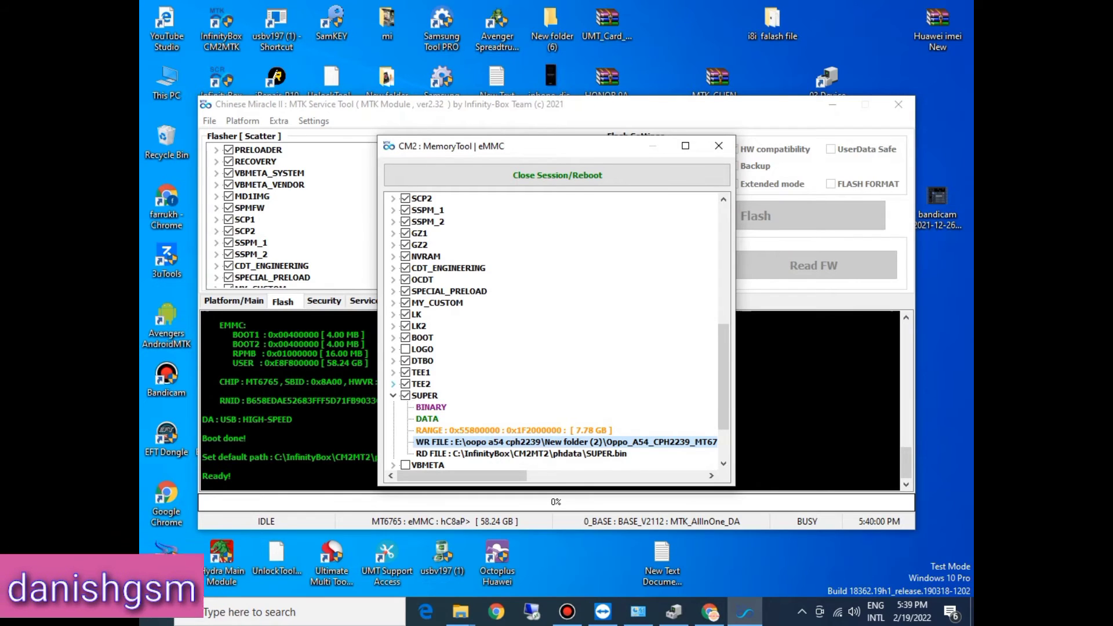
left_click(393, 396)
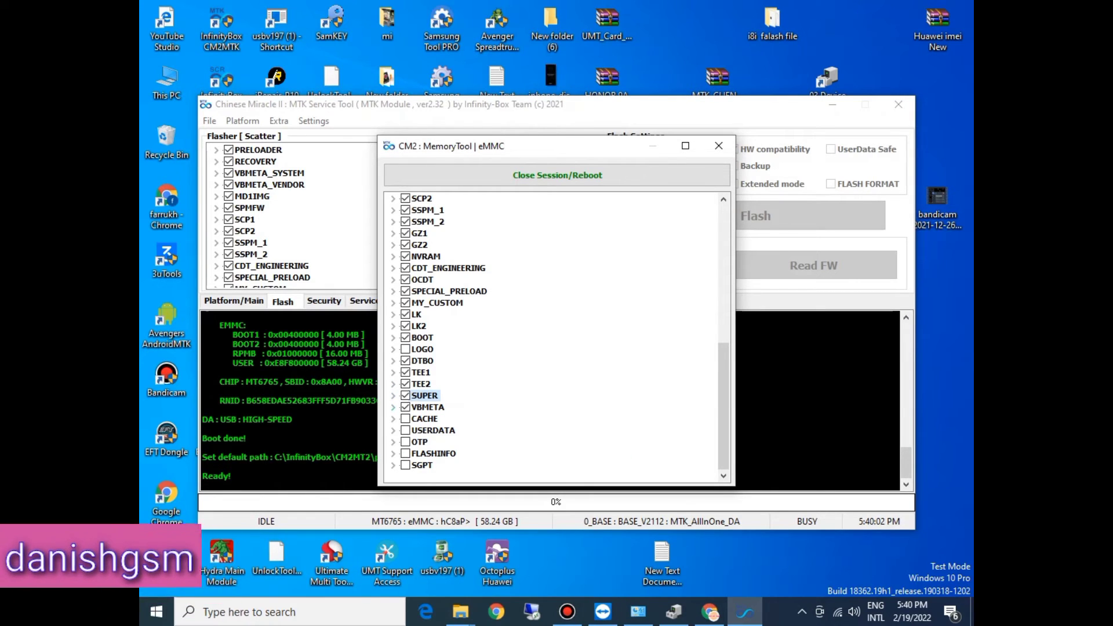
Step: With VBMETA ticked, assign the vbmeta image from the Firmware folder as its write file and collapse the entry
left_click(394, 408)
double_click(467, 455)
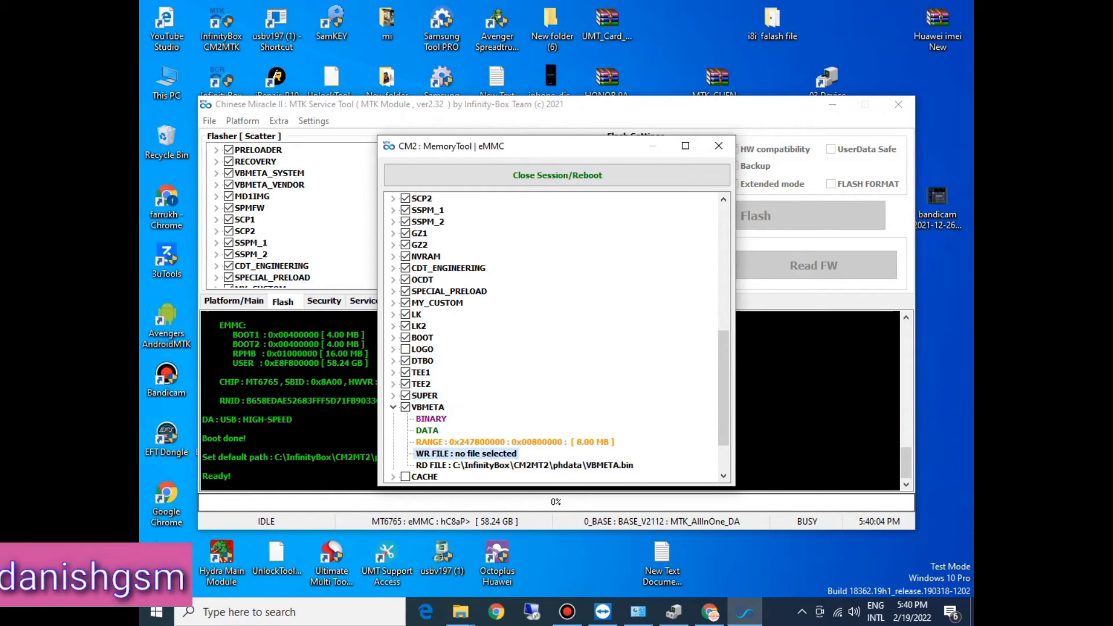
left_click(651, 392)
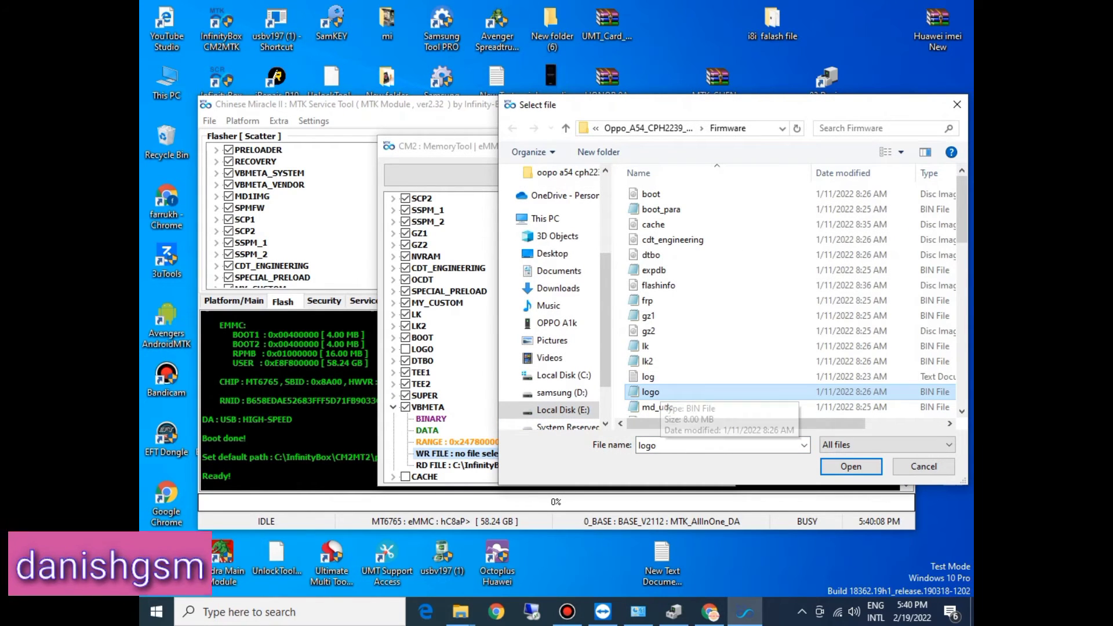
key("v")
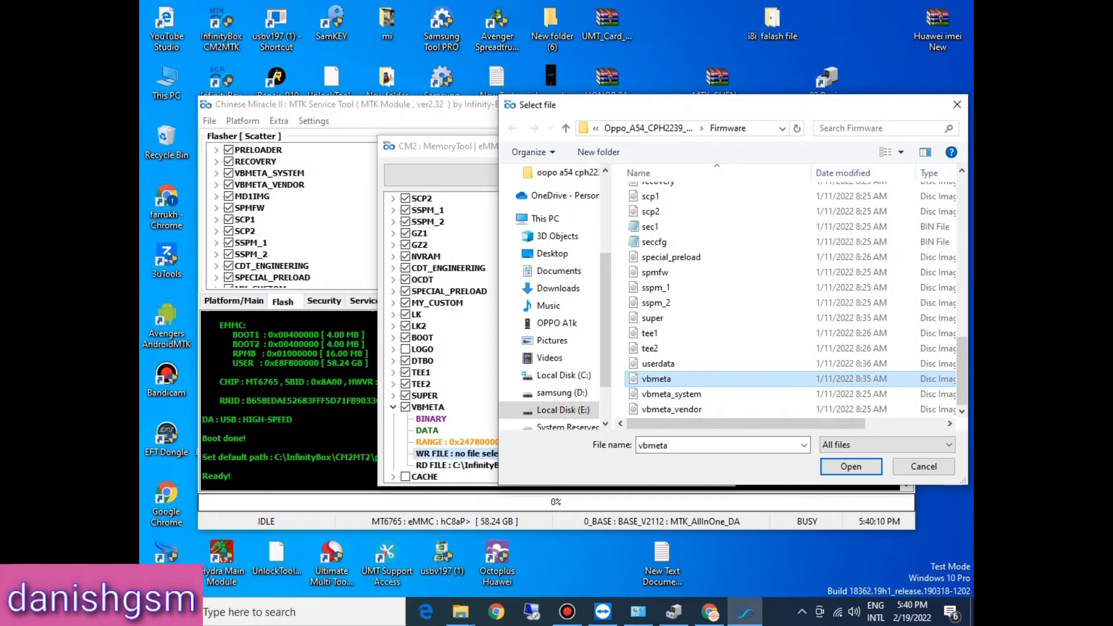
key("Return")
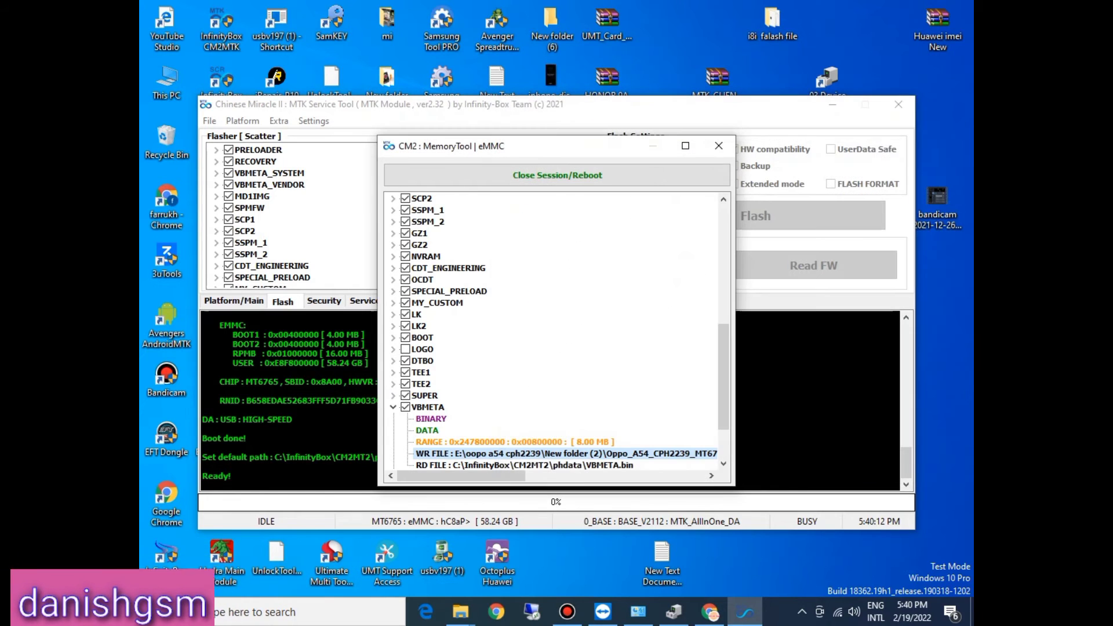
left_click(393, 407)
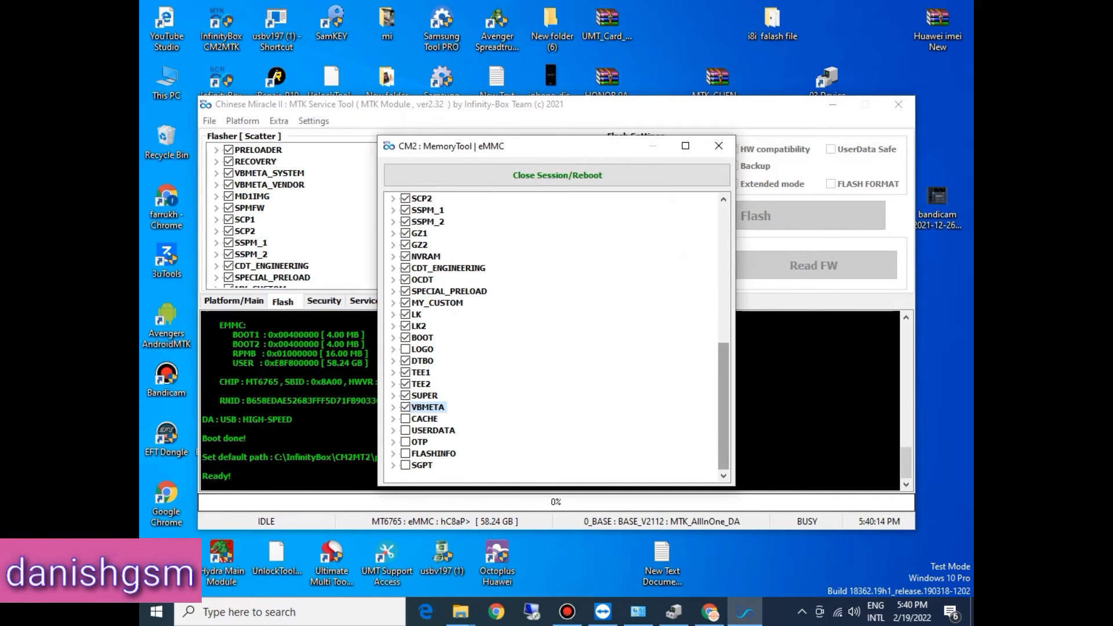
Step: Move the MemoryTool window higher, tick the CACHE partition, and assign the cache image from the Firmware folder as its write file
left_click_drag(598, 146, 607, 71)
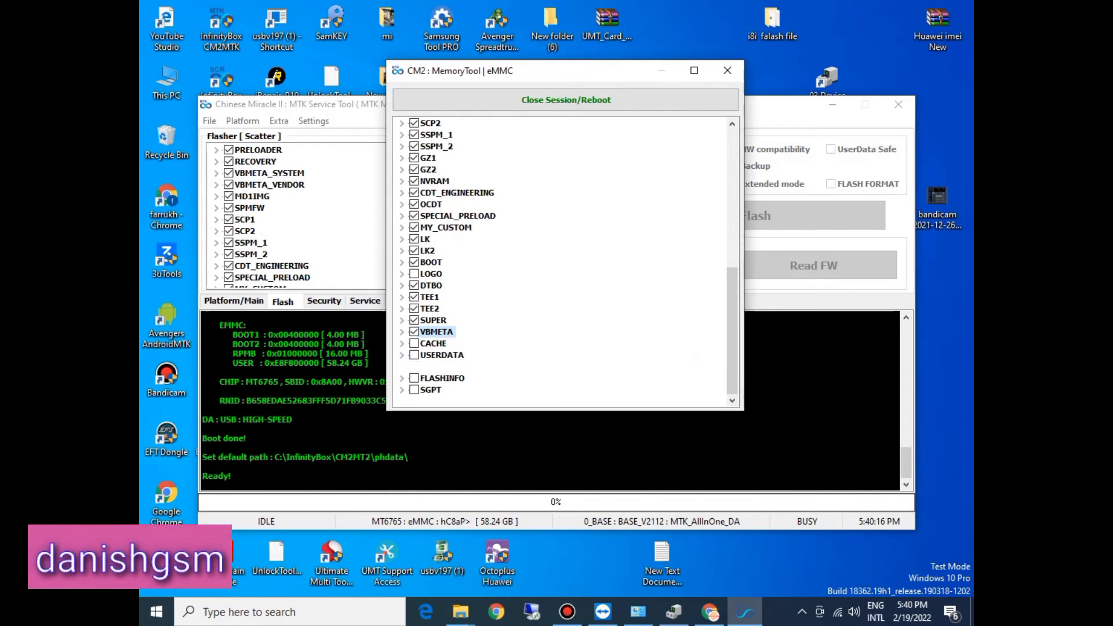
left_click(402, 344)
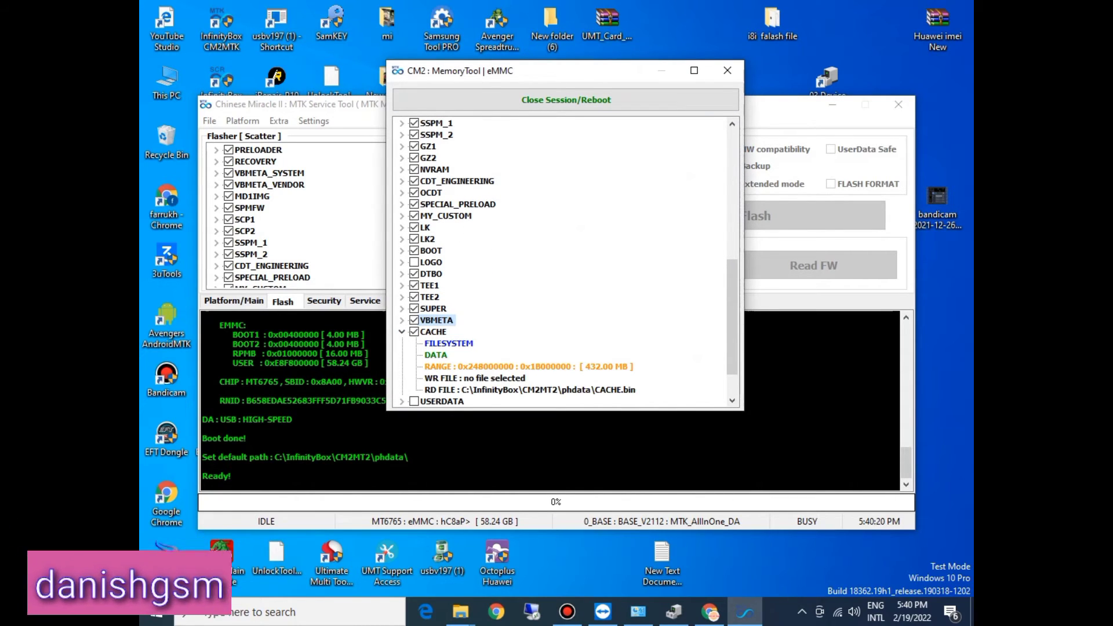
double_click(476, 379)
left_click(648, 376)
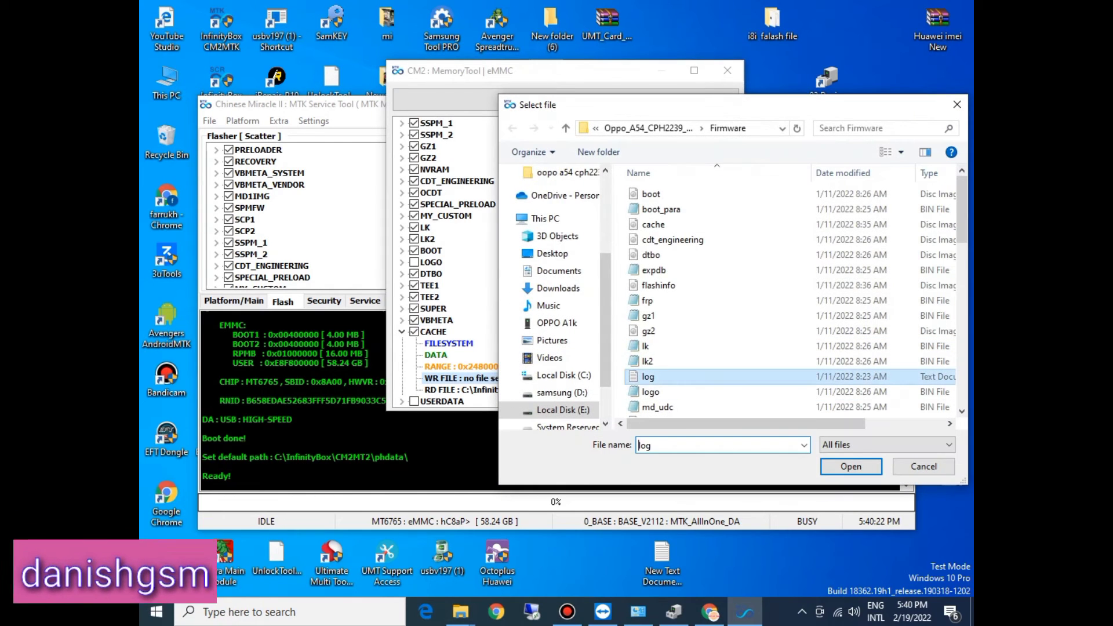
key("c")
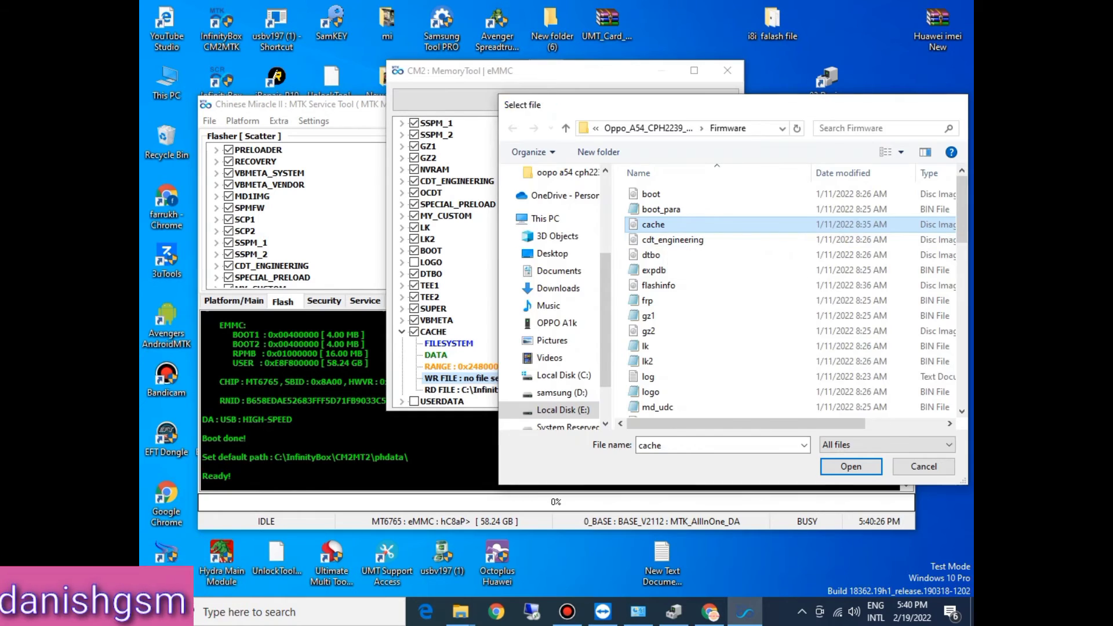
key("Return")
left_click(402, 332)
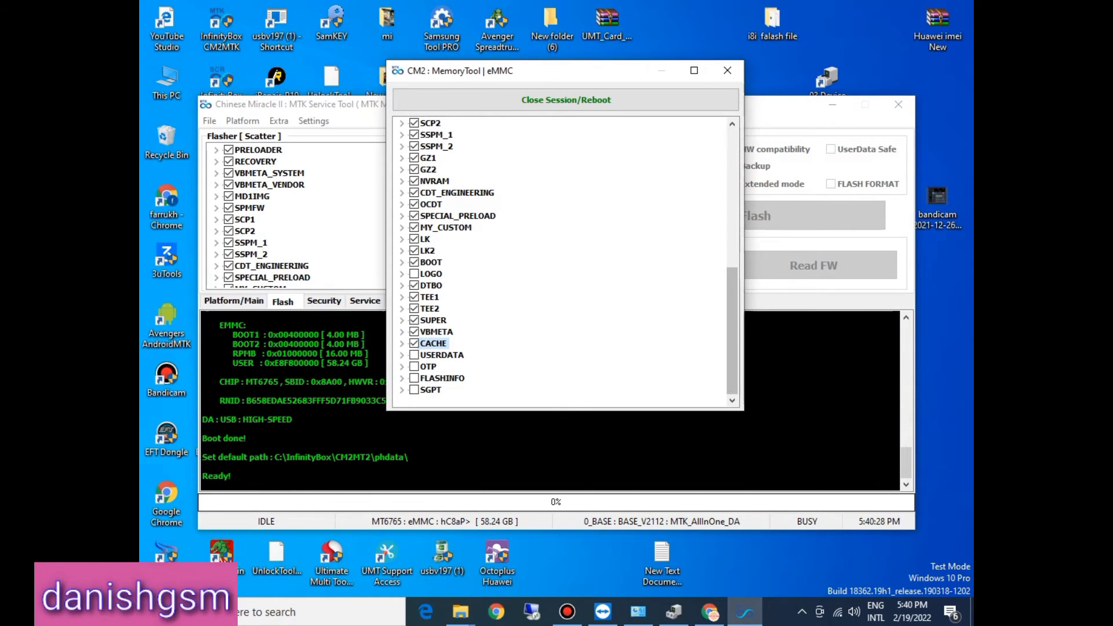
Step: Tick the USERDATA partition, assign the userdata image from the Firmware folder as its write file, and collapse the entry
left_click(733, 354)
left_click(401, 355)
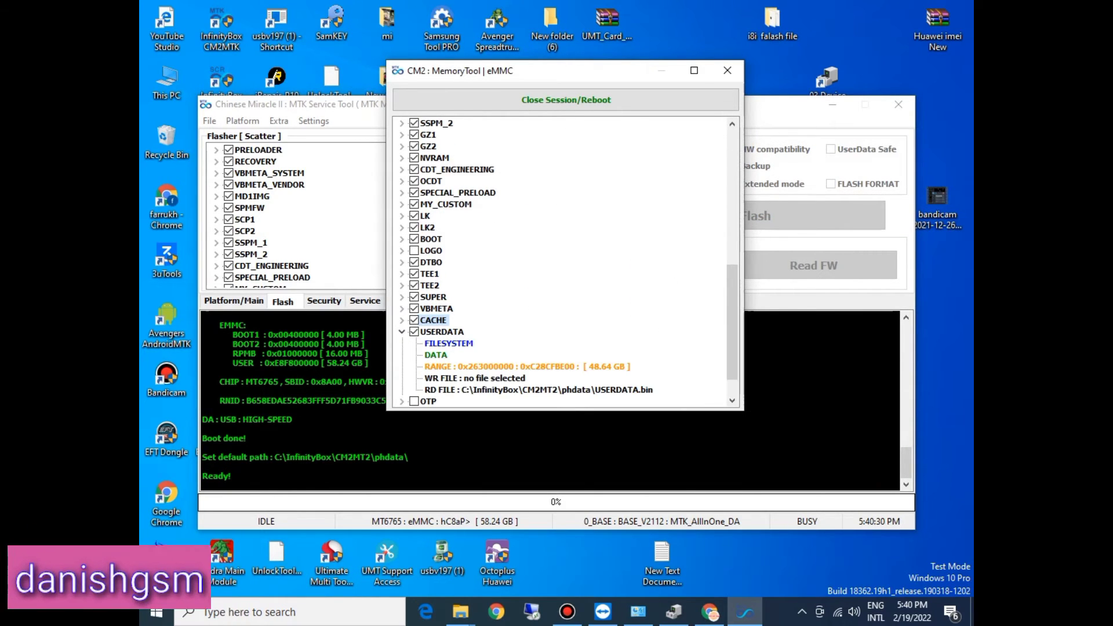
double_click(512, 378)
left_click(649, 316)
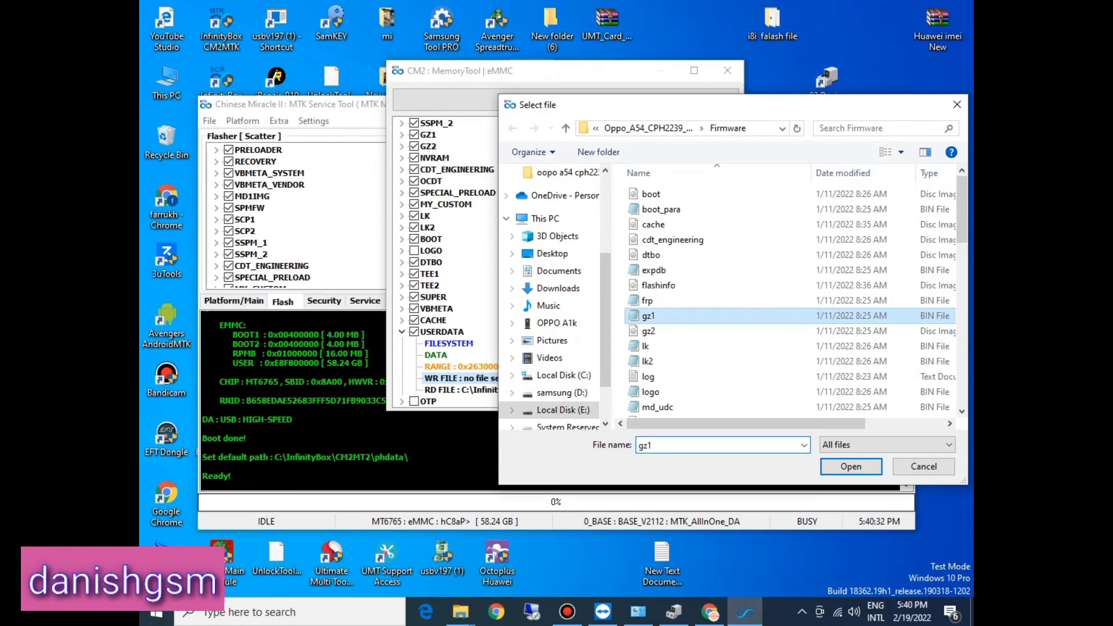
key("u")
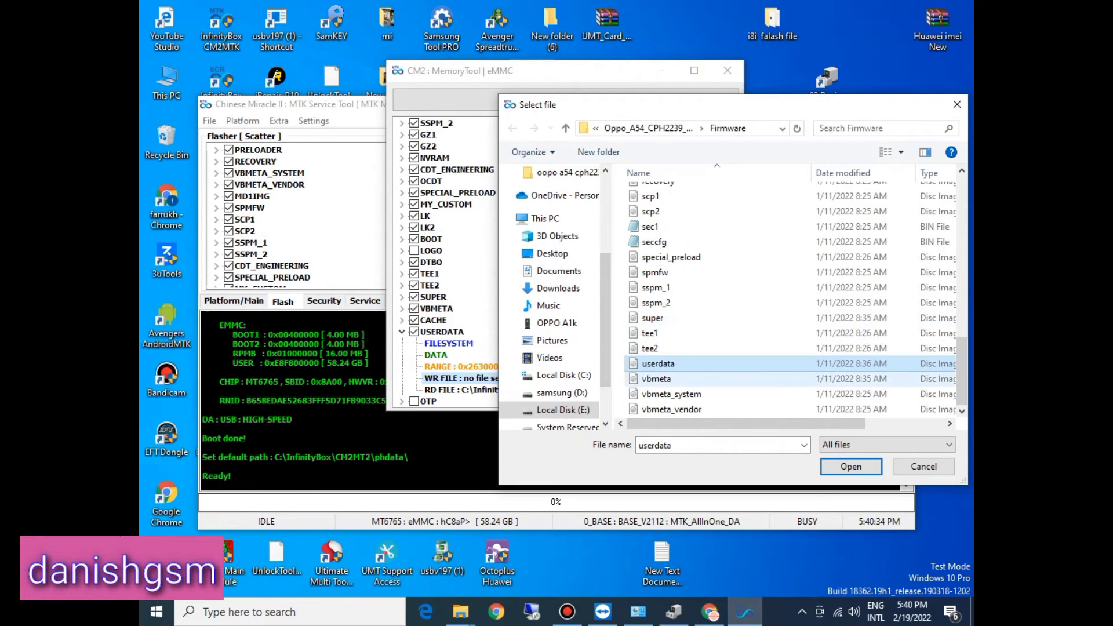
key("F2")
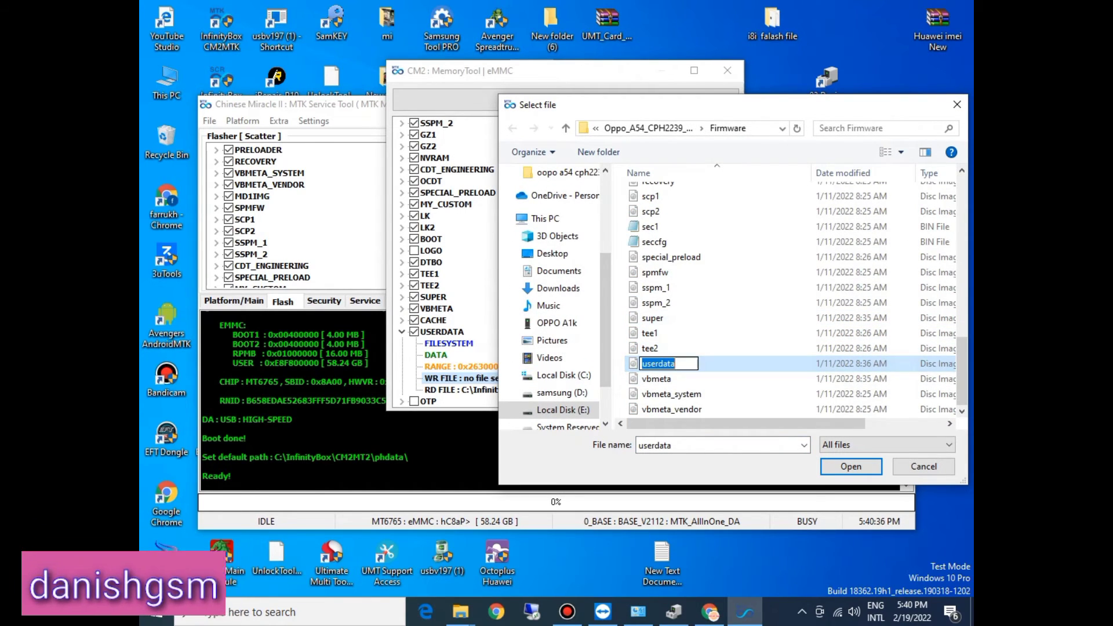
key("Return")
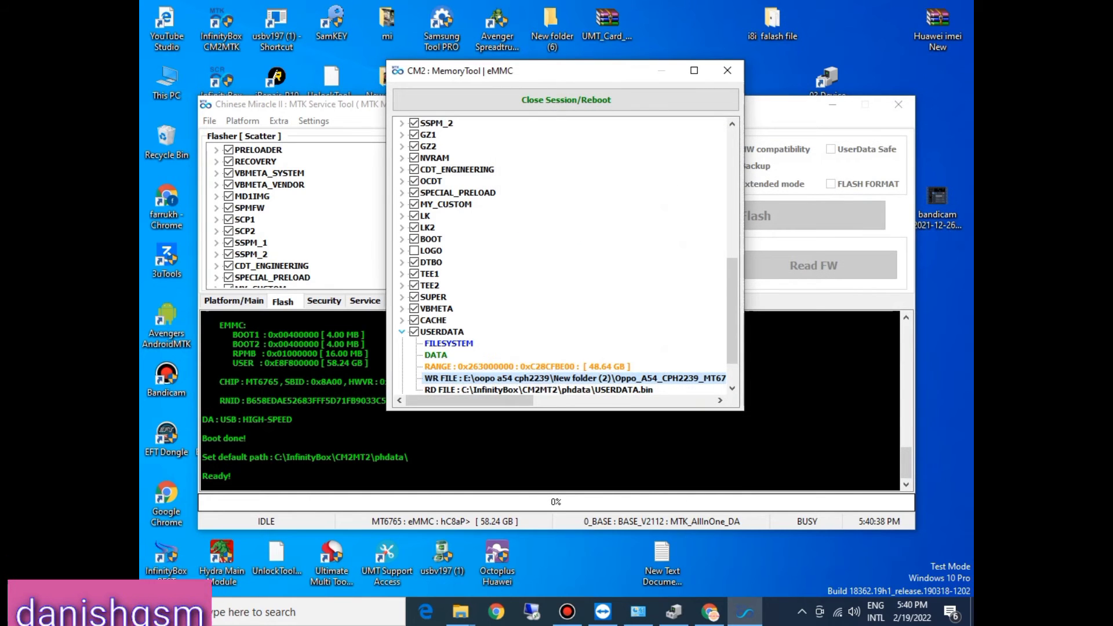
left_click(402, 331)
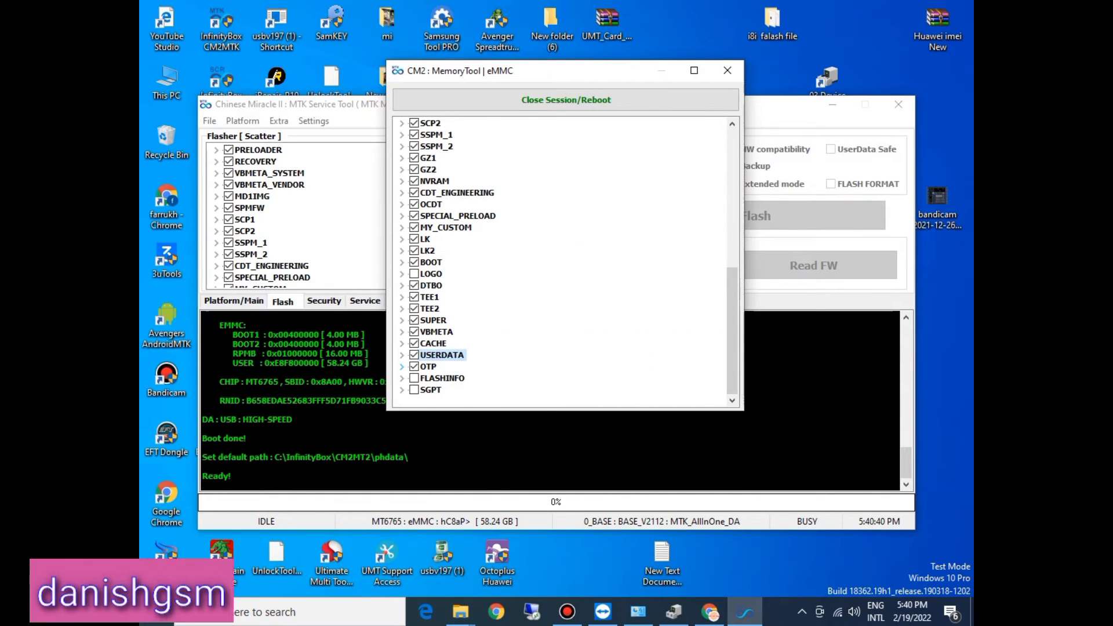
Step: With OTP ticked, assign the otp image from the Firmware folder as its write file and collapse the entry
left_click(402, 367)
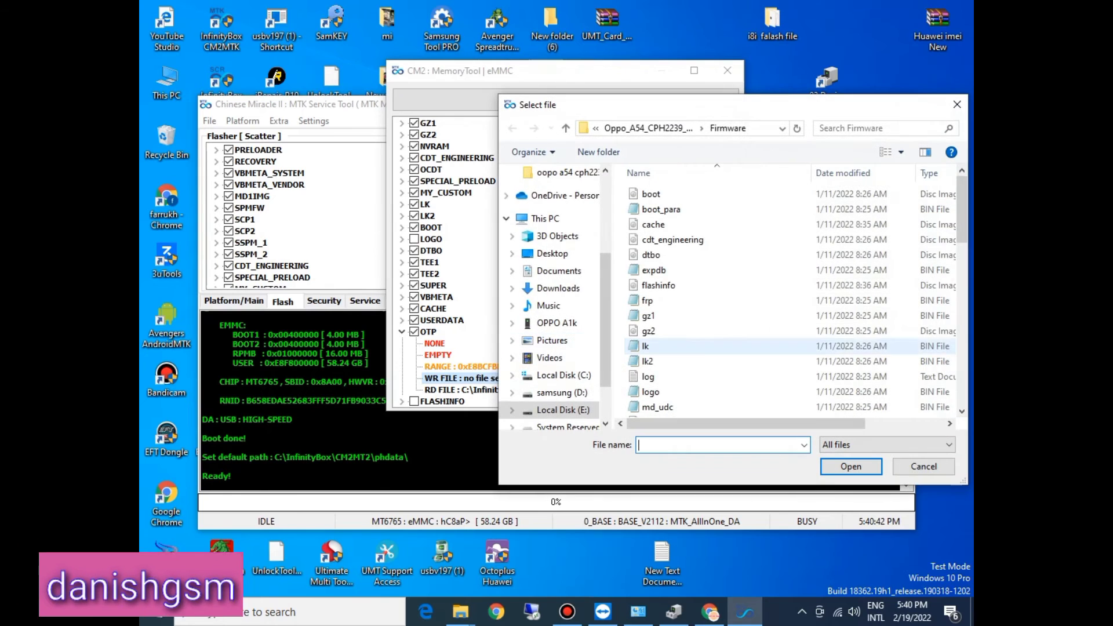
left_click(647, 346)
key("o")
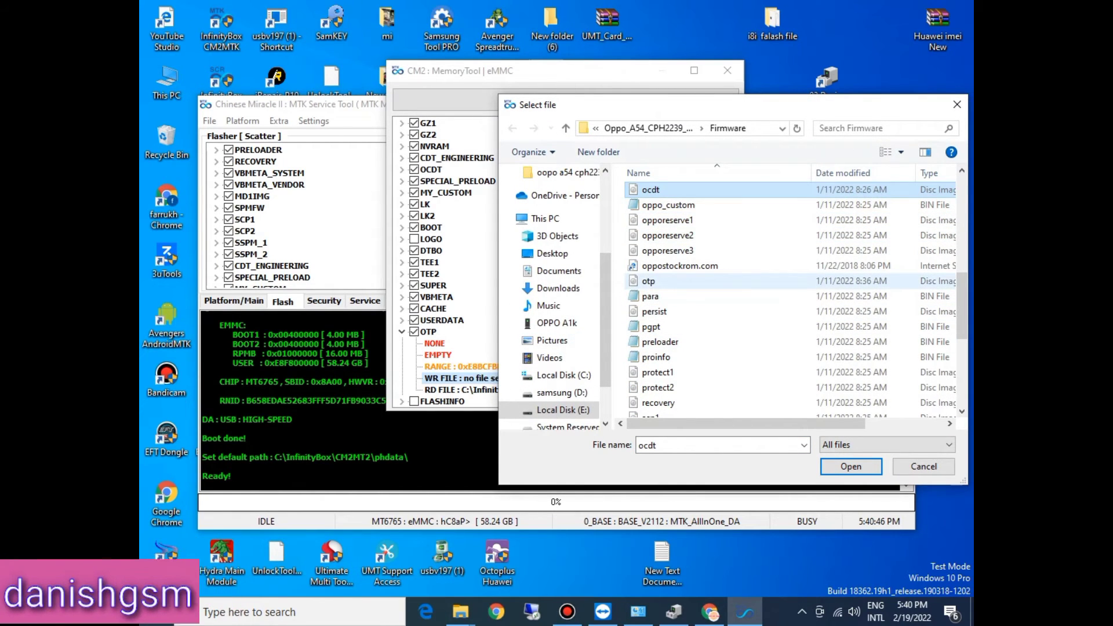
double_click(649, 281)
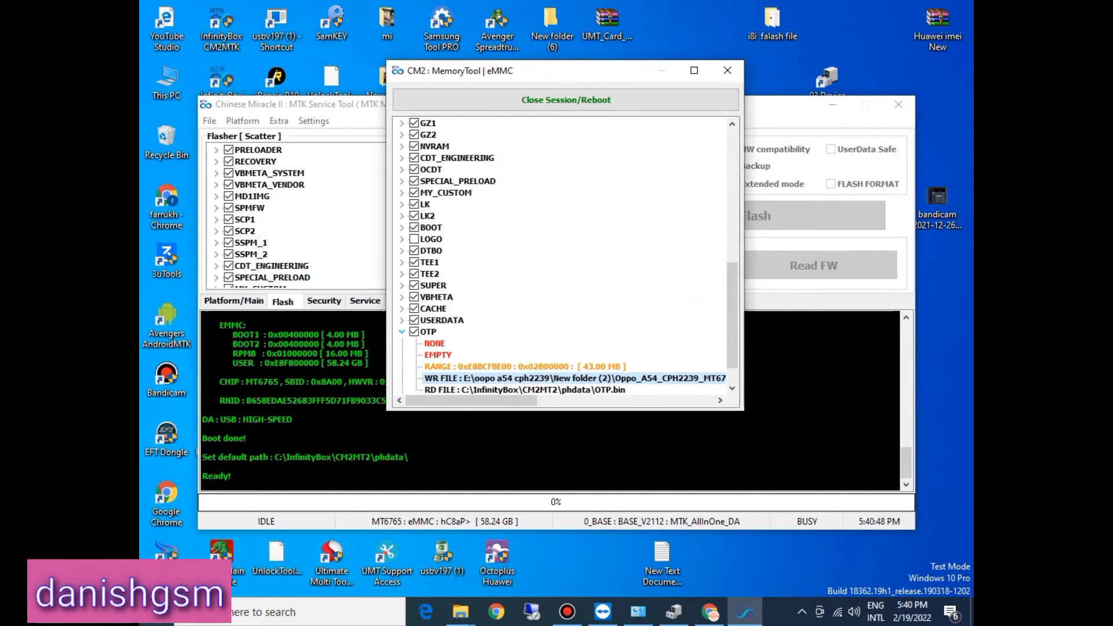
left_click(402, 332)
Step: Tick the FLASHINFO partition and expand its entry to show the write file setting
left_click(401, 378)
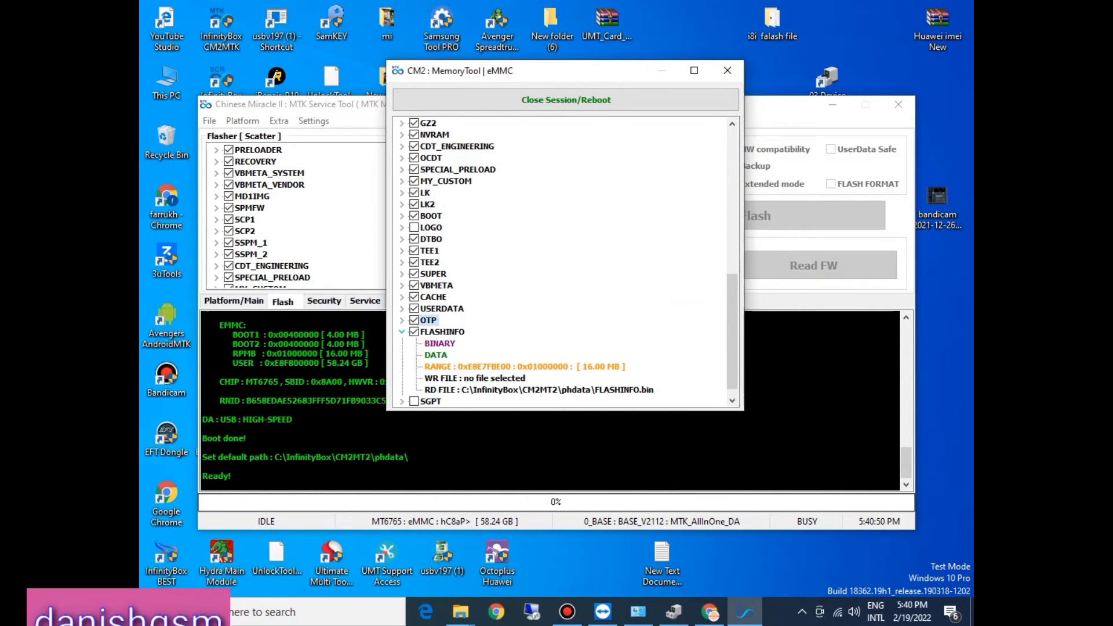
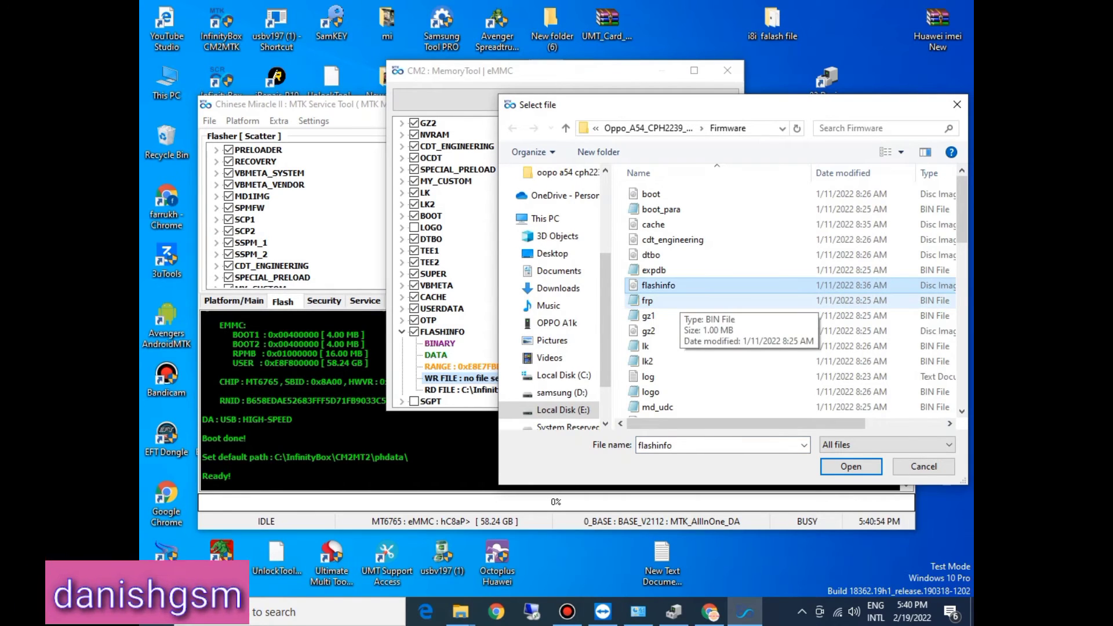
Step: Assign the flashinfo image from the Firmware folder as FLASHINFO's write file and collapse the entry
double_click(673, 287)
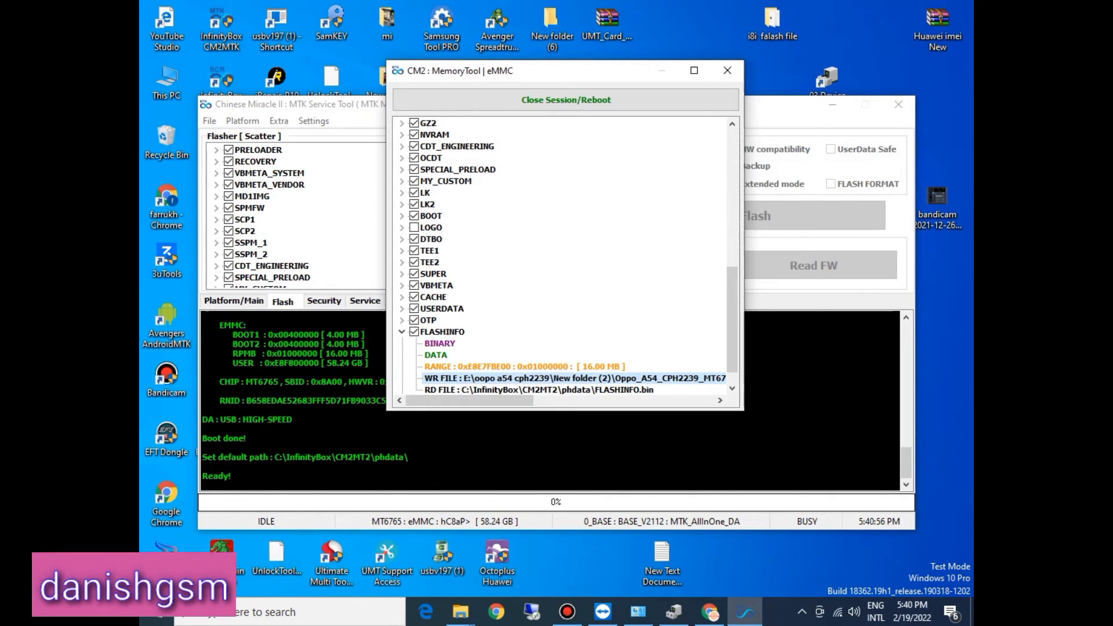
left_click(401, 331)
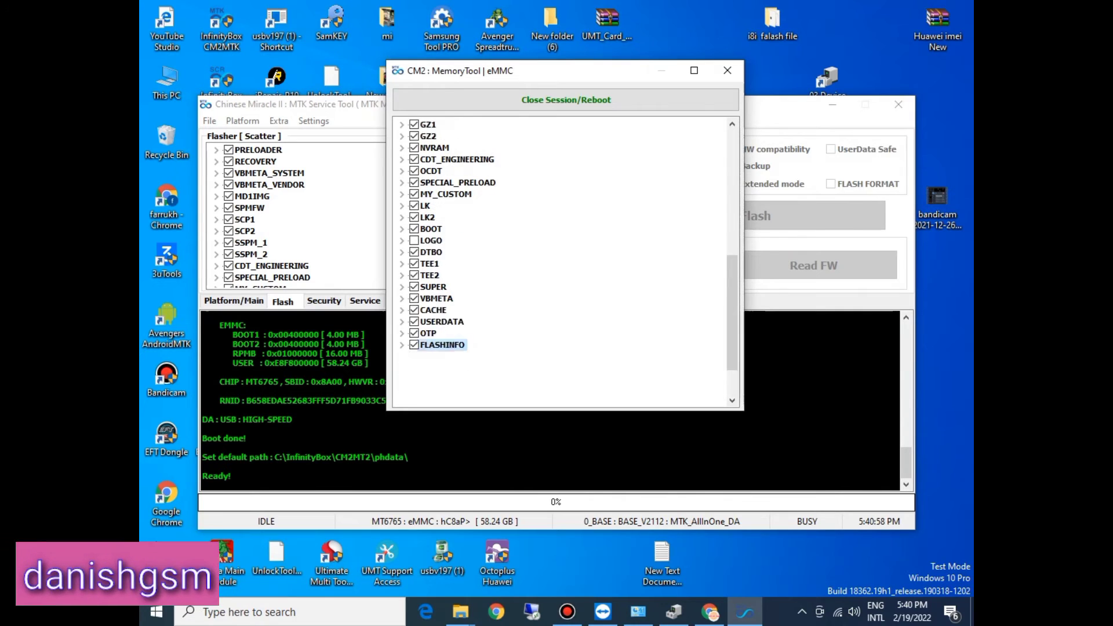
Step: Tick and expand the SGPT partition, and look for a matching write file among the s-named images in the Firmware folder
left_click(402, 389)
double_click(503, 378)
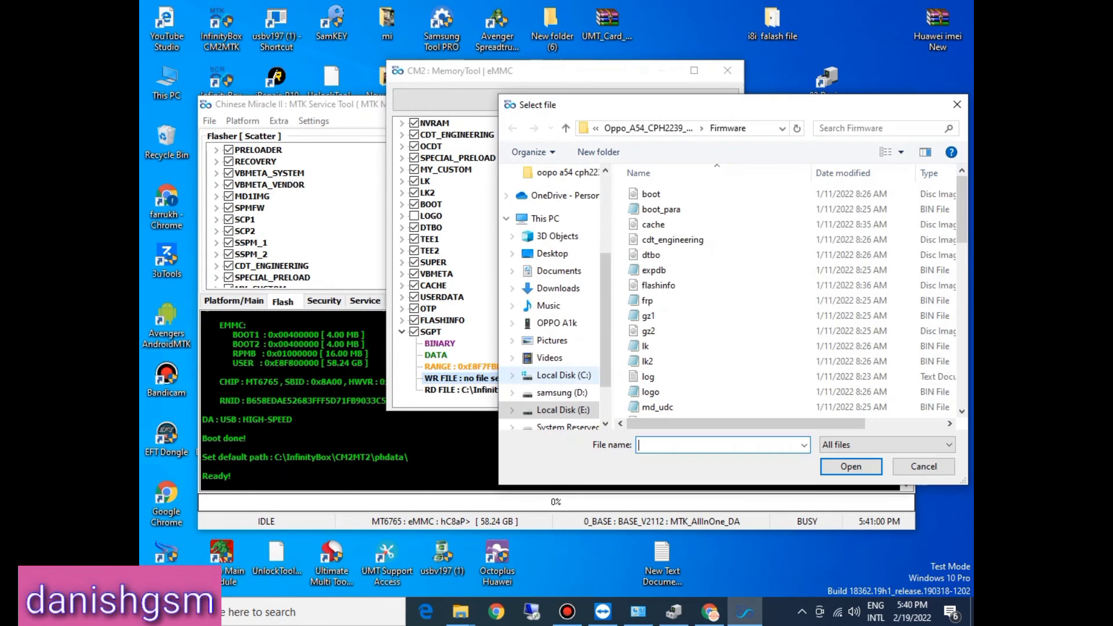
left_click(649, 361)
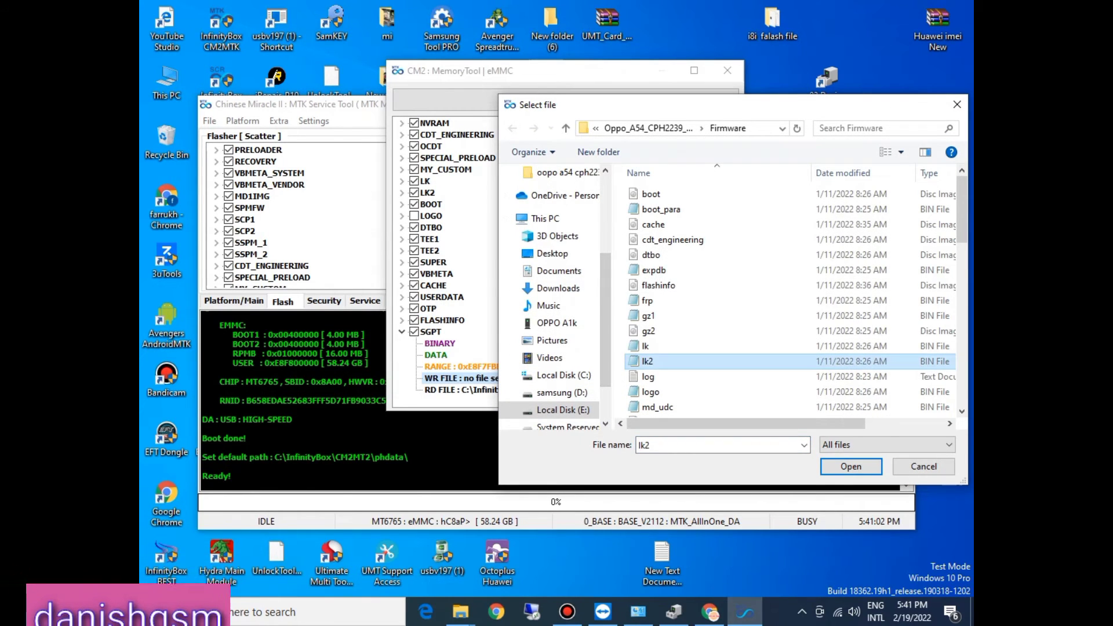
key("s")
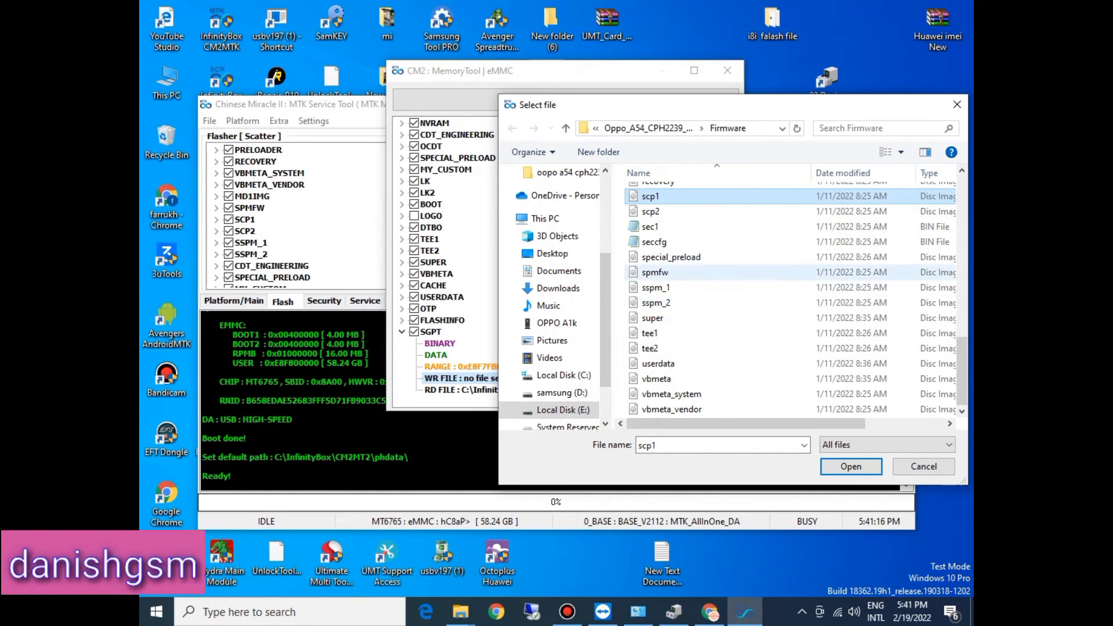
scroll(698, 242, "up", 1)
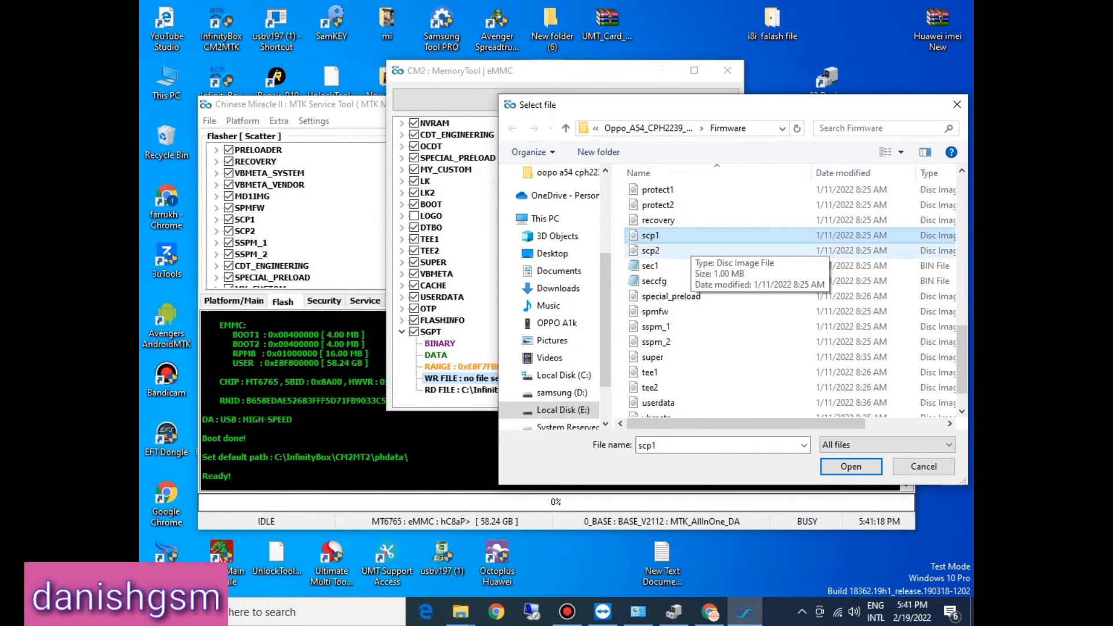
left_click(691, 247)
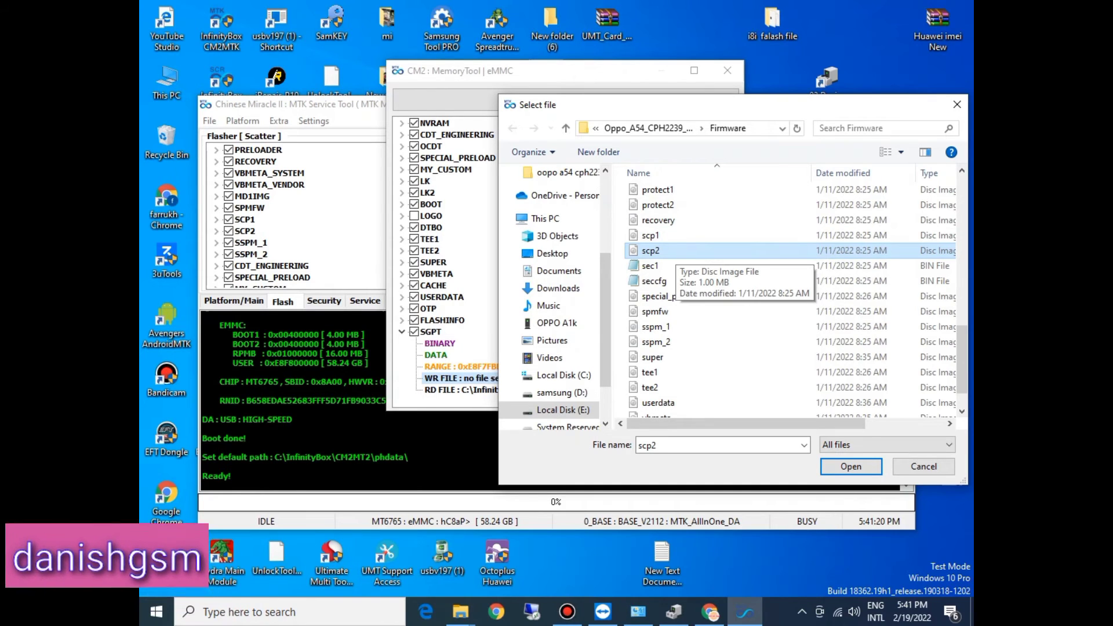
key("Down")
key("Down")
key("Down")
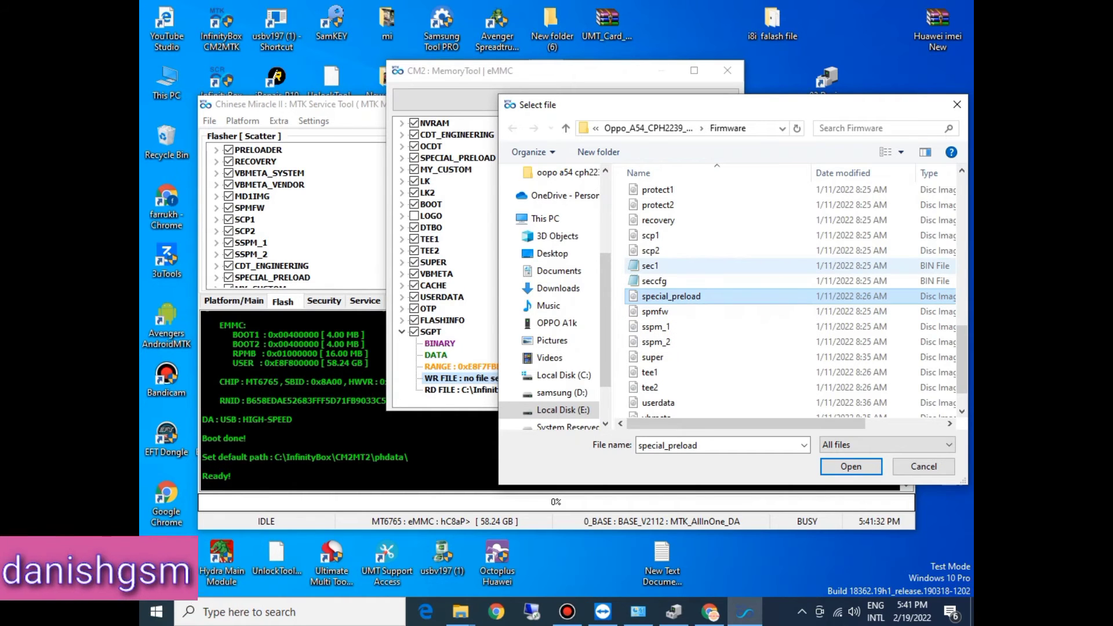
key("Down")
key("Down")
key("Down")
key("Down")
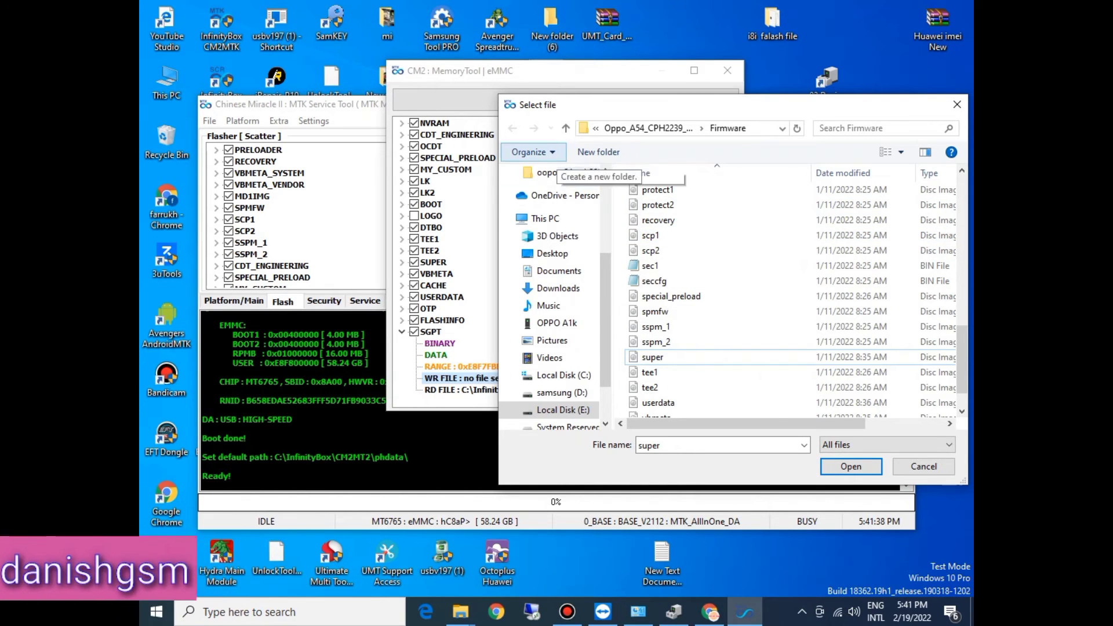
Step: Look for an SGPT file in the inner gsmVNtool_CPH2239PU firmware folder under New folder (2)
left_click(565, 128)
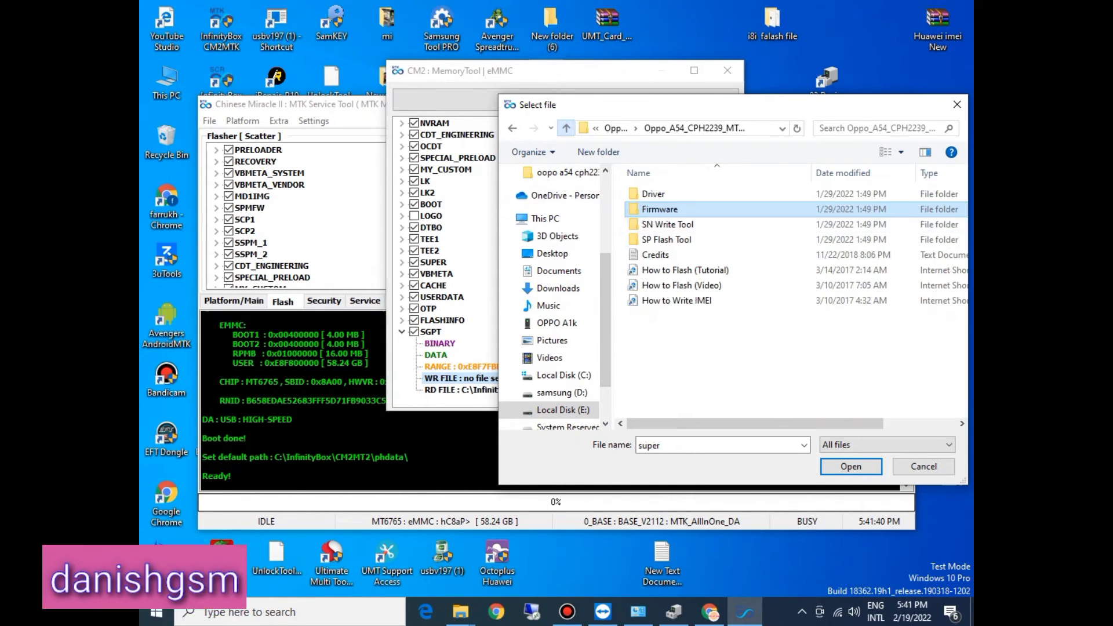
left_click(565, 128)
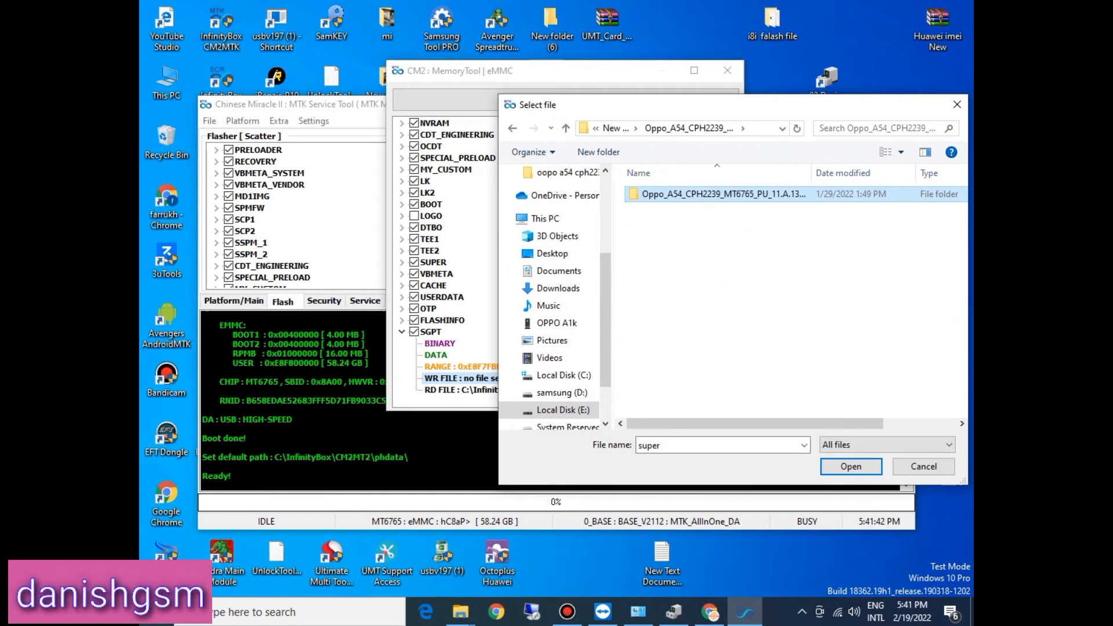
left_click(565, 128)
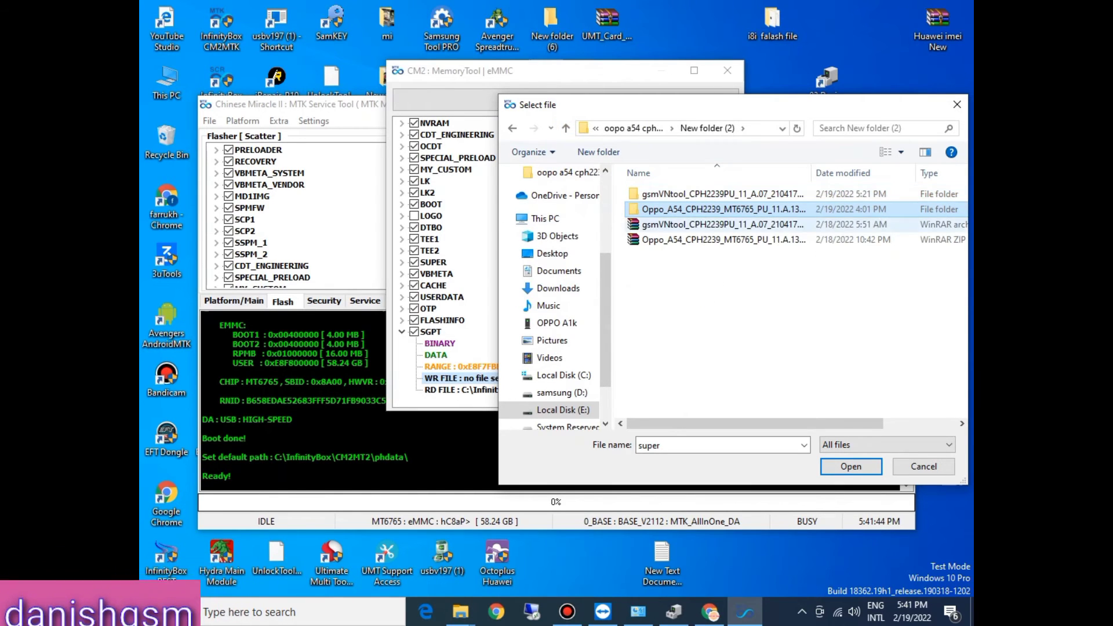
double_click(722, 194)
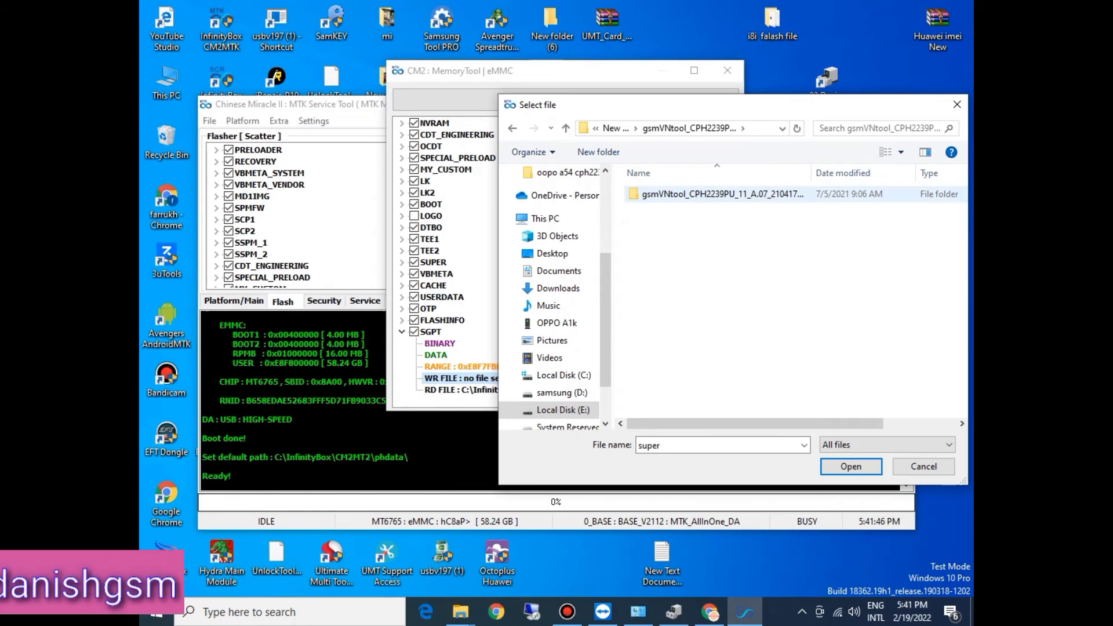
double_click(722, 194)
left_click(711, 301)
key("s")
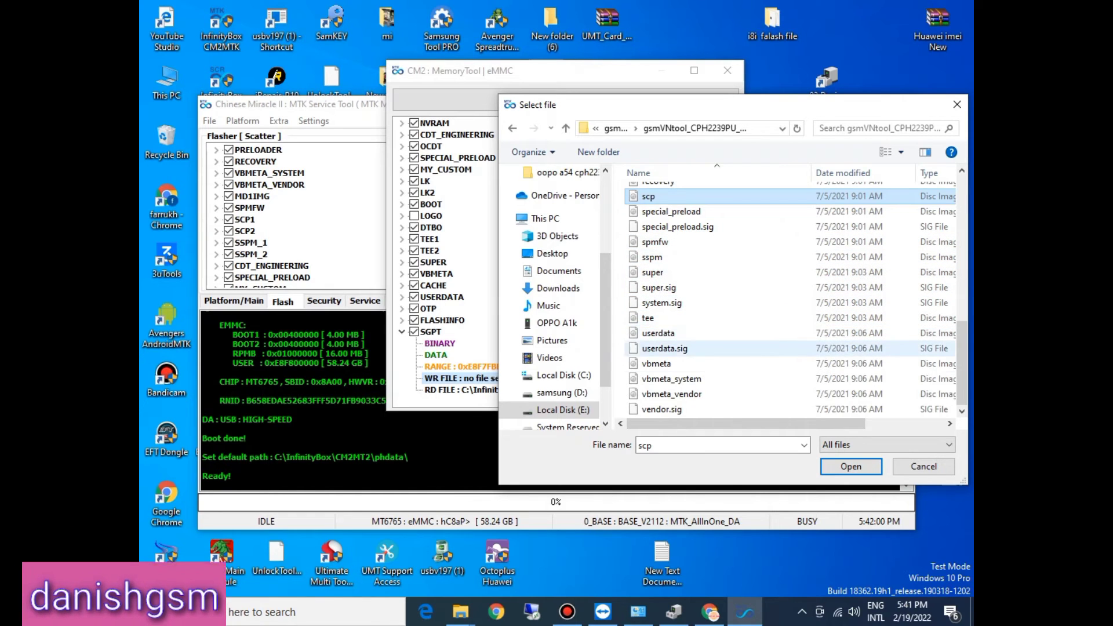
Step: Look for an SGPT file in the MT6765__10__QP1A.190711.020__oppo6765 folder under oopo a54 cph2239\a54cph2239 on drive E
left_click(512, 128)
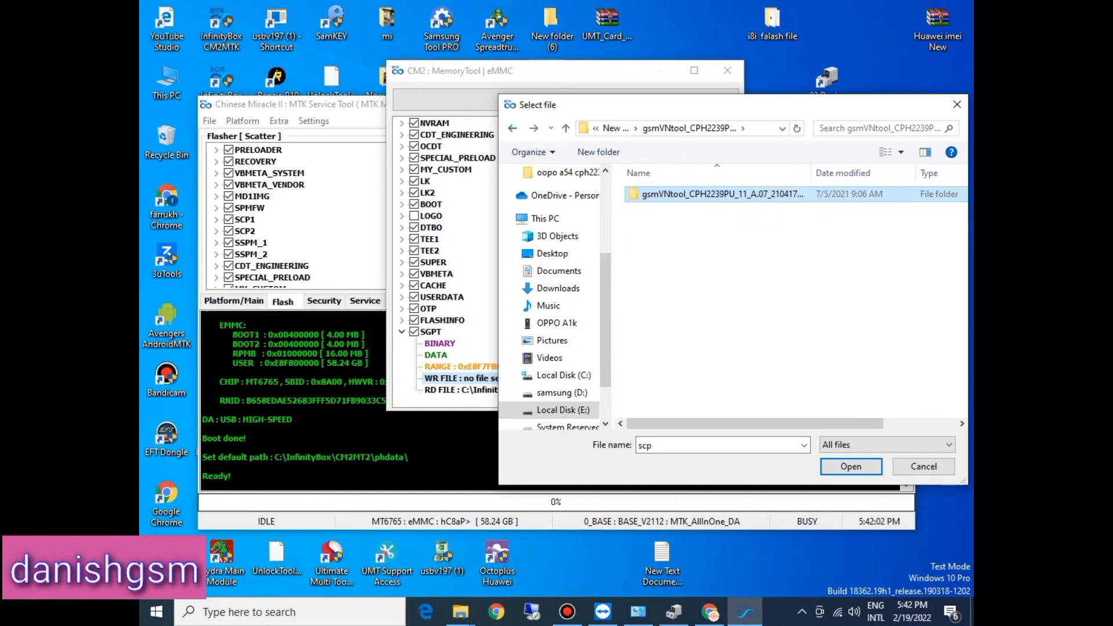
left_click(512, 129)
left_click(513, 129)
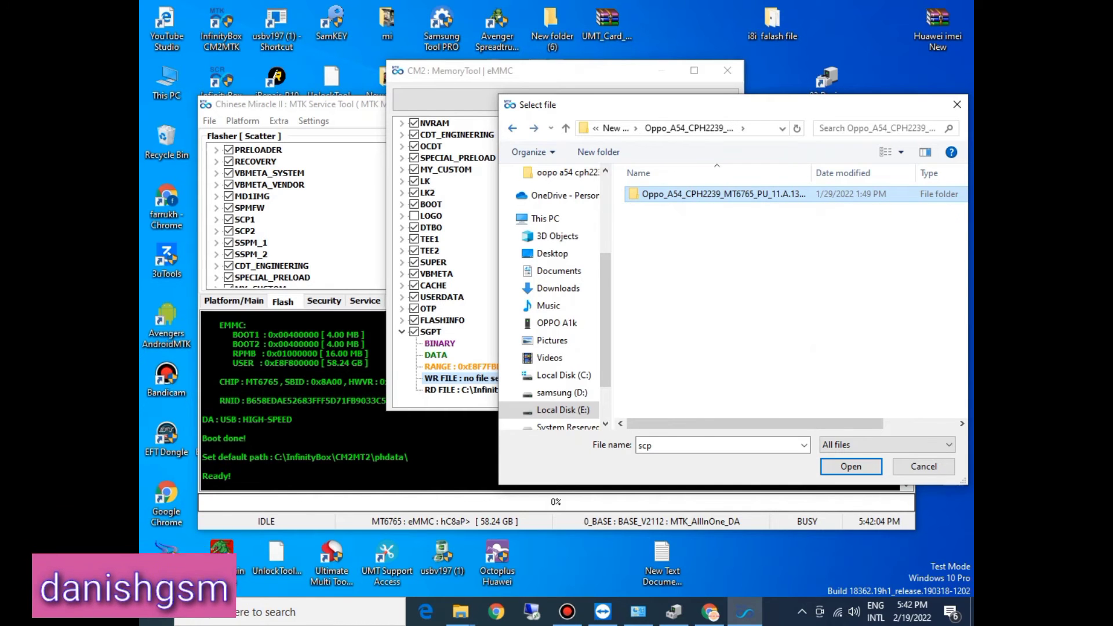
double_click(690, 198)
left_click(513, 128)
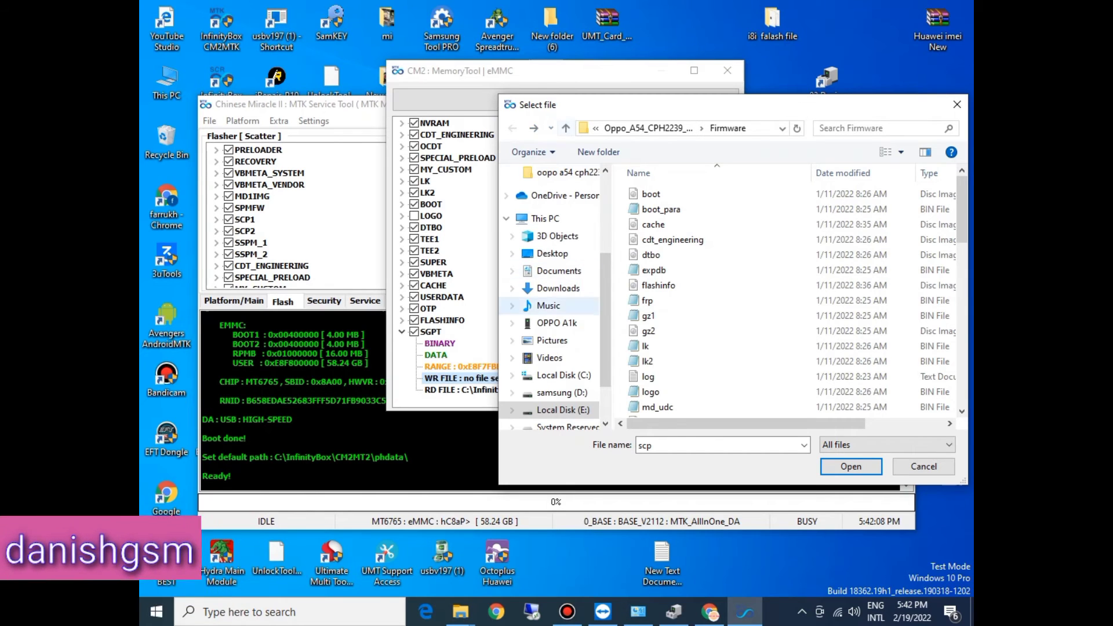
left_click(563, 409)
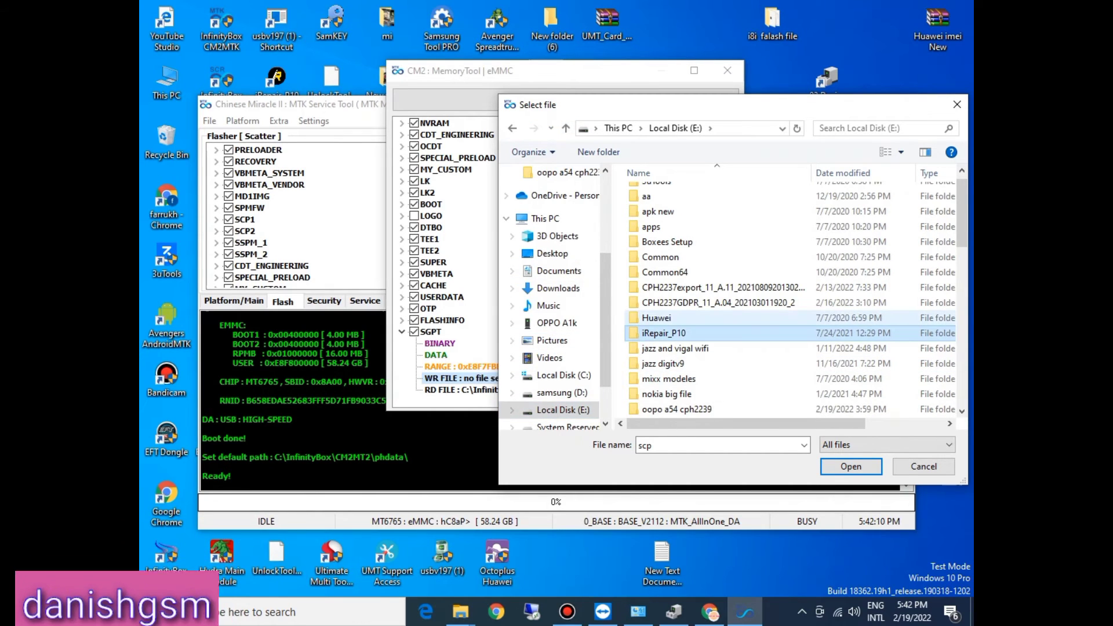
double_click(675, 409)
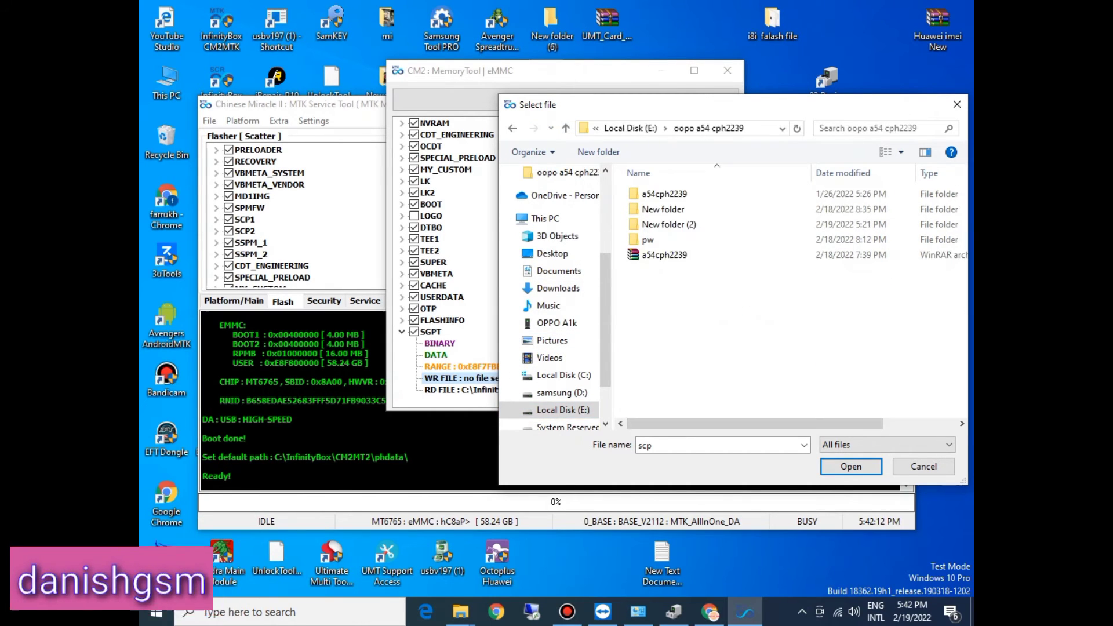
double_click(665, 194)
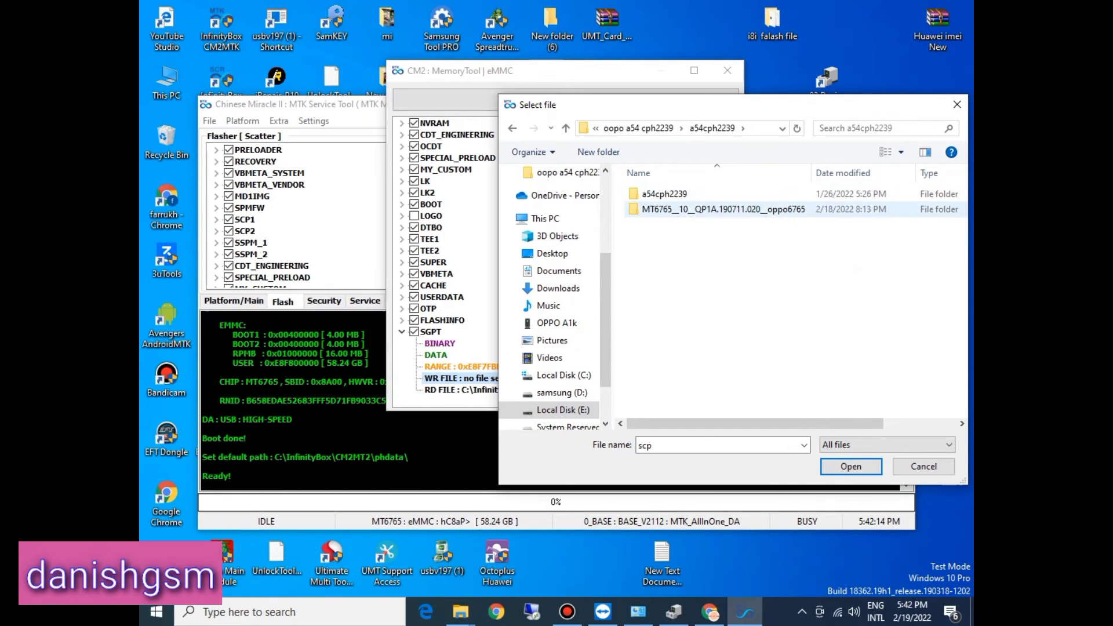
double_click(667, 209)
left_click(672, 240)
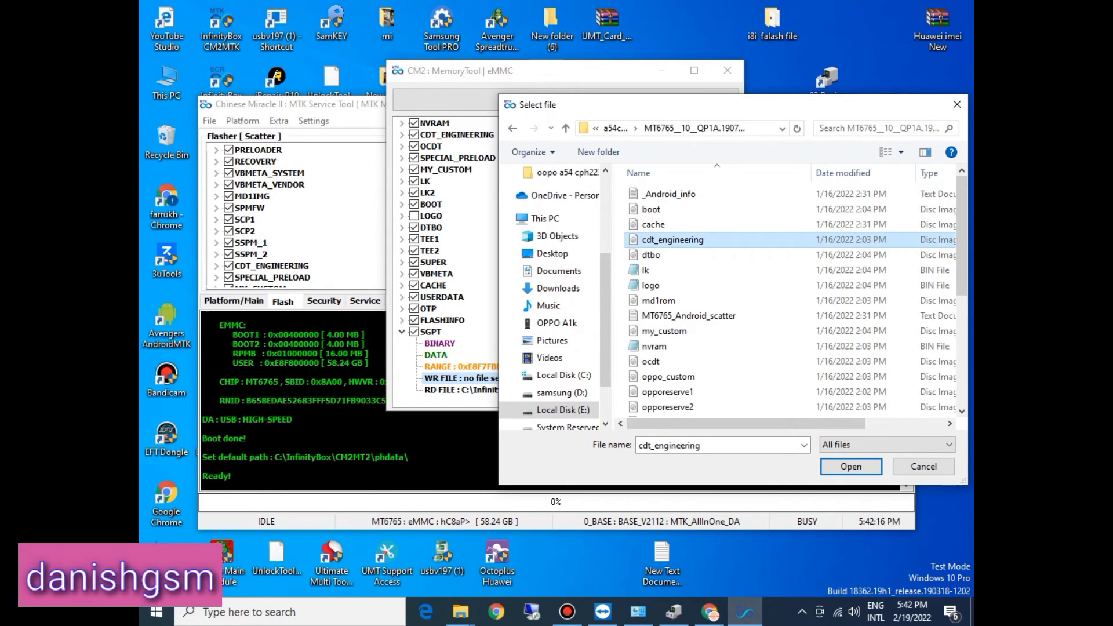
scroll(753, 290, "down", 5)
left_click(671, 272)
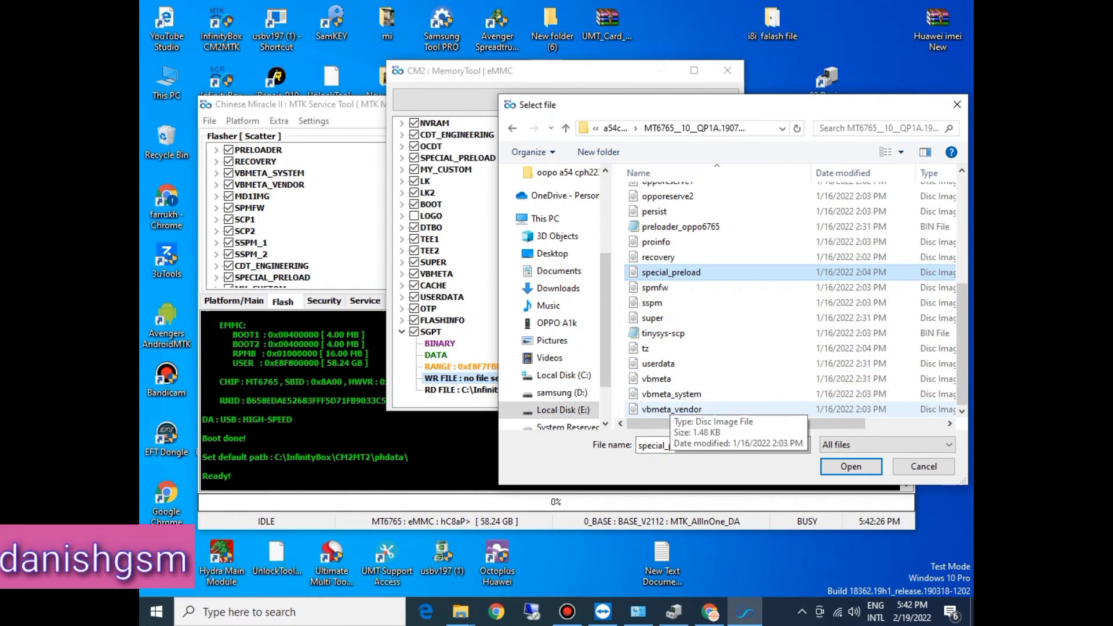
key("s")
key("s")
key("s")
key("s")
key("s")
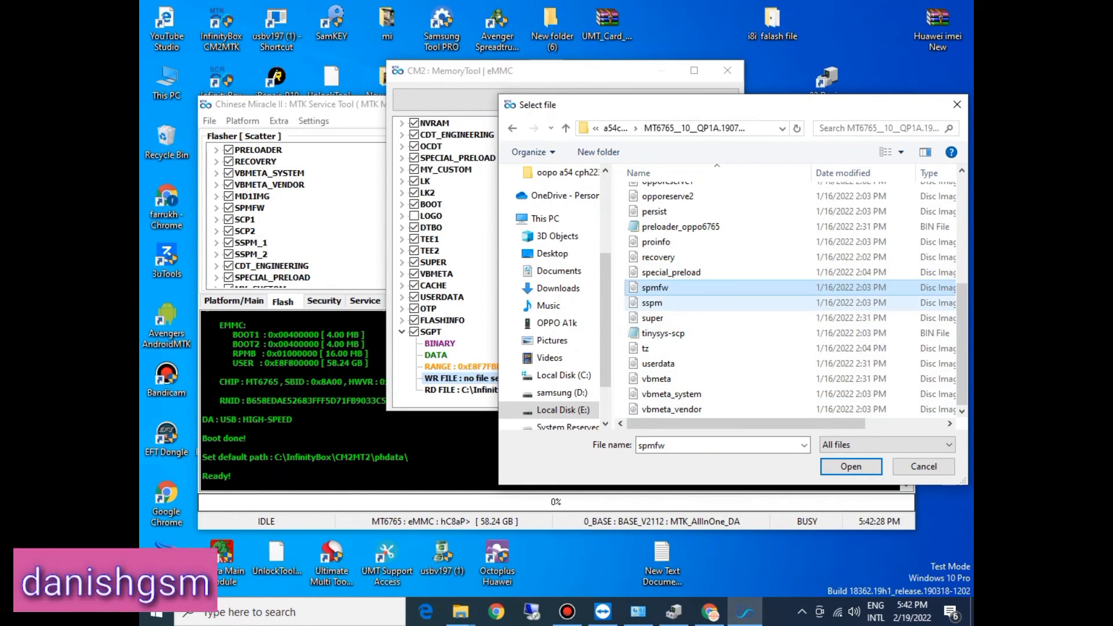
key("s")
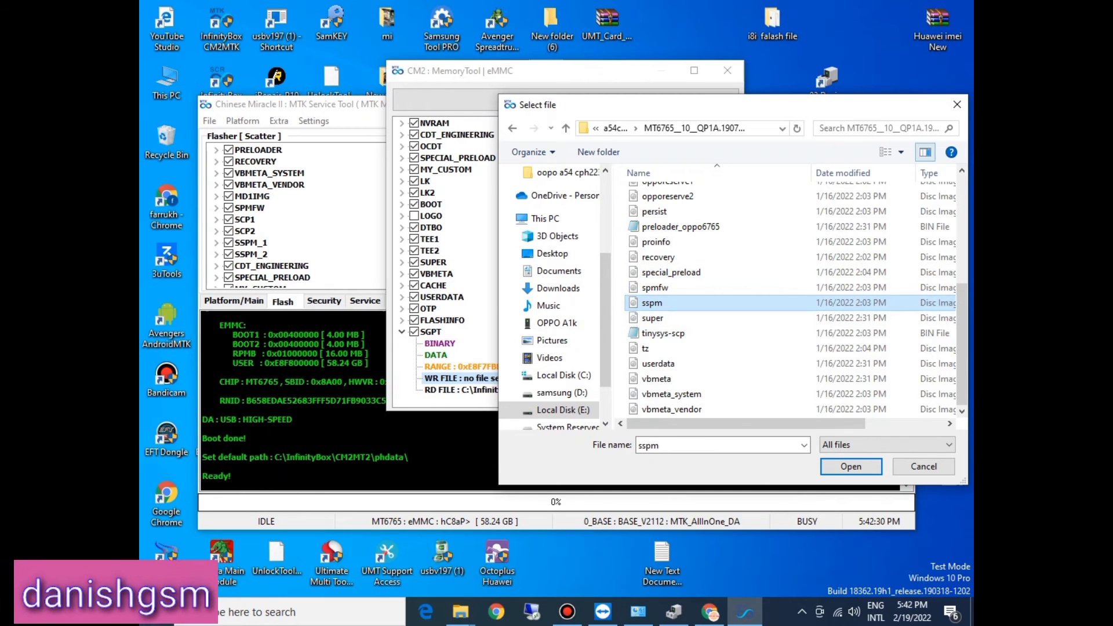
Step: Cancel the SGPT file selection, move the MemoryTool window aside, and untick and collapse the SGPT partition
left_click(957, 105)
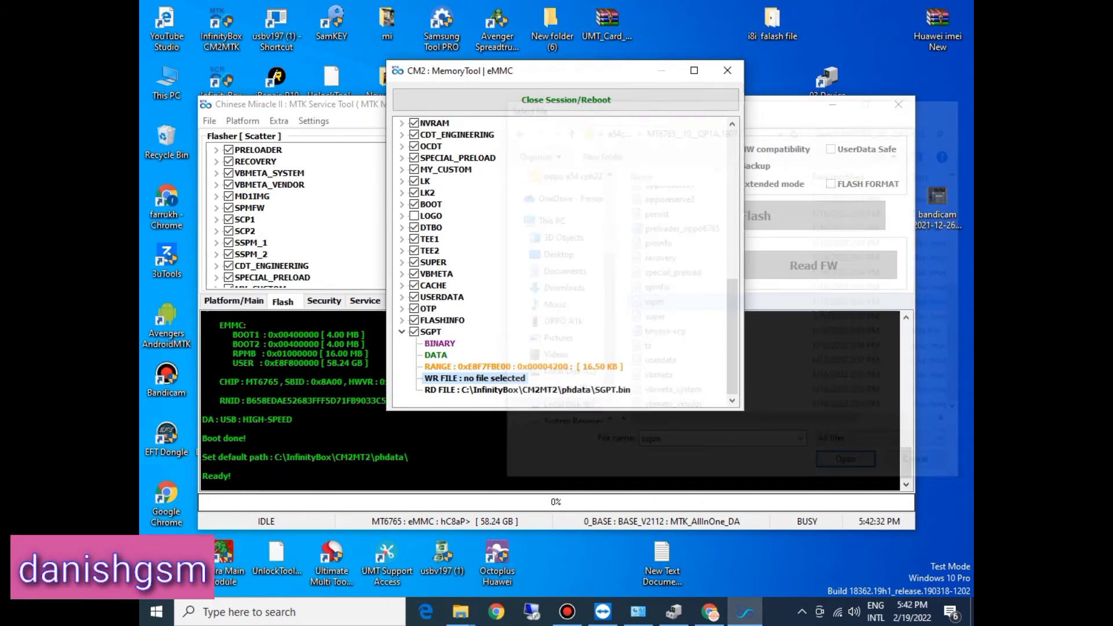
left_click_drag(573, 81, 616, 60)
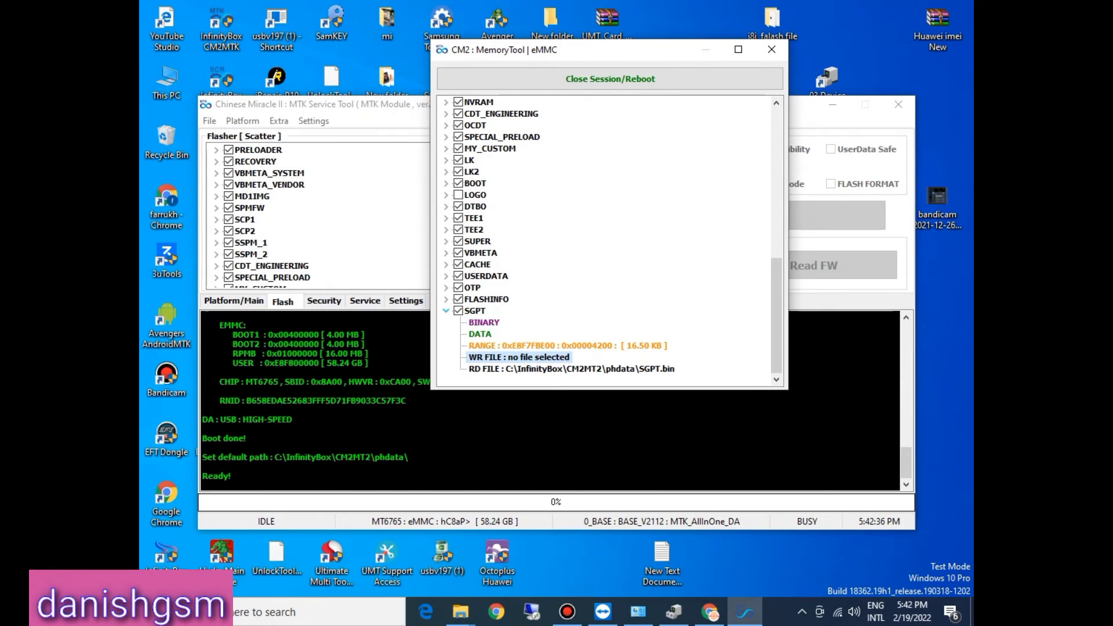
left_click(445, 311)
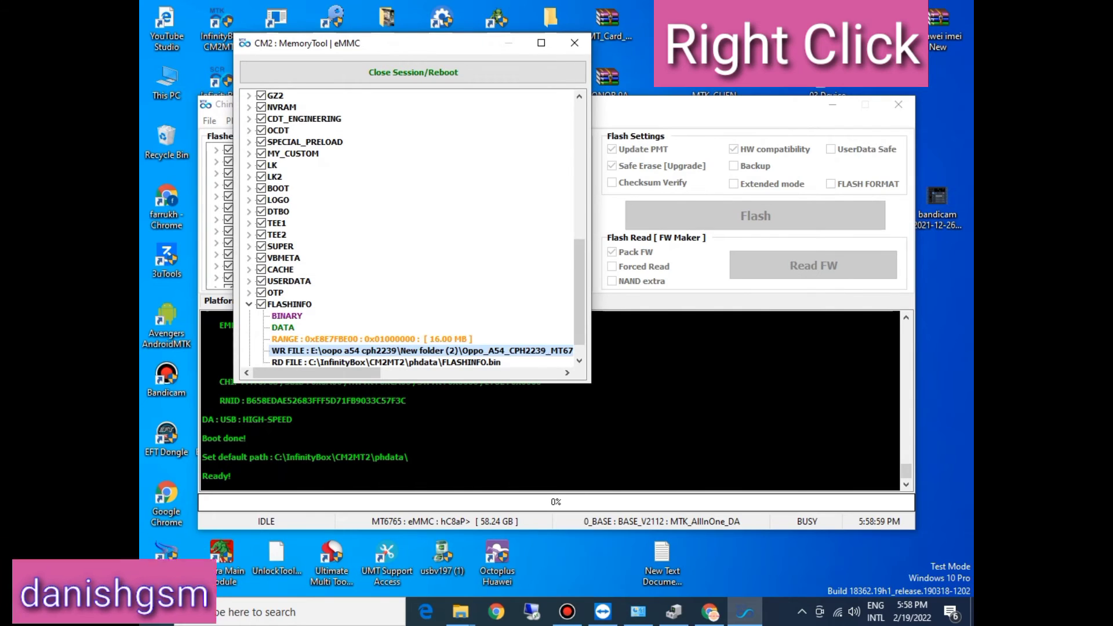
Step: Write the assigned files to the ticked partitions with Write selected and accept the write/erase confirmation
right_click(418, 169)
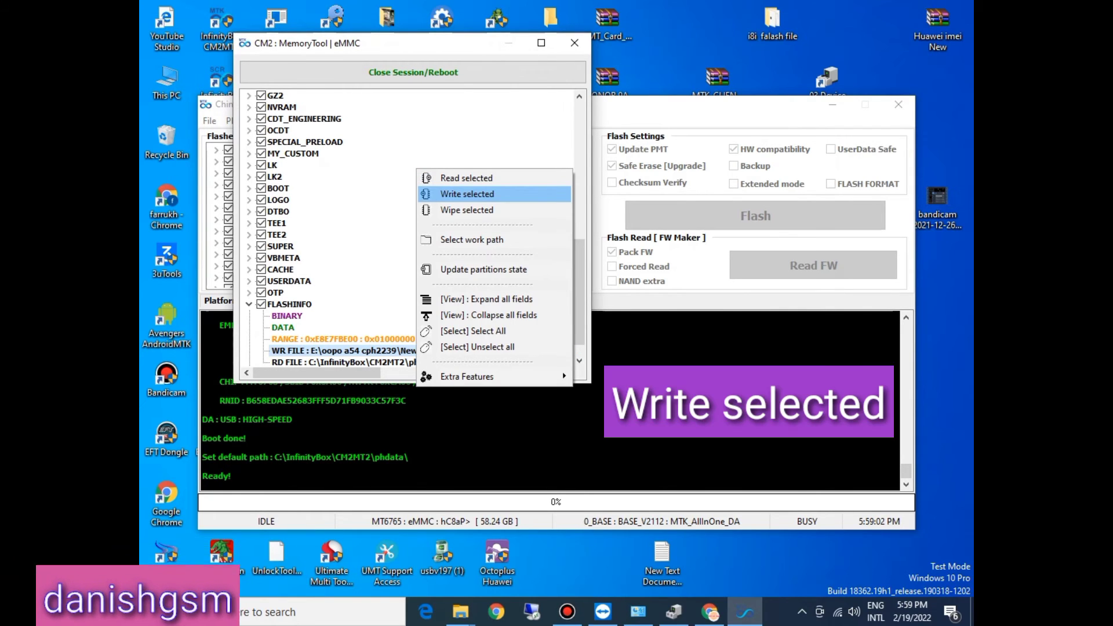
left_click(467, 194)
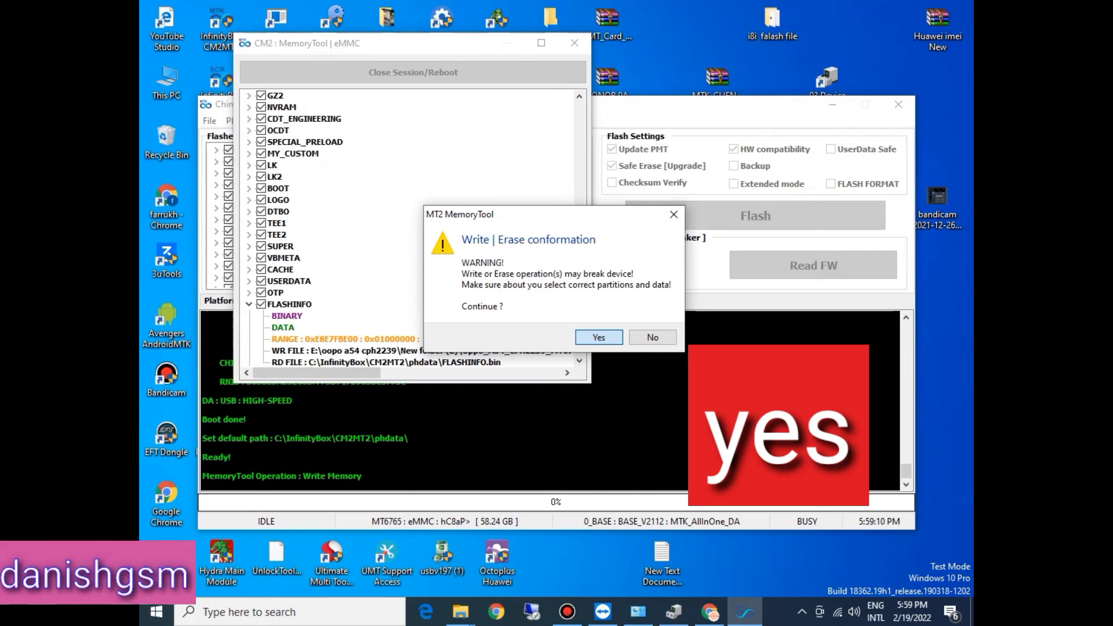
key("Return")
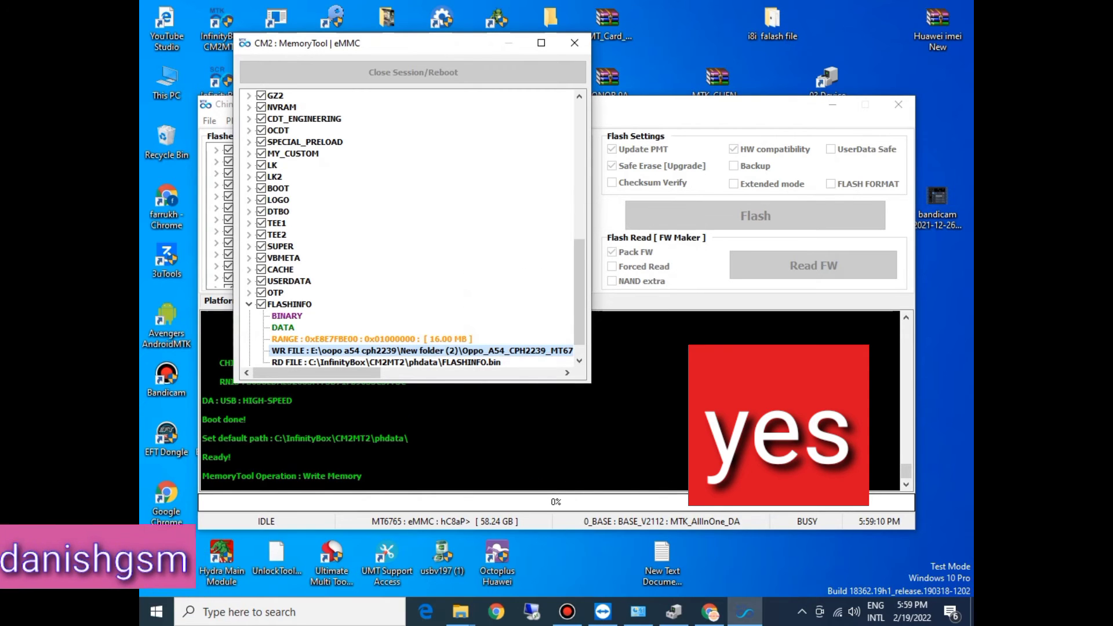